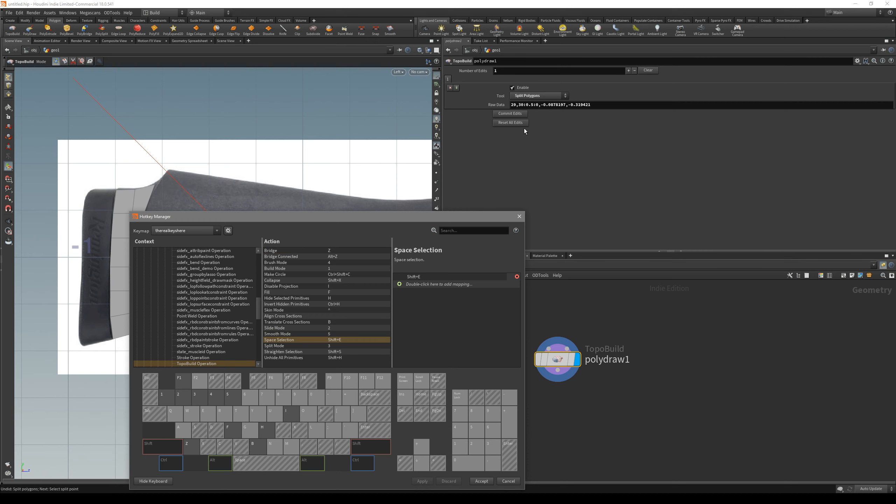
Close the Hotkey Manager
click(532, 96)
click(520, 217)
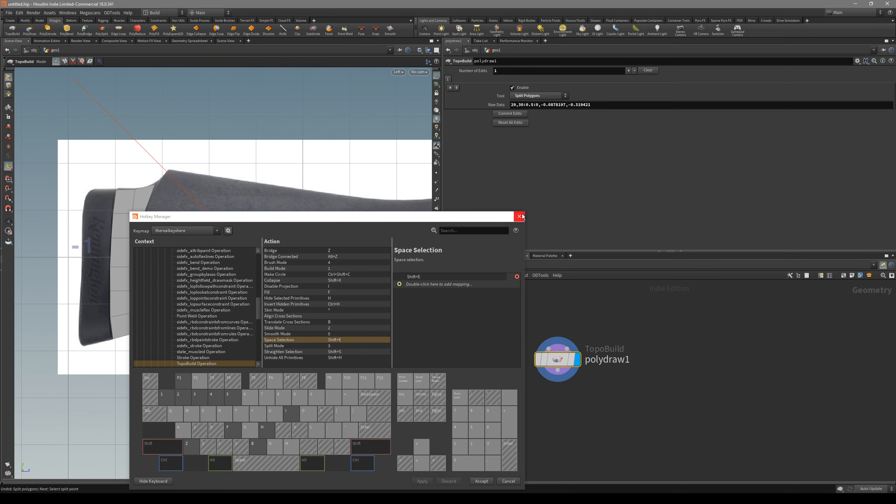
click(519, 216)
Split the row of polygons across the rear of the stock, from the butt-side edge to the edge beside the thumbhole opening
alt+middle_drag(235, 276, 255, 266)
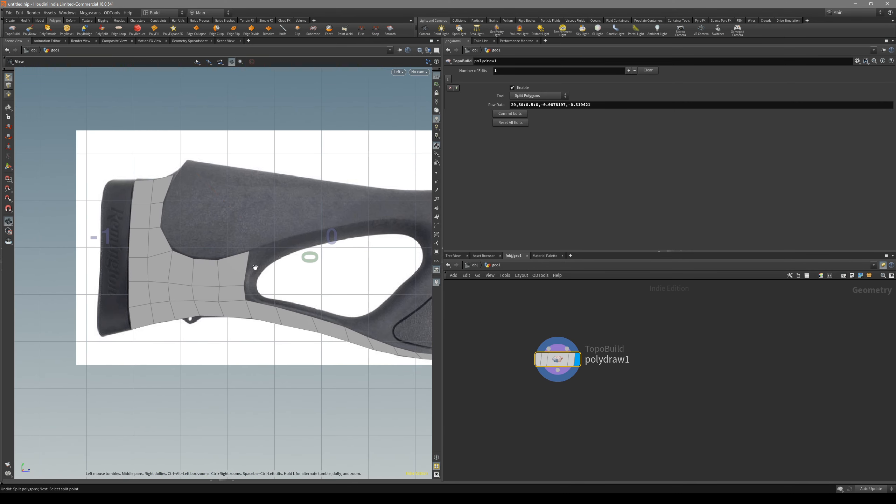
alt+middle_drag(191, 269, 217, 274)
alt+right_drag(217, 274, 283, 280)
alt+middle_drag(282, 279, 275, 285)
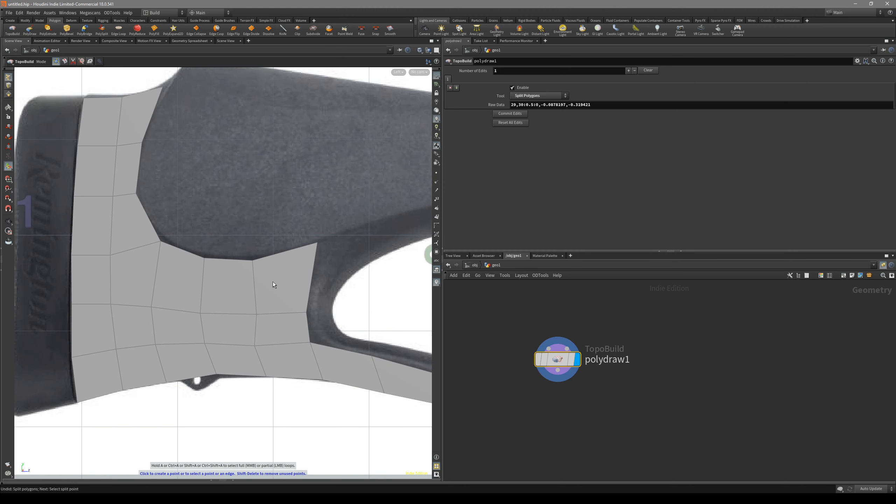
click(73, 62)
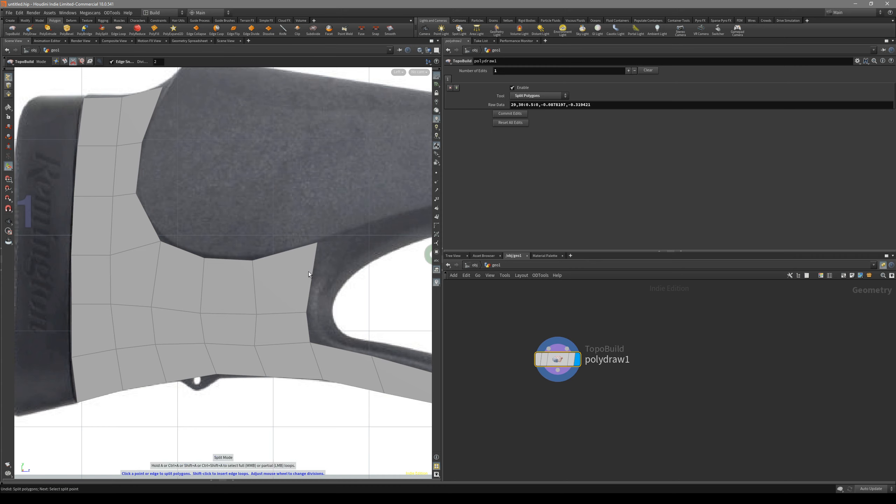
scroll(310, 279, up, 6)
scroll(158, 279, down, 1)
scroll(158, 277, up, 2)
scroll(157, 275, down, 5)
scroll(158, 267, up, 3)
click(72, 279)
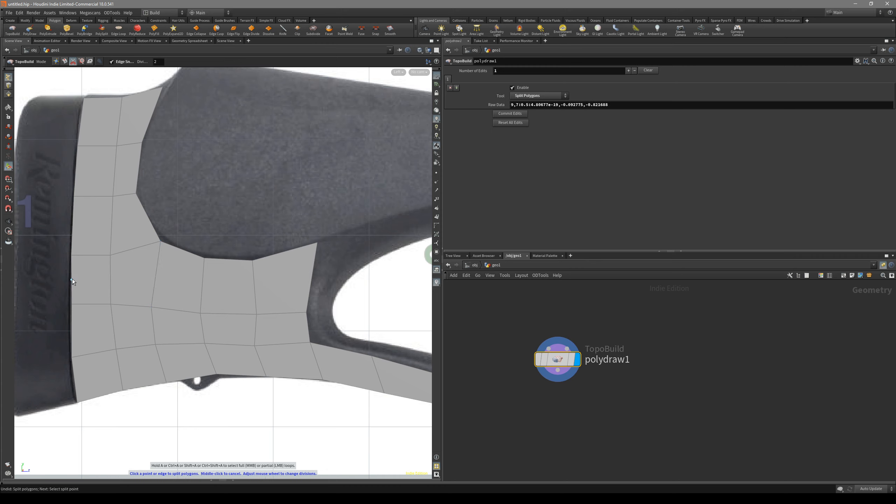
click(312, 278)
key(Escape)
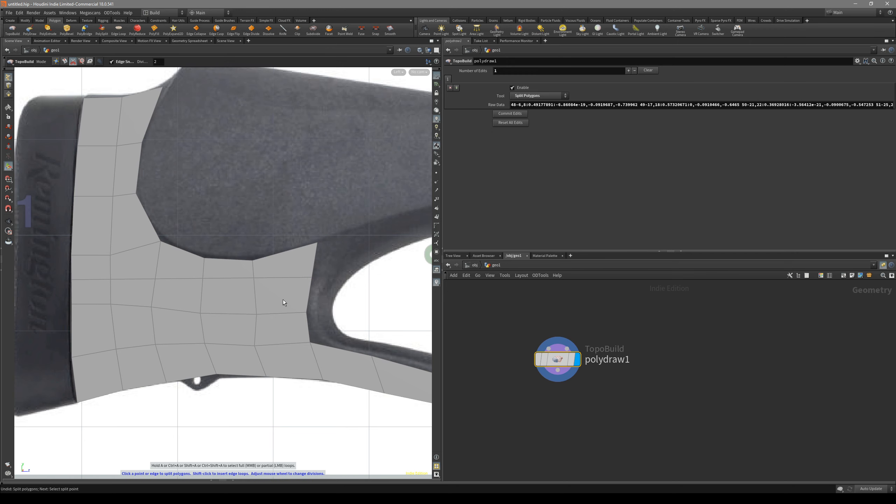
In Build mode, extend a new quad from the mesh's upper edge beside the thumbhole along the opening's upper rim
middle_drag(283, 299, 245, 285)
scroll(245, 285, down, 3)
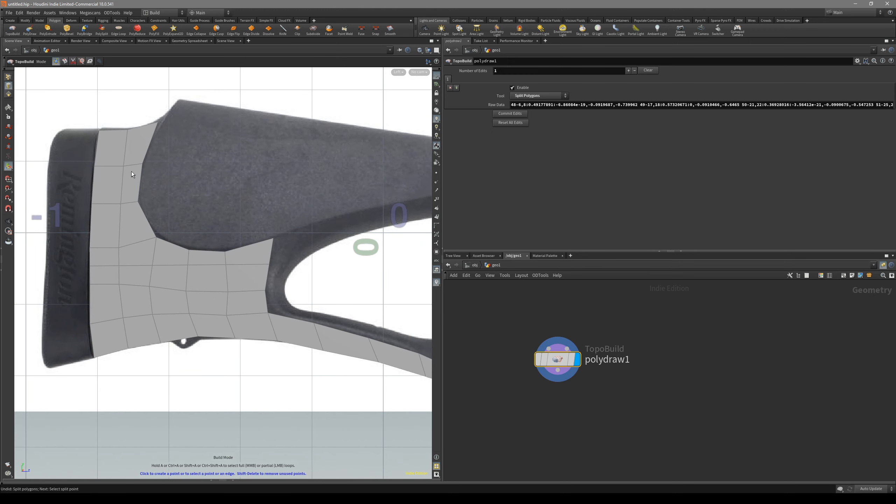
click(56, 62)
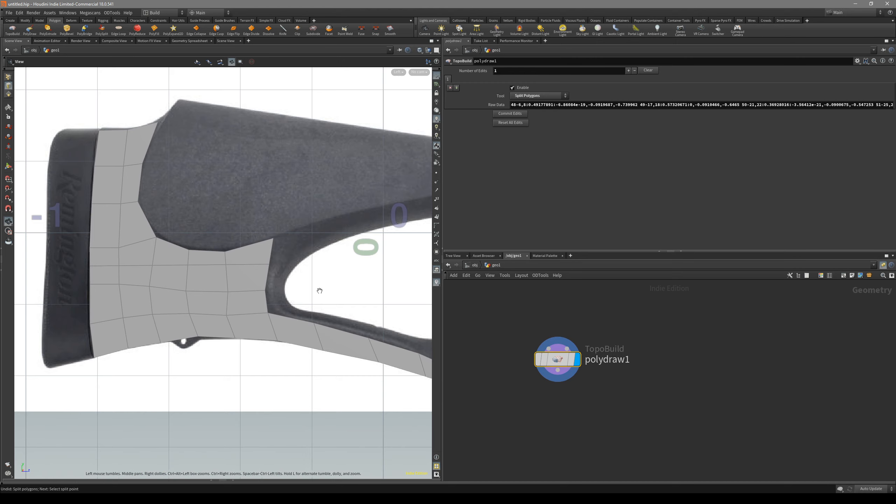
alt+middle_drag(319, 290, 262, 307)
alt+right_drag(262, 307, 185, 296)
scroll(185, 296, up, 3)
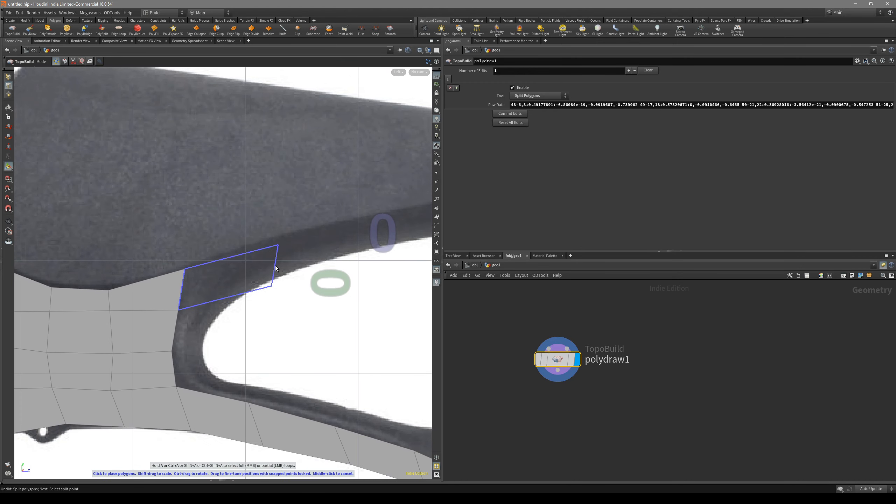
scroll(216, 296, down, 3)
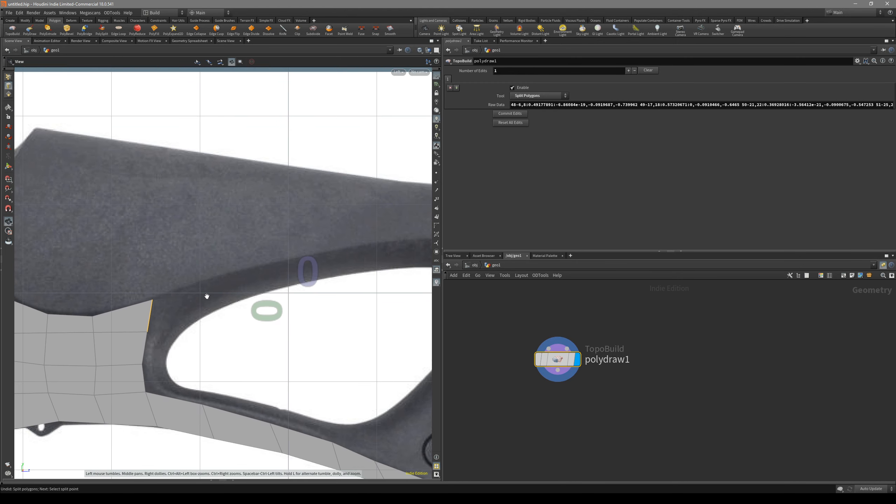
click(211, 296)
Move the new quad's corner points so it narrows into a slim band following the dark rim above the opening
drag(210, 309, 196, 312)
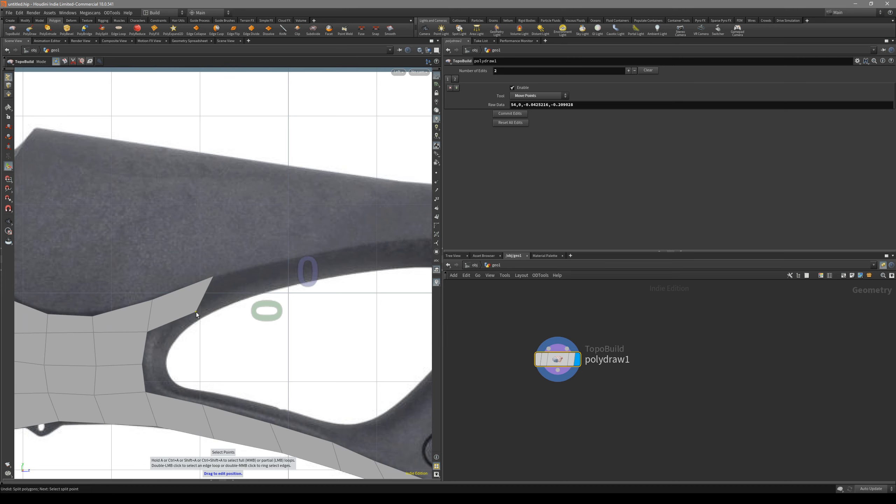
drag(212, 279, 190, 308)
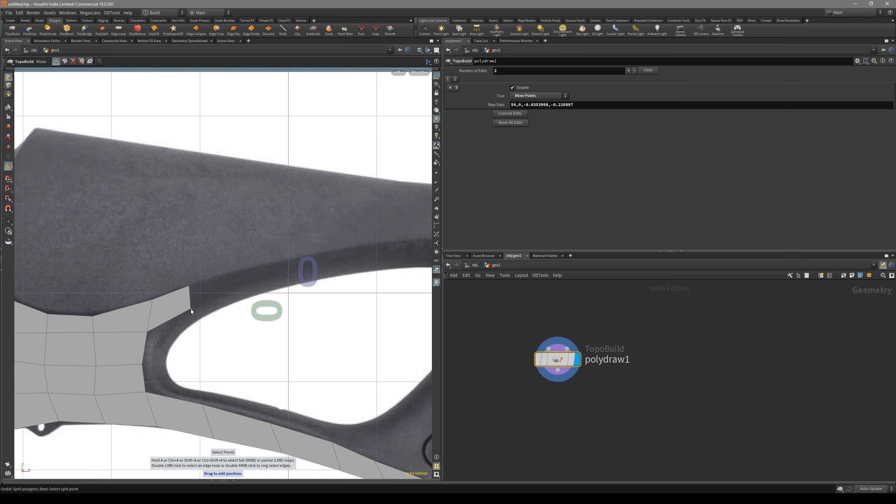
drag(148, 332, 154, 331)
alt+middle_drag(215, 315, 184, 289)
scroll(184, 319, down, 2)
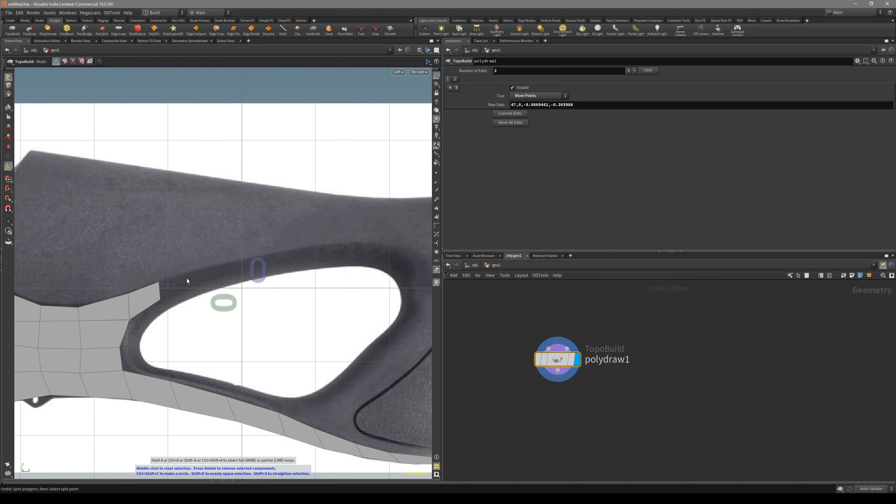
middle_drag(276, 289, 256, 266)
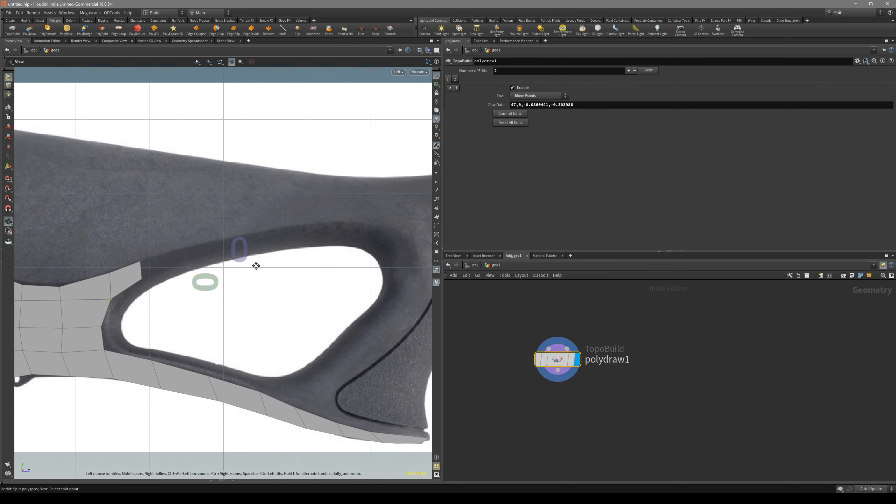
drag(142, 280, 146, 268)
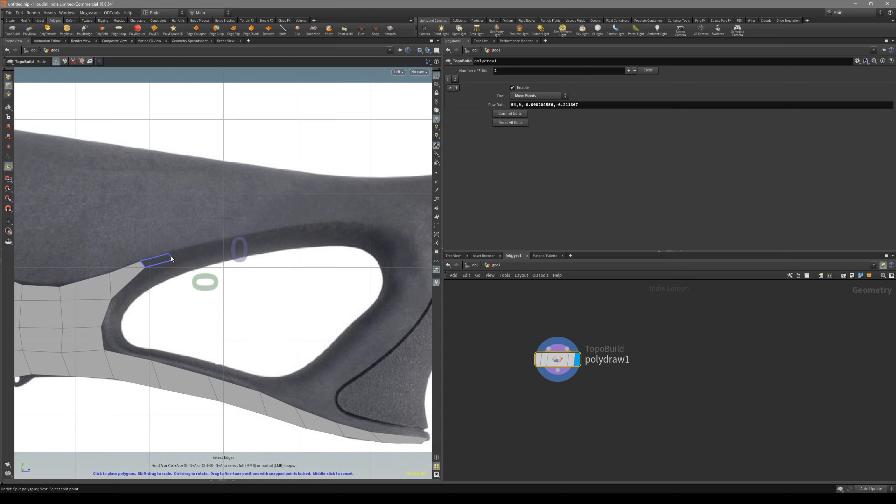
Add five more quads along the thumbhole's upper rim, up to its front upper corner
click(182, 254)
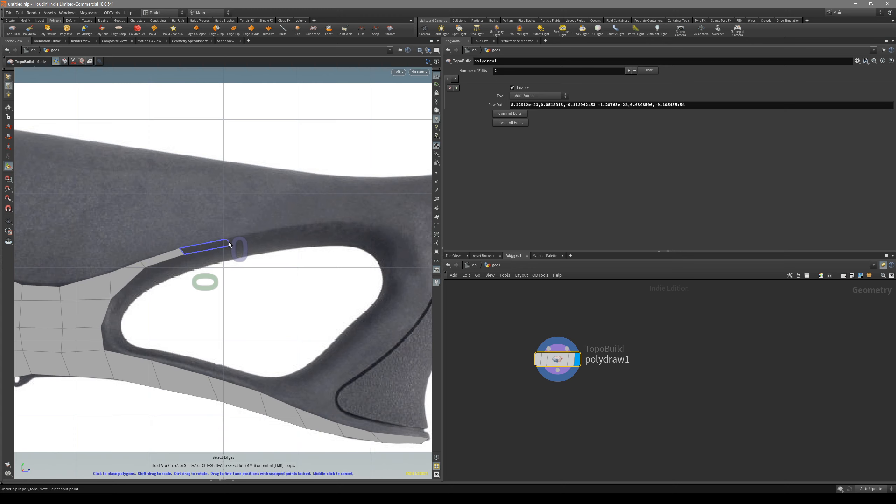
click(229, 244)
mouse_move(125, 335)
alt+middle_down()
mouse_move(149, 331)
mouse_move(129, 339)
alt+middle_up()
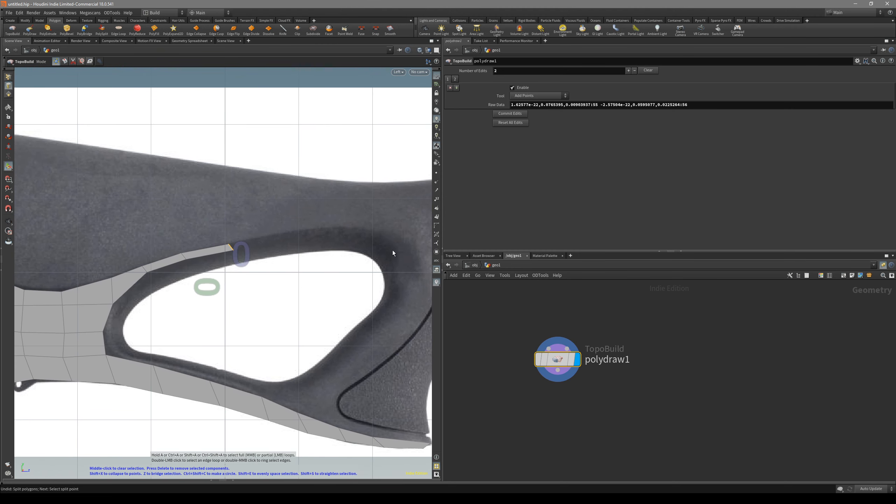
click(280, 236)
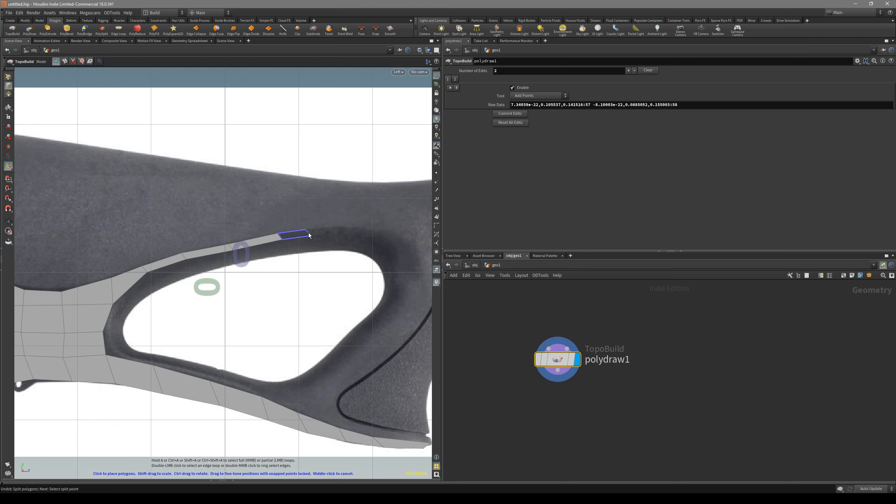
click(335, 232)
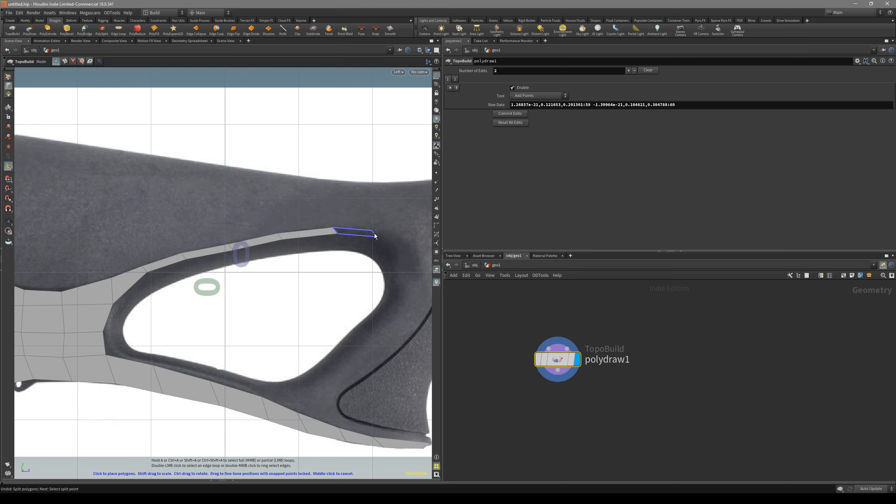
click(387, 235)
middle_click(389, 241)
Adjust corner points of the quad strip along the thumbhole's upper rim, and undo the last two edits
key(2)
drag(384, 232, 390, 236)
alt+middle_drag(396, 239, 319, 258)
drag(315, 250, 318, 246)
drag(256, 246, 256, 240)
drag(200, 253, 201, 252)
drag(257, 241, 260, 244)
key(ctrl+z)
key(ctrl+z)
Place a dozen loose points on the stock around the strip's front end, and delete them all
click(330, 255)
click(356, 287)
click(319, 276)
click(319, 313)
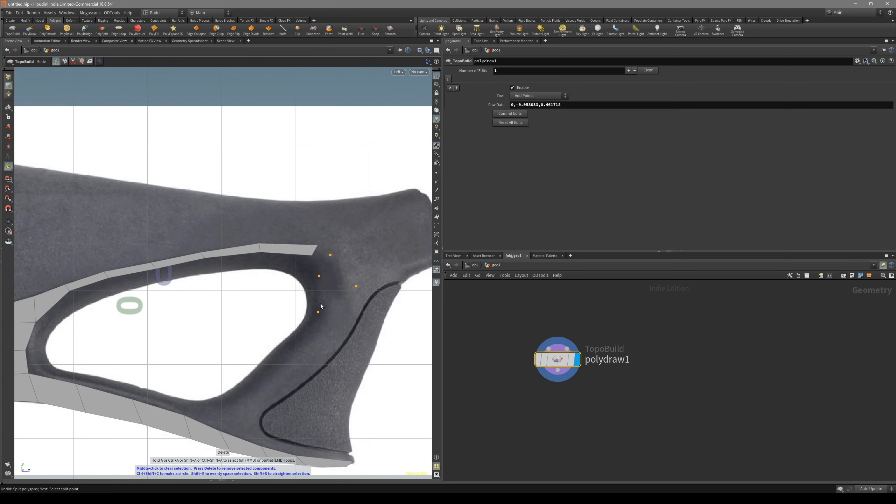
scroll(316, 253, up, 2)
click(344, 286)
click(368, 277)
click(369, 249)
click(344, 212)
click(282, 219)
click(227, 197)
click(339, 216)
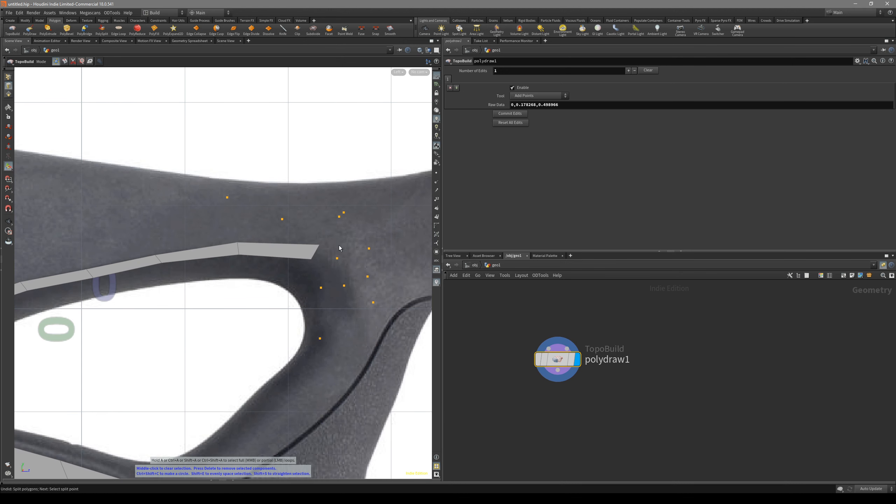
click(208, 202)
scroll(238, 288, down, 2)
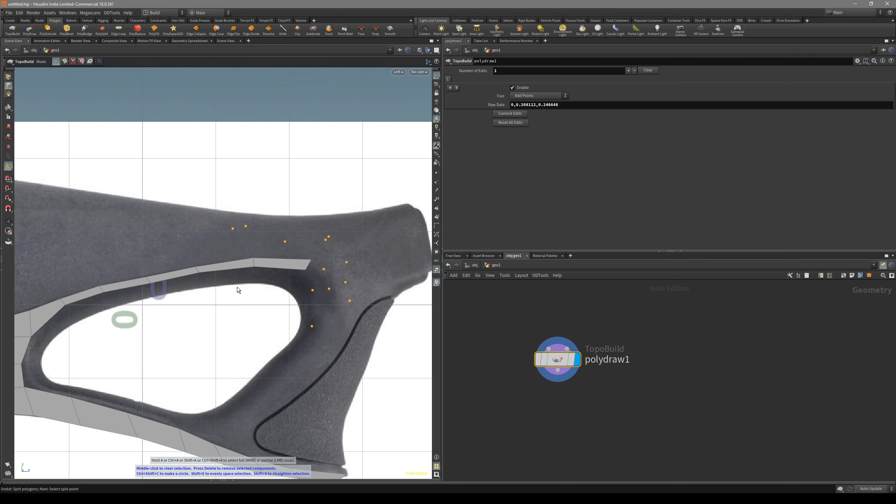
key(Delete)
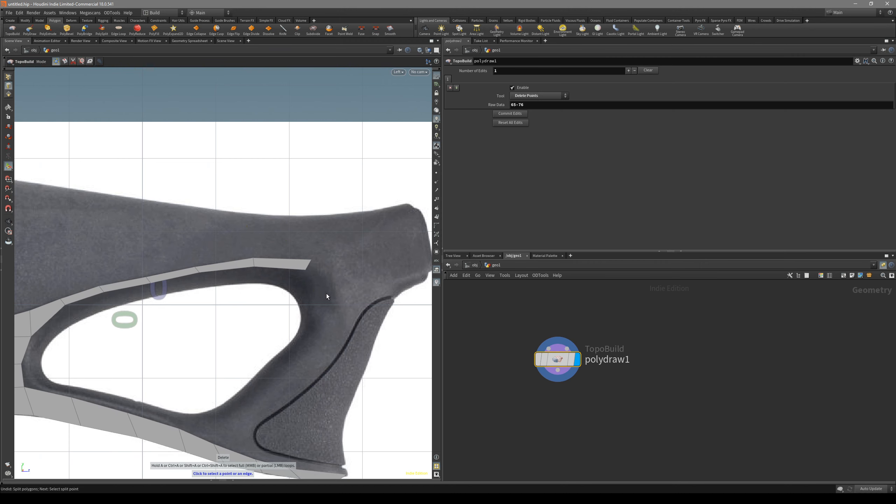
Extend the strip with two quads that turn down in front of the thumbhole toward the grip panel
alt+right_drag(308, 283, 357, 271)
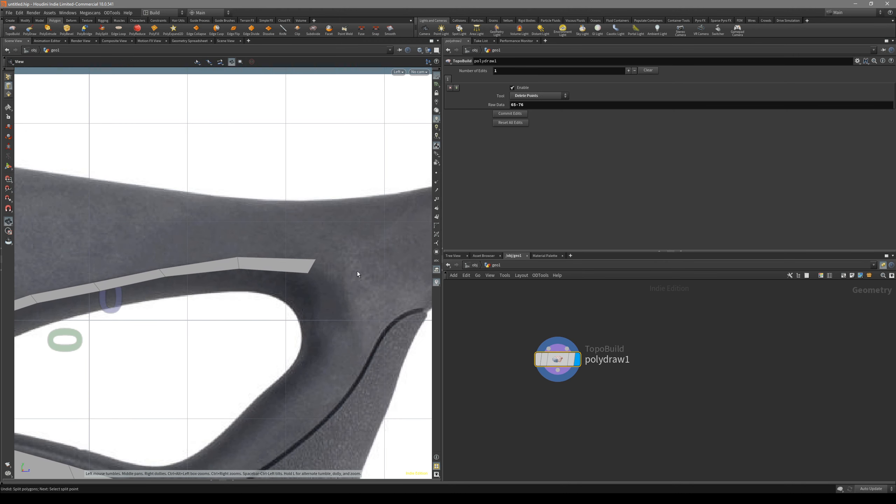
drag(315, 260, 362, 299)
drag(367, 338, 370, 346)
Move the corner points of the bend quads to even out the band's width and follow the rim toward the grip panel
mouse_move(360, 285)
mouse_down()
mouse_move(372, 289)
mouse_move(348, 295)
mouse_up()
drag(312, 262, 311, 269)
alt+middle_drag(351, 364, 340, 323)
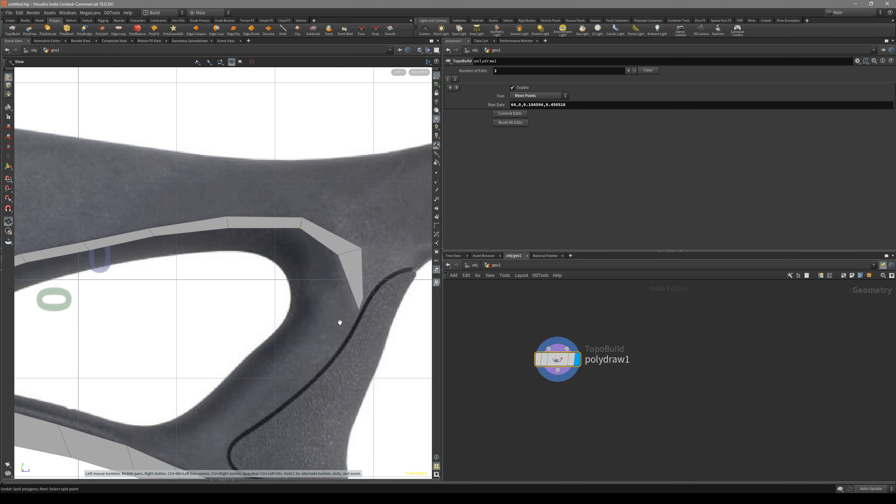
drag(366, 308, 353, 304)
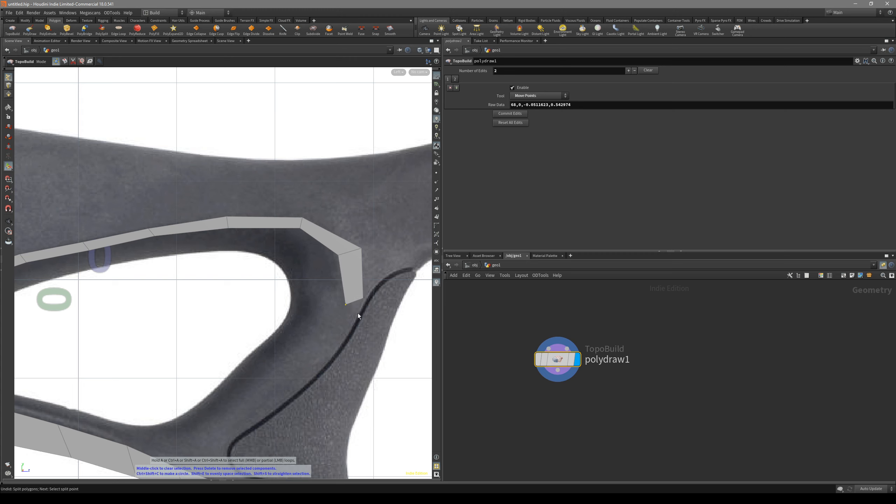
mouse_move(363, 299)
mouse_down()
mouse_move(363, 311)
mouse_move(343, 302)
mouse_move(359, 310)
mouse_up()
Continue the strip with four quads along the textured grip panel's edge down to the lower band of polygons
click(351, 307)
alt+middle_drag(319, 352, 348, 319)
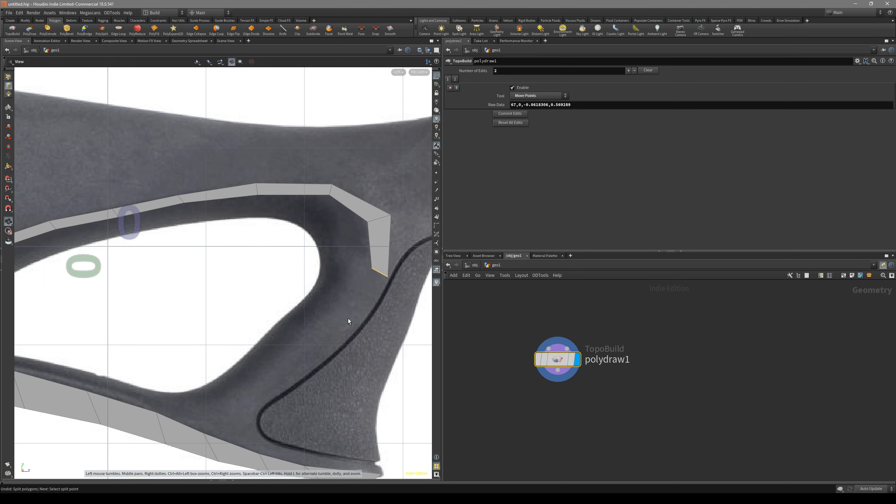
click(351, 323)
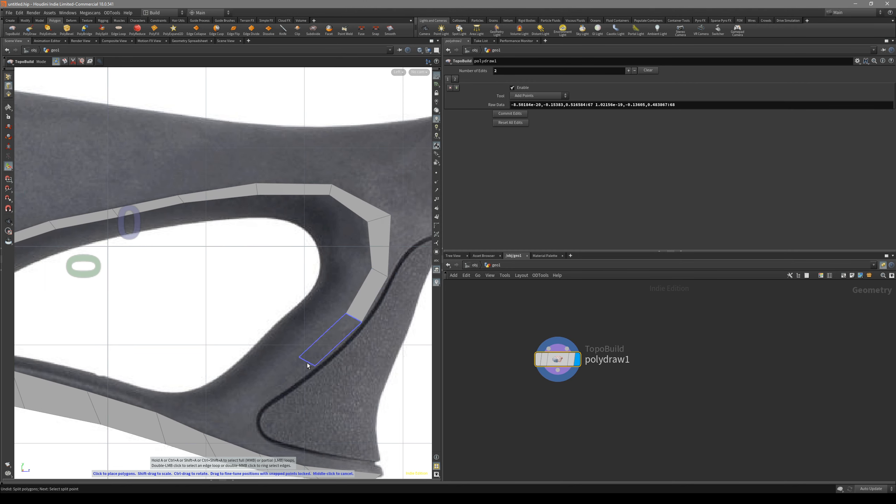
click(299, 373)
alt+middle_drag(269, 398, 320, 354)
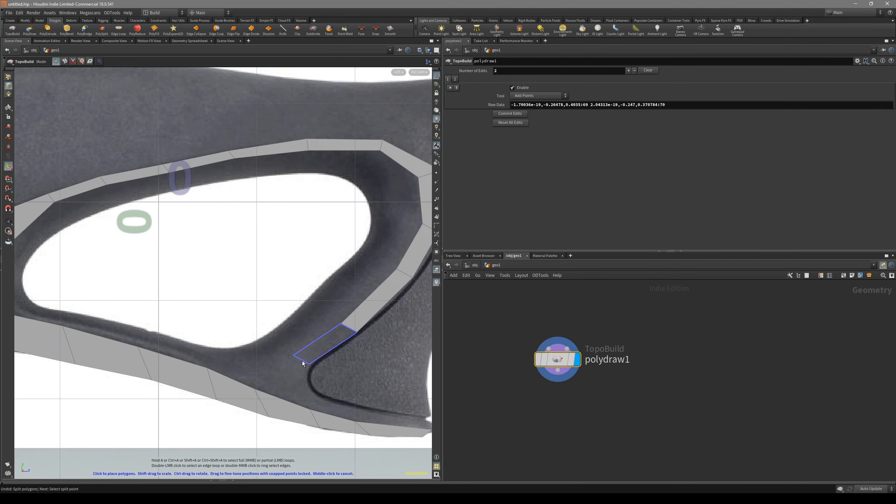
click(300, 364)
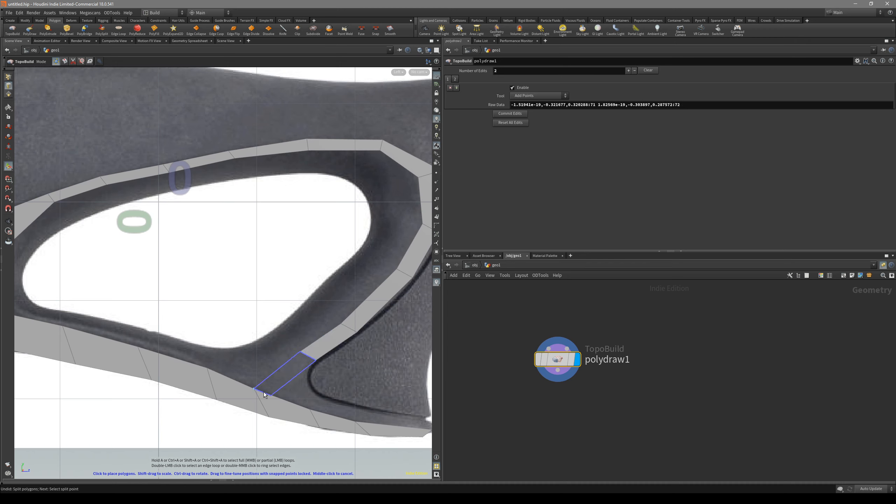
click(266, 393)
Move the final quad's outer corner onto the lower band's next point beneath the grip panel, closing the loop around the thumbhole
key(s)
drag(272, 395, 311, 408)
key(Escape)
middle_drag(322, 384, 263, 378)
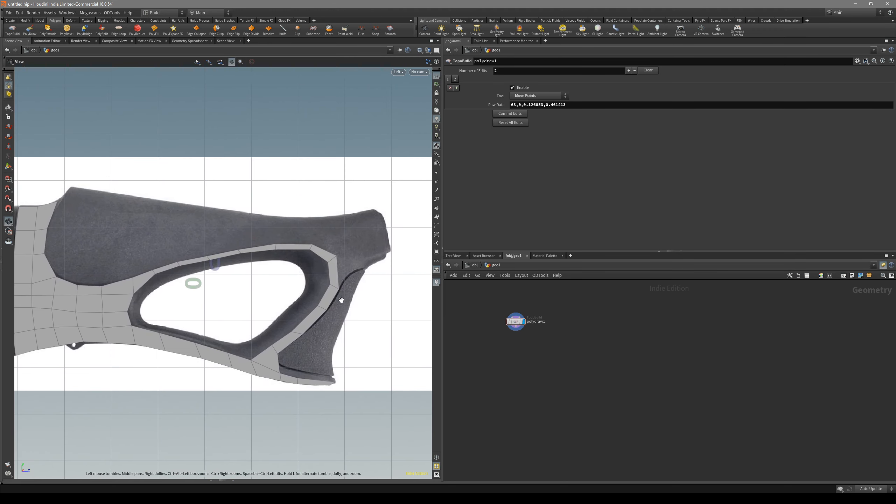
scroll(341, 300, up, 4)
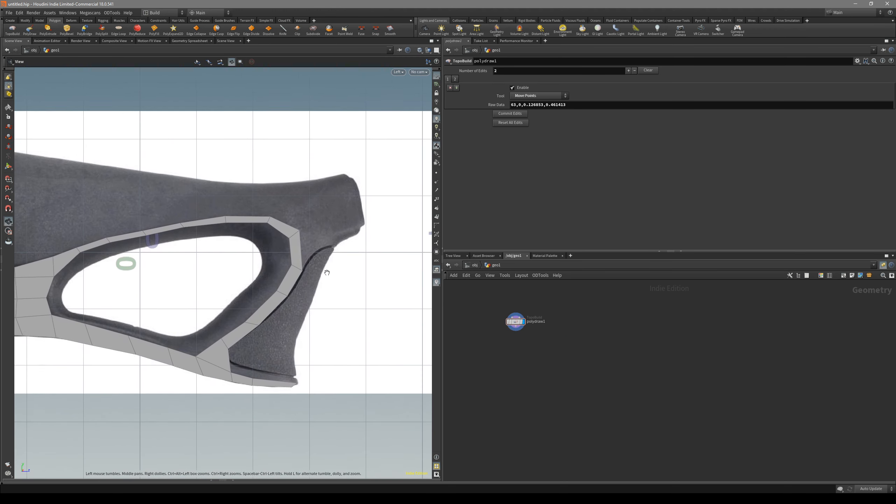
Extrude two quads from the band's forward edge across the neck to the stock's front end
key(s)
scroll(351, 286, up, 2)
key(Return)
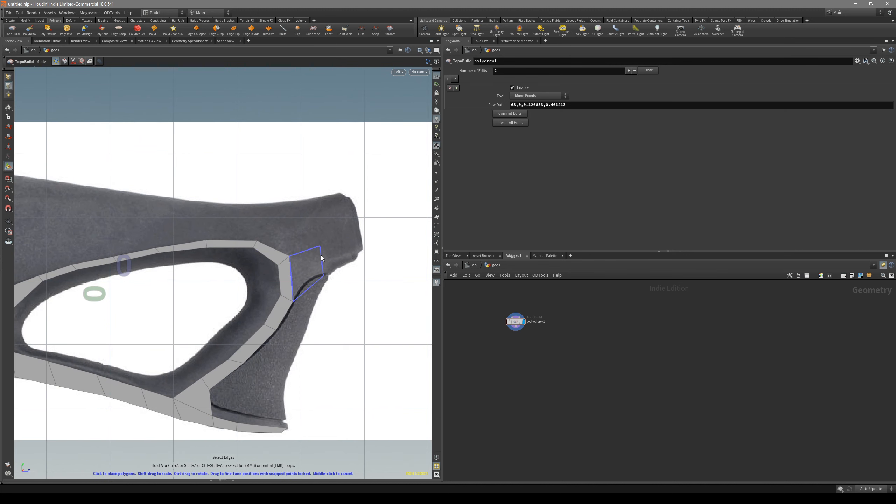
click(320, 248)
click(345, 238)
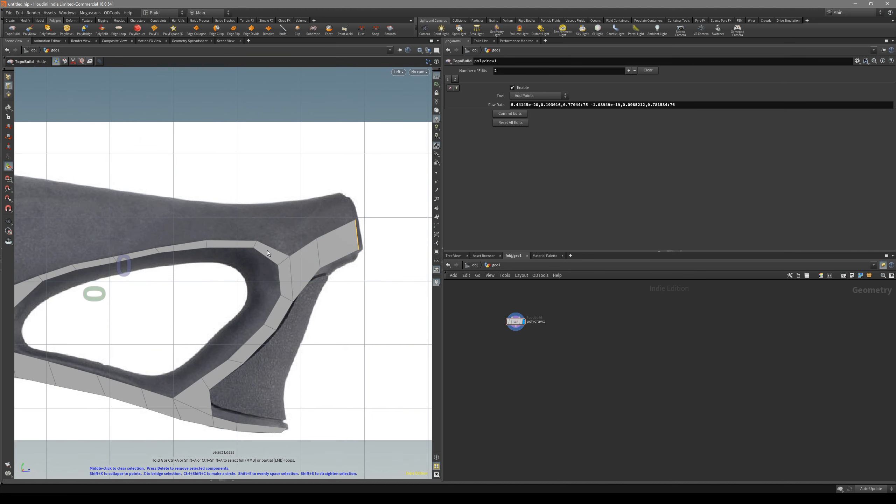
Add two quads above the neck strip and pull their outer corner to the upper part of the stock's front end
click(296, 229)
click(335, 210)
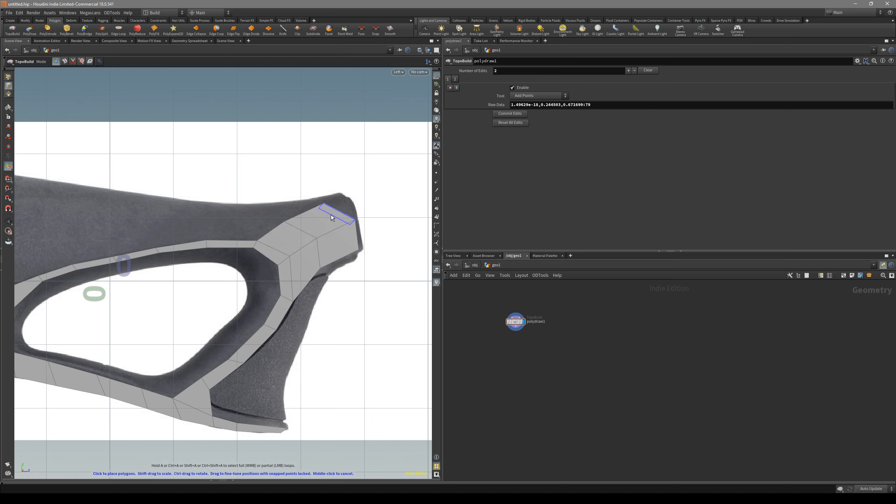
drag(322, 205, 351, 208)
Move the neck quads' corner and middle points to fit the front end's outline and even out the polygons
alt+middle_drag(197, 211, 158, 248)
drag(261, 246, 265, 246)
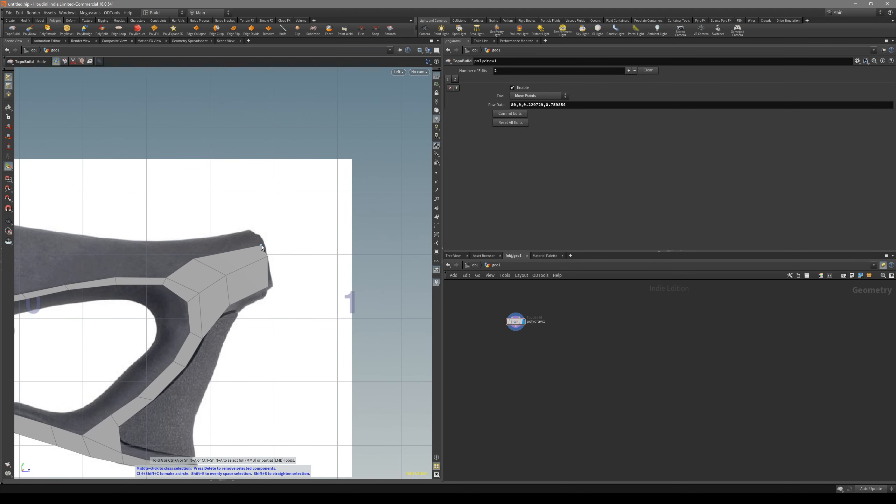
drag(196, 259, 212, 255)
drag(269, 286, 274, 286)
mouse_move(230, 305)
mouse_down()
mouse_move(231, 295)
mouse_move(231, 302)
mouse_up()
alt+middle_drag(231, 303, 273, 266)
scroll(242, 272, up, 3)
drag(288, 237, 288, 238)
alt+middle_drag(247, 262, 289, 224)
Dissolve the crosswise edge in the lower band of polygons beneath the grip panel
alt+right_drag(289, 225, 207, 306)
alt+middle_drag(206, 305, 202, 288)
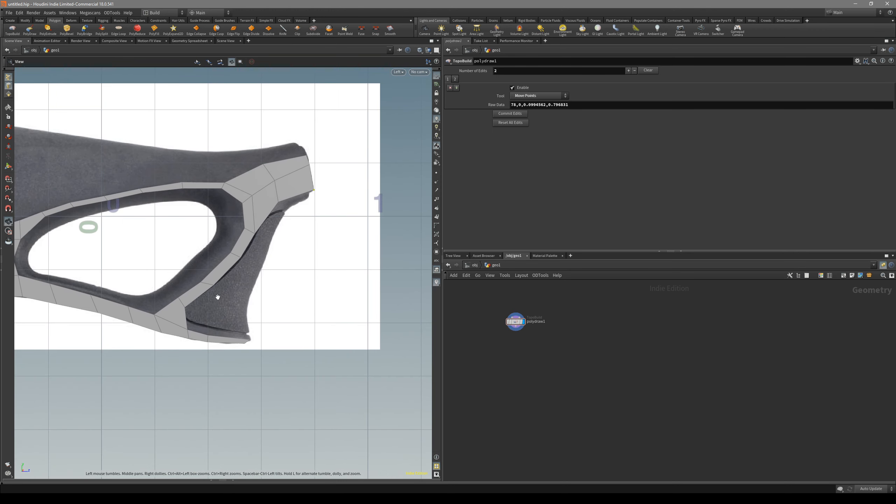
alt+right_drag(203, 288, 268, 324)
alt+middle_drag(268, 324, 250, 317)
alt+middle_drag(212, 255, 249, 253)
alt+right_drag(216, 355, 253, 353)
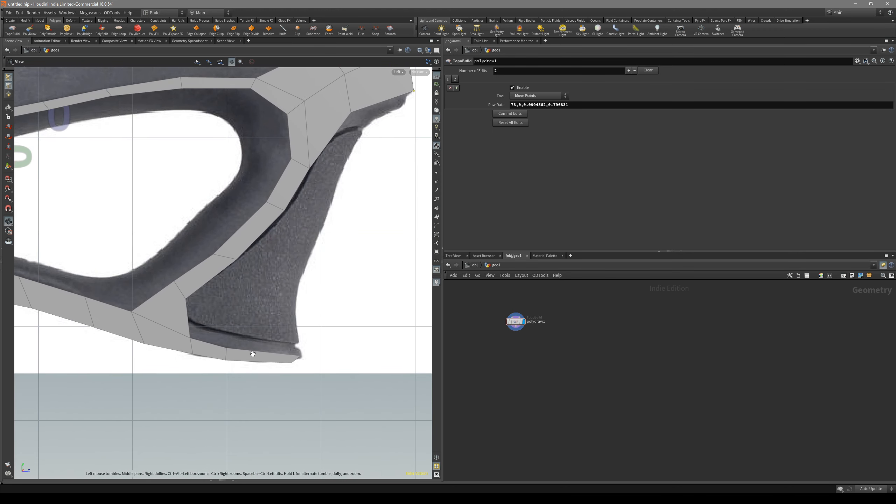
alt+middle_drag(226, 355, 176, 367)
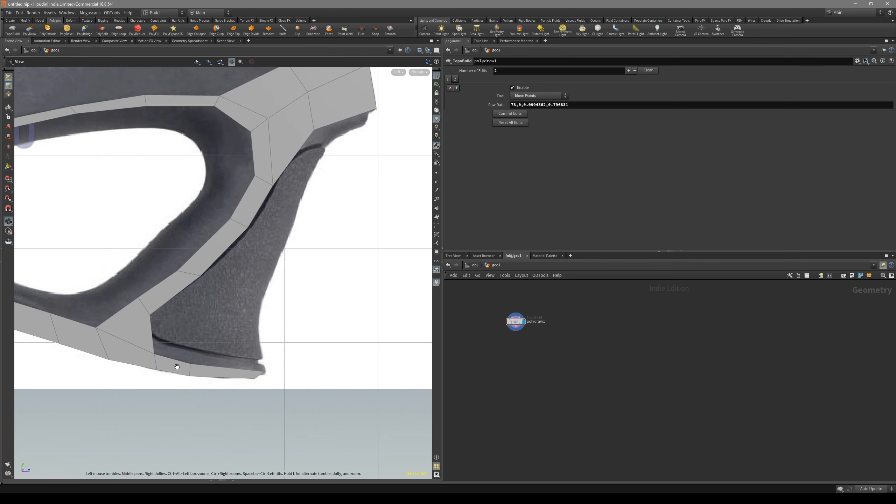
key(Return)
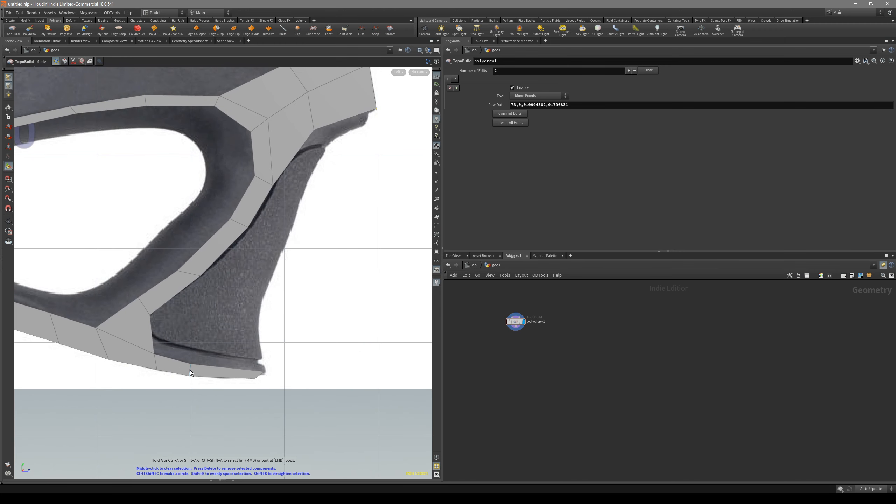
scroll(194, 371, up, 2)
alt+middle_drag(189, 368, 215, 370)
key(Return)
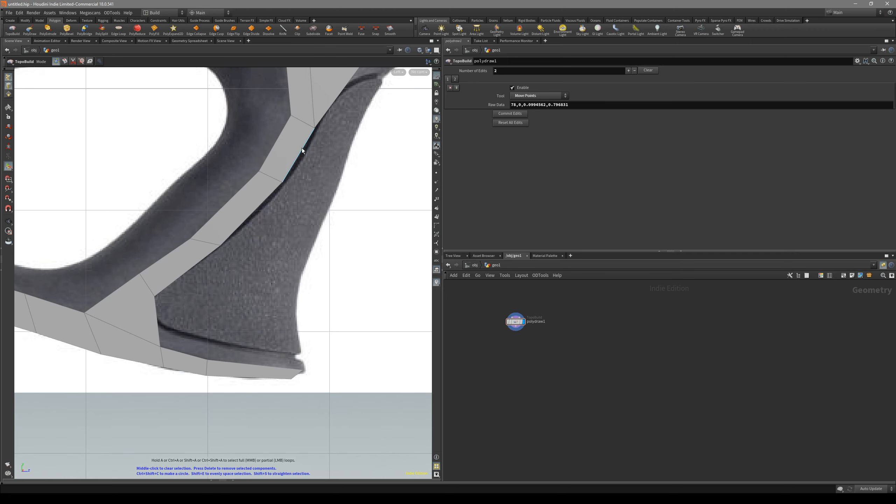
key(Delete)
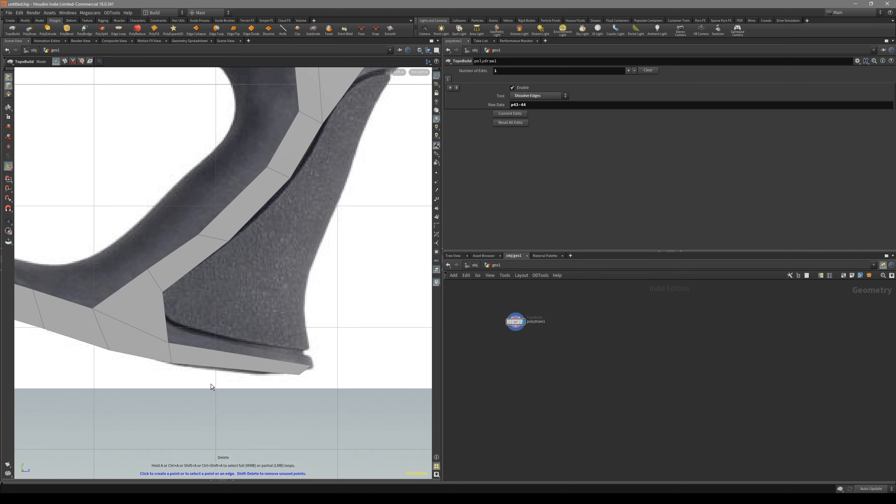
scroll(238, 357, down, 2)
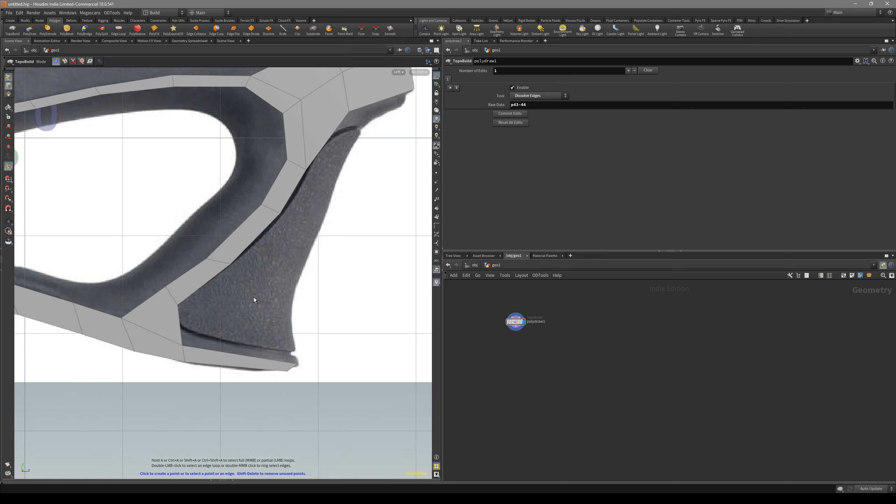
Try to dissolve the edges at the band's lower corner behind the grip panel, and delete the stray point
click(152, 331)
shift+click(131, 336)
key(Delete)
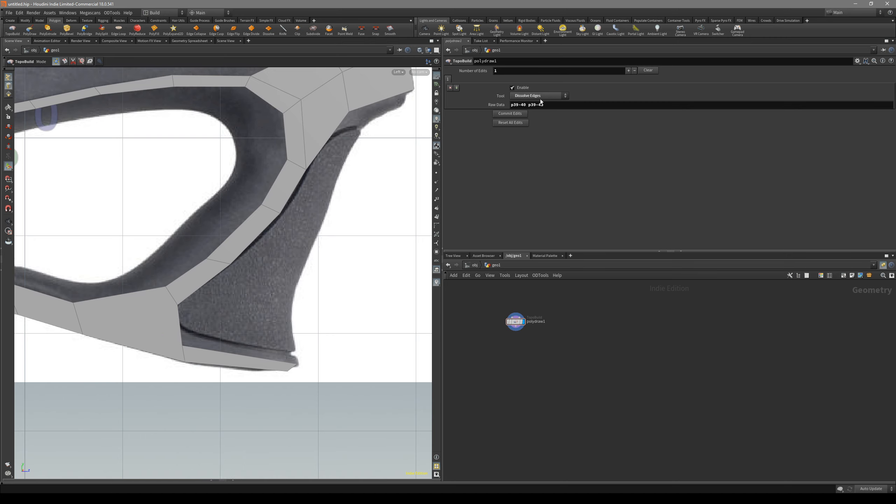
key(ctrl+z)
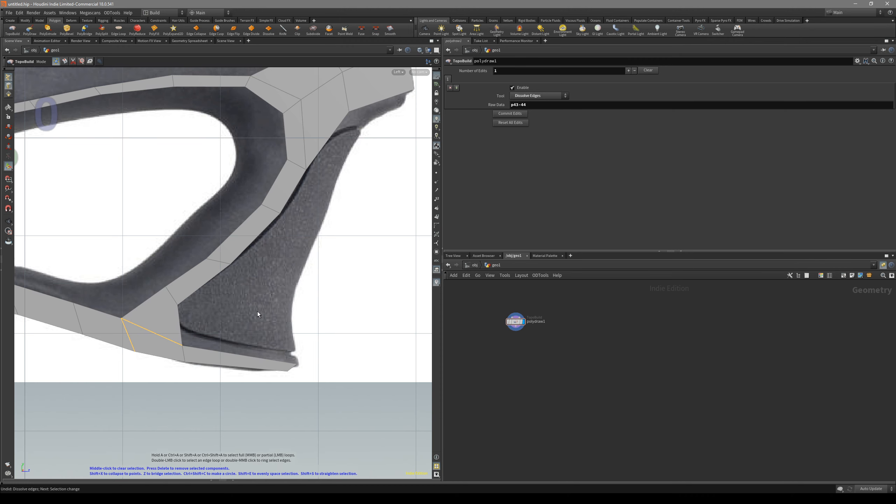
middle_drag(258, 311, 220, 335)
click(220, 335)
key(Delete)
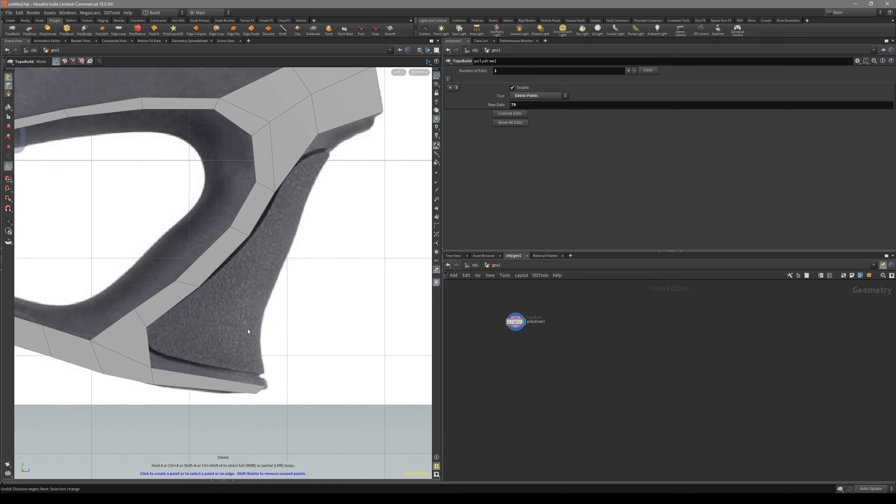
Extrude the chain of open edges running from beneath the neck down along the grip panel to the lower band
scroll(248, 329, down, 3)
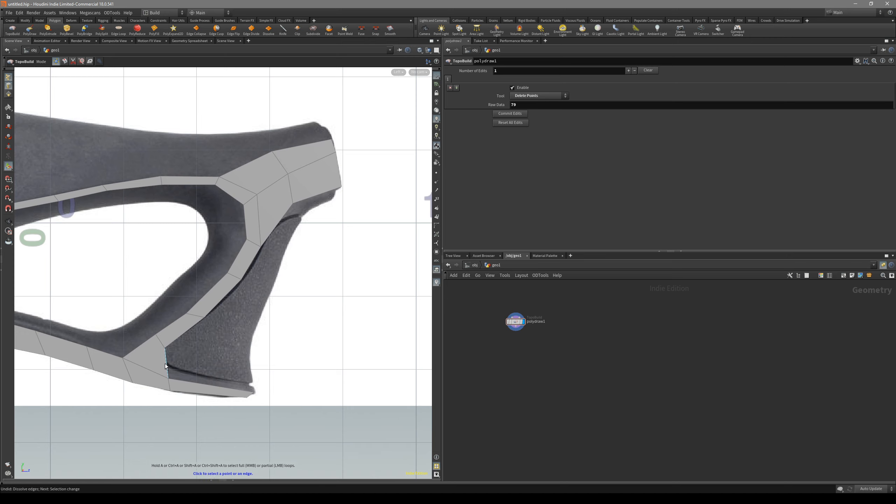
shift+click(315, 195)
shift+click(280, 224)
shift+click(195, 326)
middle_click(193, 327)
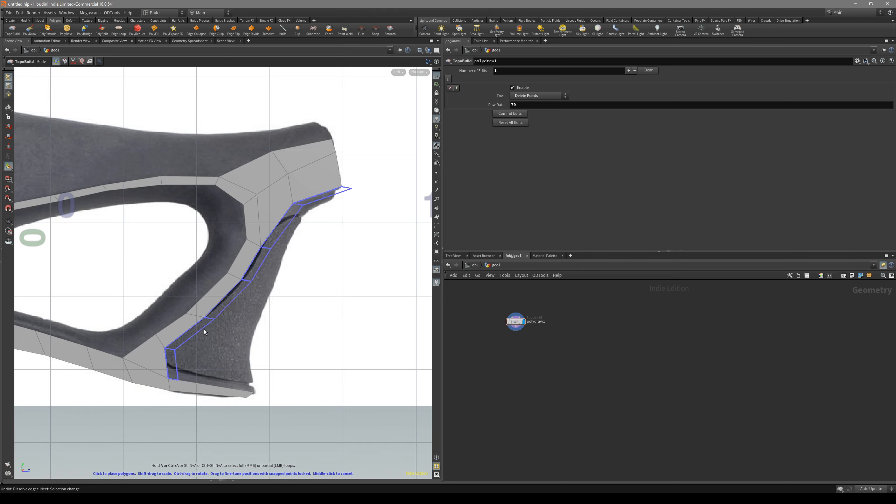
Move the new strip's outer points onto the grip's front contour and adjust its lower corner, covering the textured panel
shift+drag(280, 342, 256, 328)
drag(289, 298, 283, 256)
drag(315, 227, 331, 202)
drag(284, 257, 283, 256)
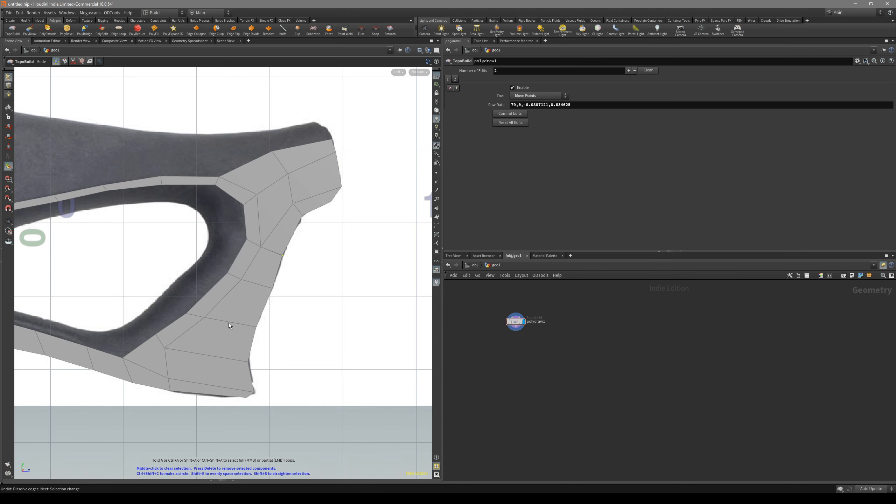
alt+middle_drag(228, 369, 265, 321)
scroll(264, 320, down, 1)
drag(285, 339, 286, 336)
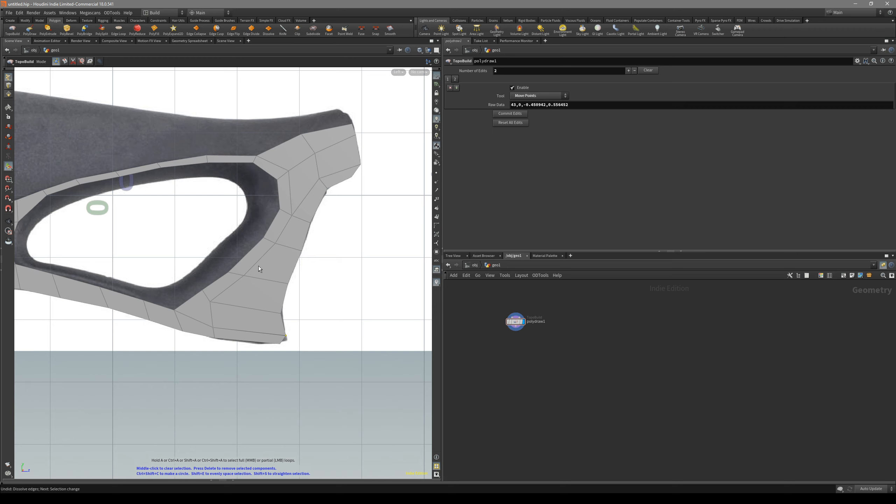
key(Escape)
Add a Null node to the geometry network and display it to hide the mesh over the reference image
scroll(321, 331, down, 5)
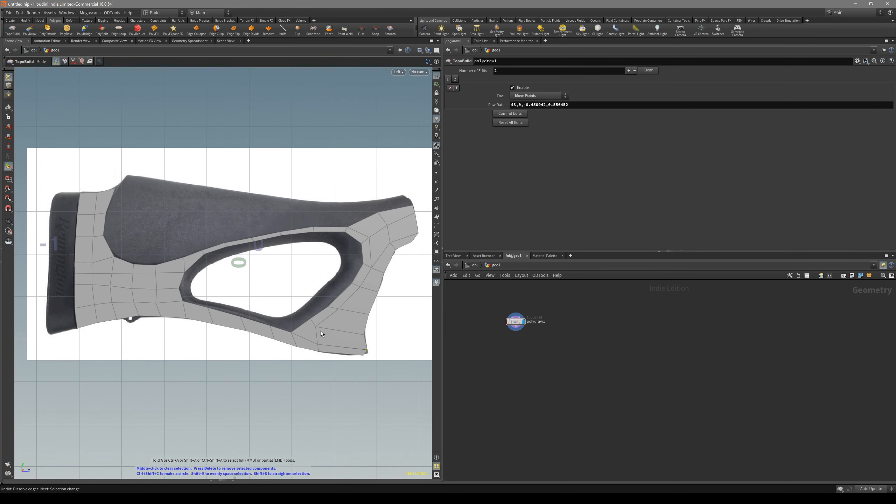
alt+middle_drag(323, 321, 306, 328)
alt+middle_drag(138, 214, 177, 255)
alt+scroll(195, 287, up, 2)
alt+middle_drag(194, 287, 195, 269)
scroll(521, 347, up, 4)
middle_drag(520, 347, 521, 393)
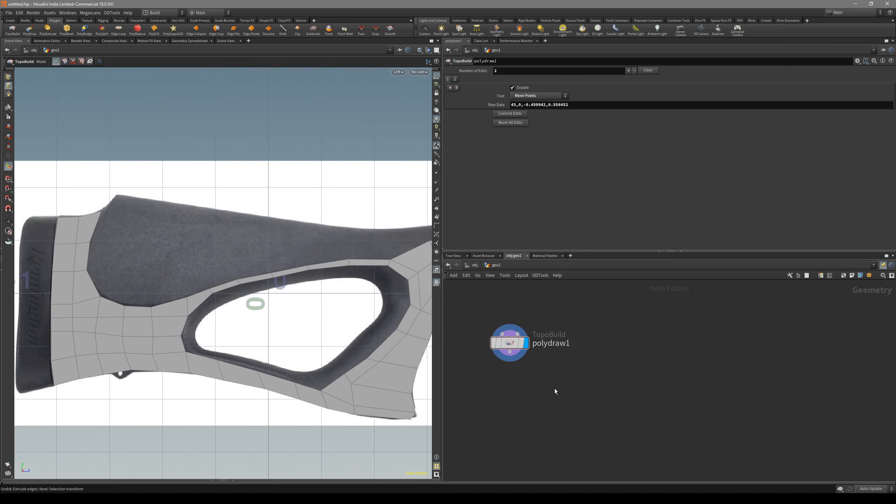
key(Tab)
text(null)
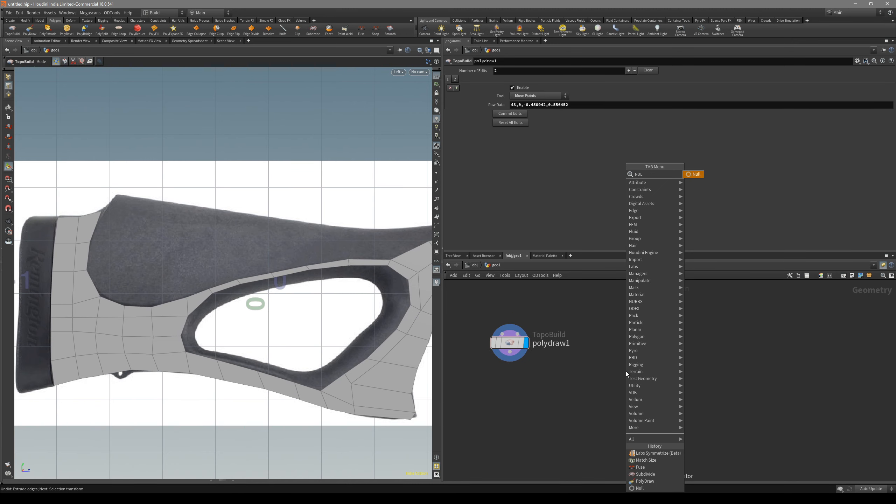
key(Return)
click(637, 367)
click(648, 361)
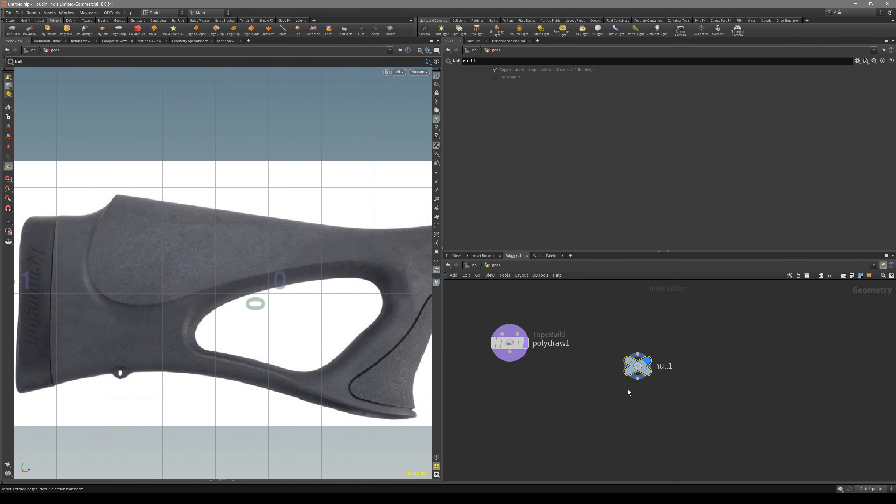
Examine the cheekpiece and thumbhole contours on the bare reference image, and display the TopoBuild node again
alt+middle_drag(315, 299, 362, 285)
alt+middle_drag(298, 233, 305, 262)
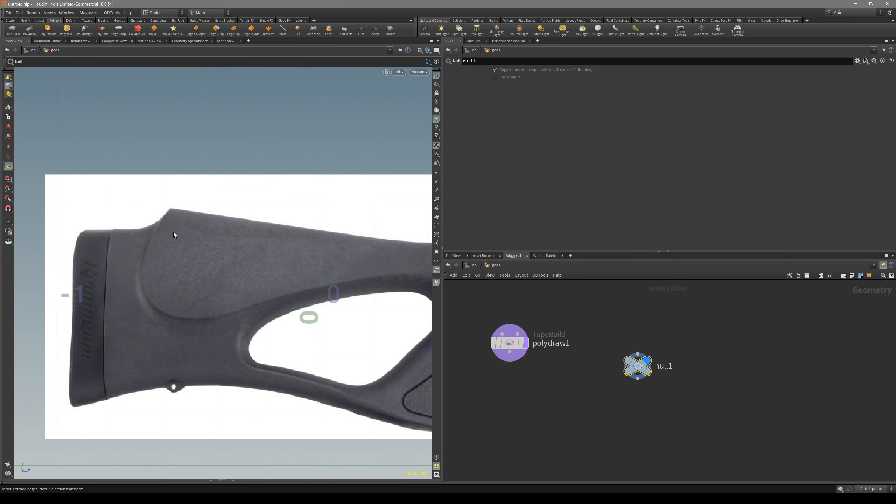
alt+middle_drag(190, 309, 119, 310)
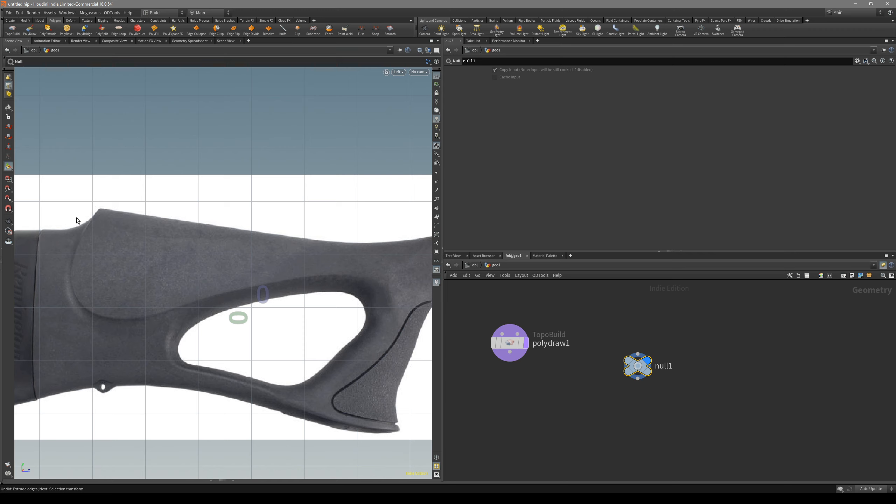
mouse_move(323, 278)
alt+middle_down()
mouse_move(307, 280)
mouse_move(333, 272)
alt+middle_up()
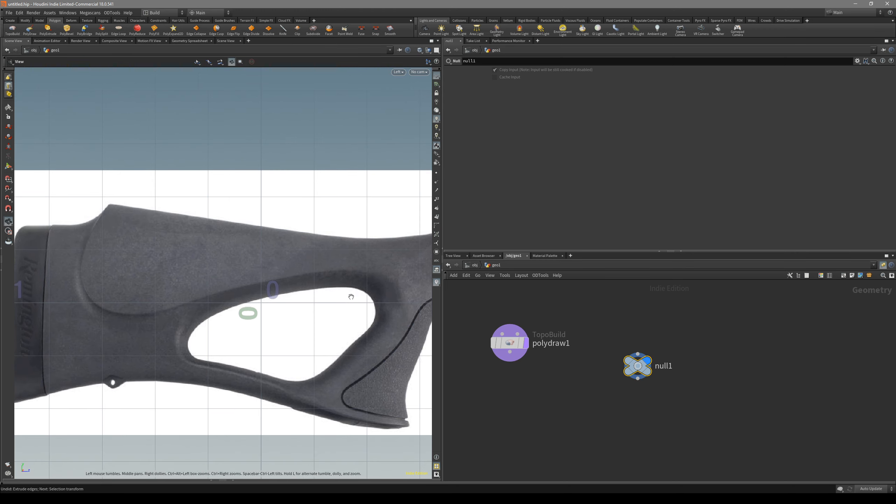
alt+middle_drag(362, 298, 351, 309)
click(526, 342)
alt+middle_drag(103, 247, 130, 276)
scroll(119, 281, down, 2)
scroll(119, 281, up, 3)
Extrude two quads from the cheekpiece's rear edges, fitting the upper corner to the comb's peak and the lower corner to the existing mesh
key(Return)
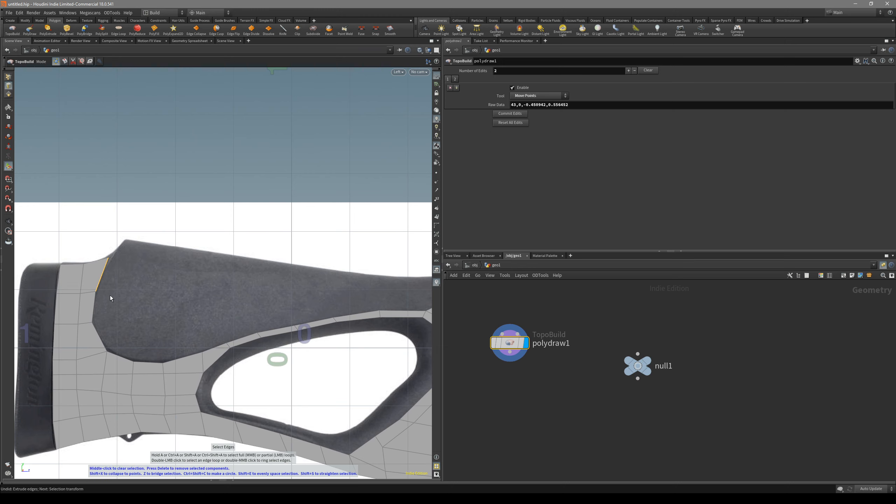
shift+click(95, 303)
middle_click(95, 306)
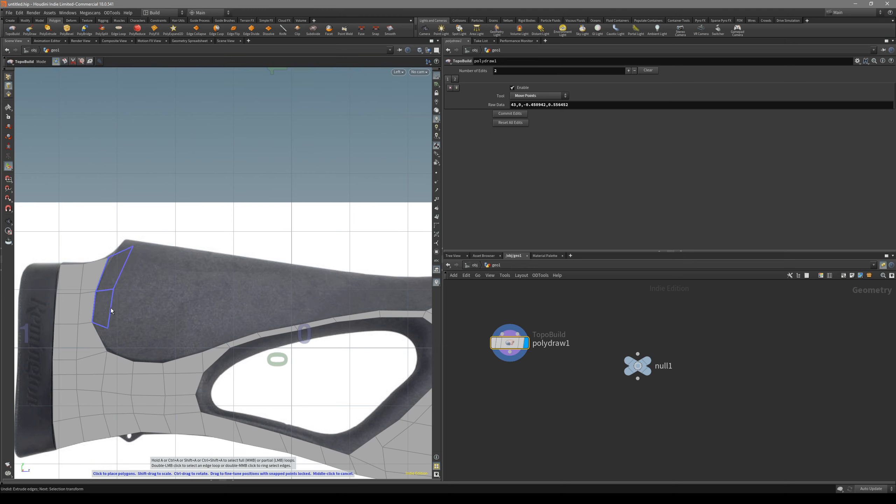
click(111, 308)
drag(133, 247, 126, 240)
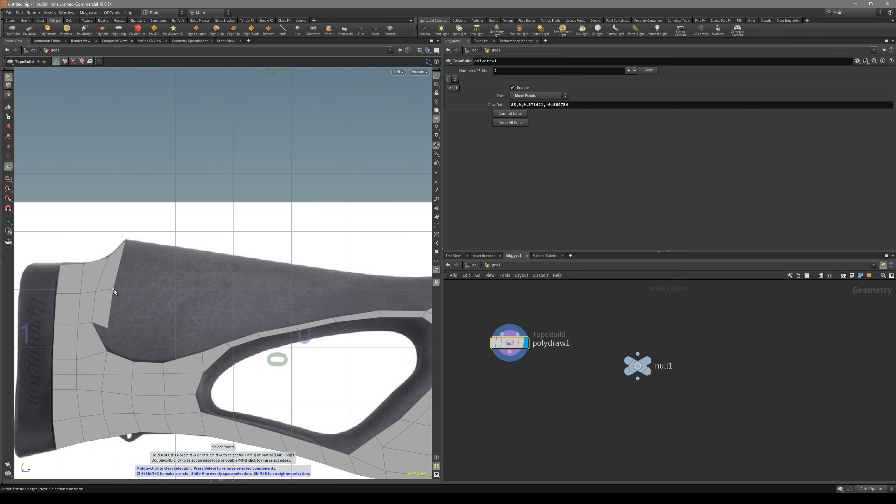
drag(114, 289, 123, 292)
drag(107, 329, 108, 352)
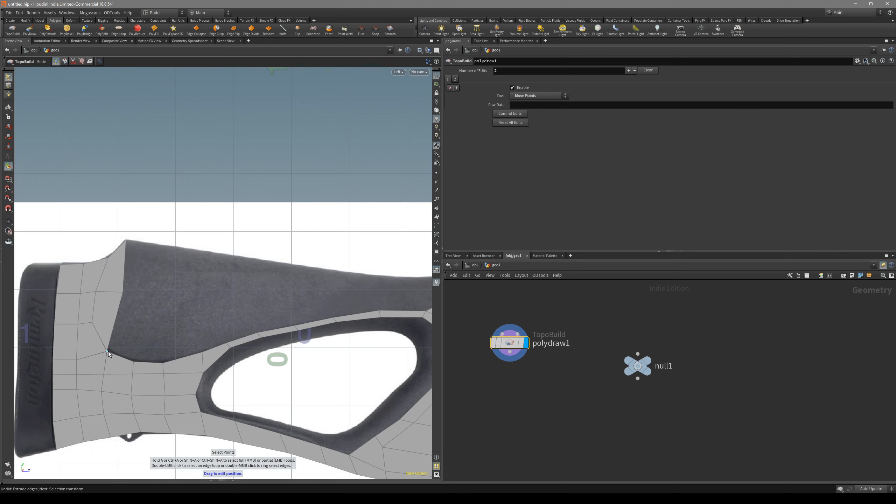
Extrude the cheekpiece's two leading edges forward by two columns of quads, joined to the mesh along the panel's lower contour
key(2)
click(118, 310)
shift+click(123, 280)
click(123, 279)
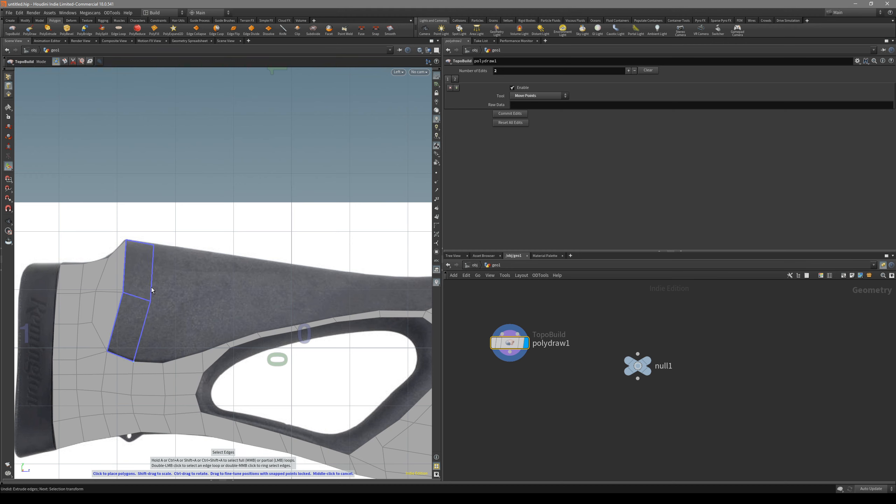
click(152, 286)
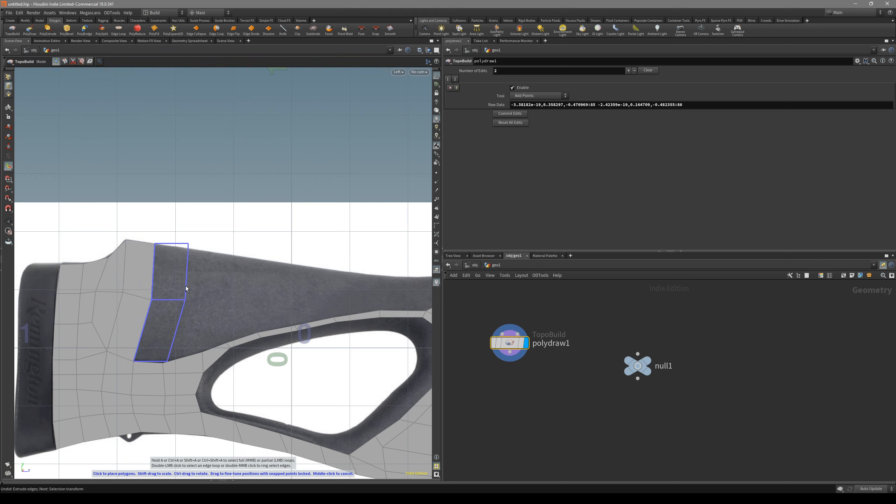
alt+middle_drag(171, 299, 198, 282)
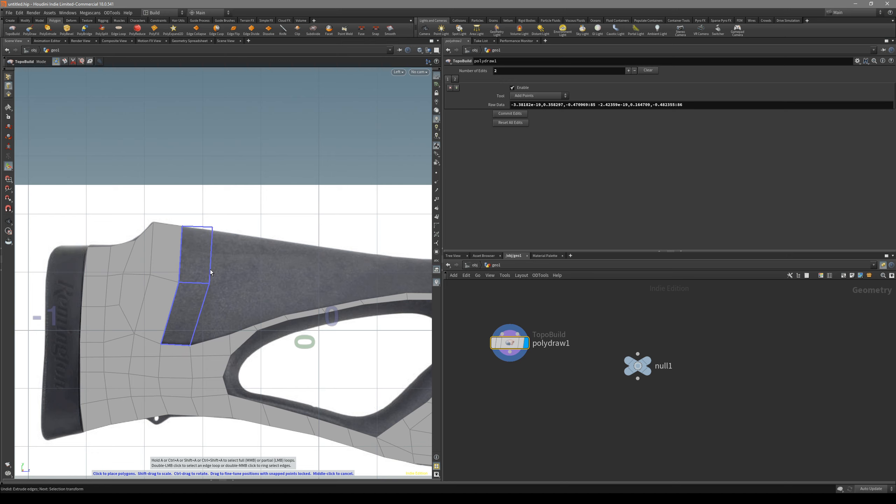
click(211, 282)
key(ctrl+z)
click(206, 272)
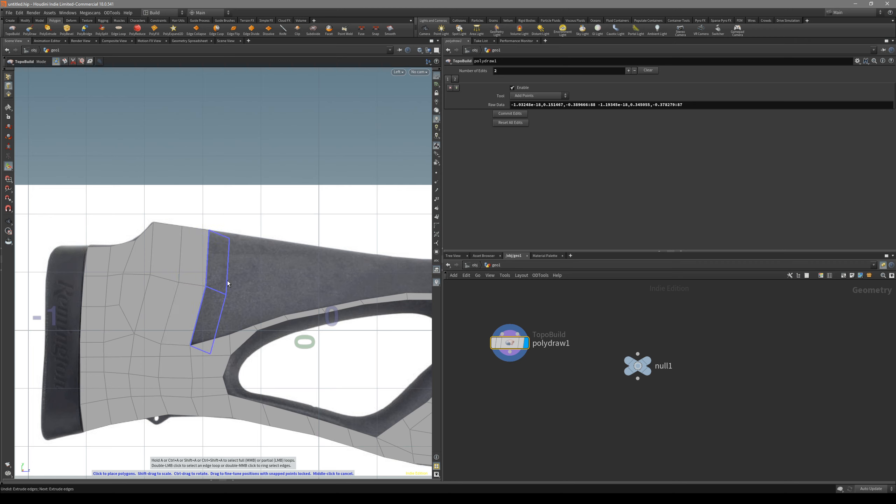
Continue the cheekpiece mesh forward with four more quad columns between the stock's top line and the band above the thumbhole
click(244, 279)
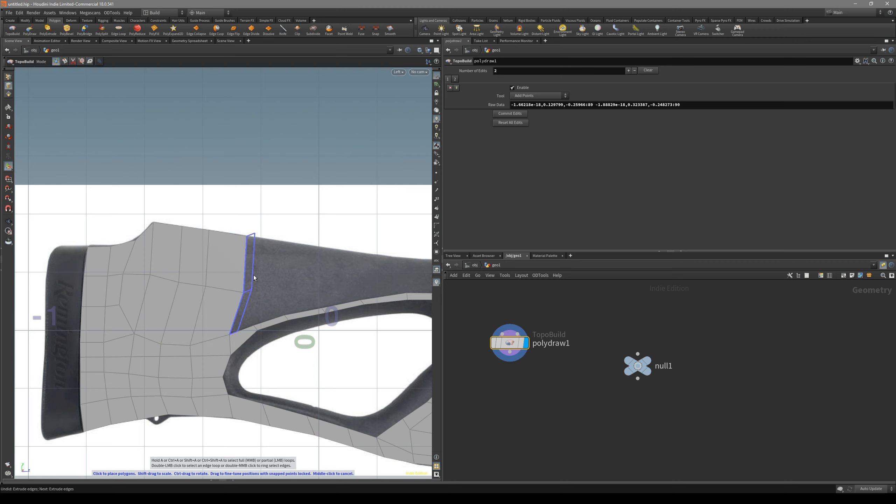
click(265, 281)
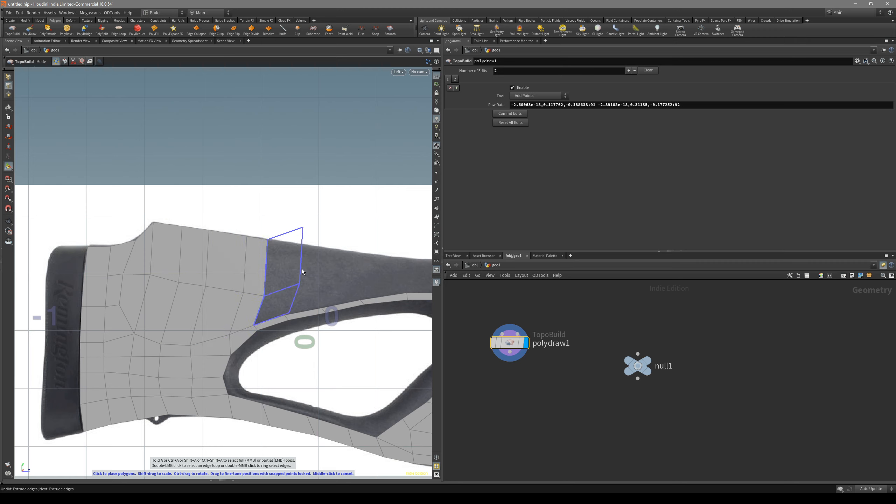
click(293, 286)
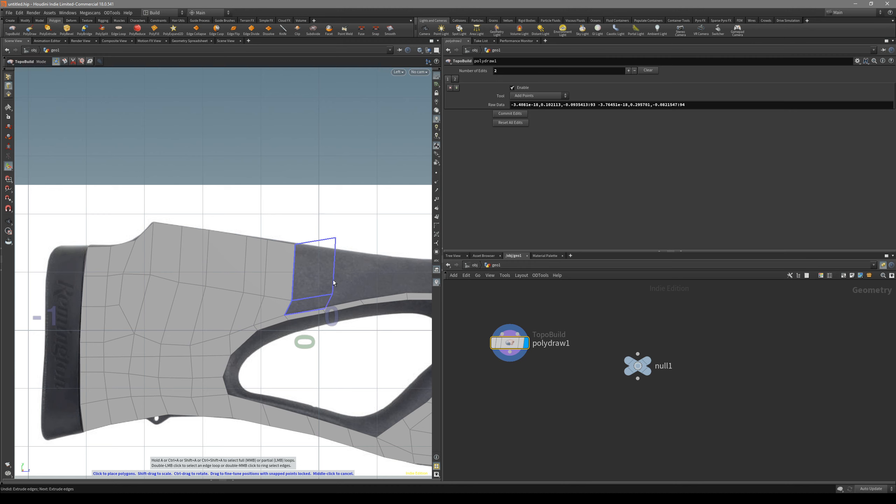
click(325, 290)
alt+middle_drag(374, 275, 274, 286)
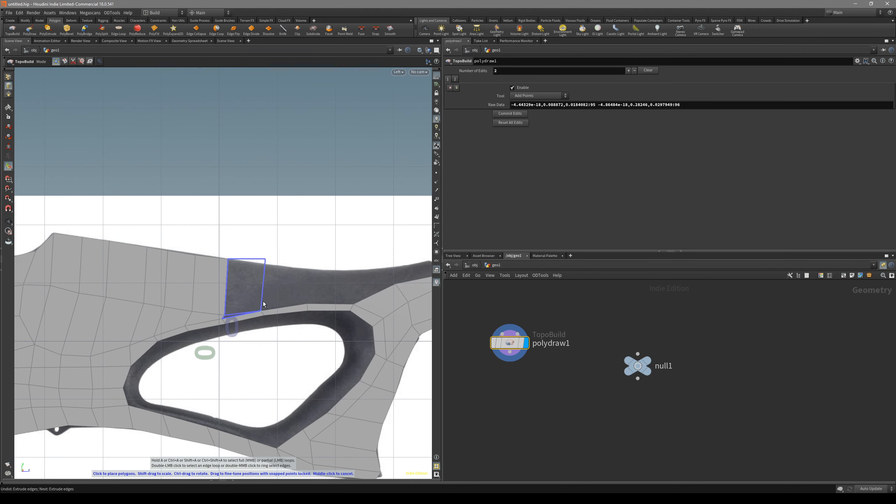
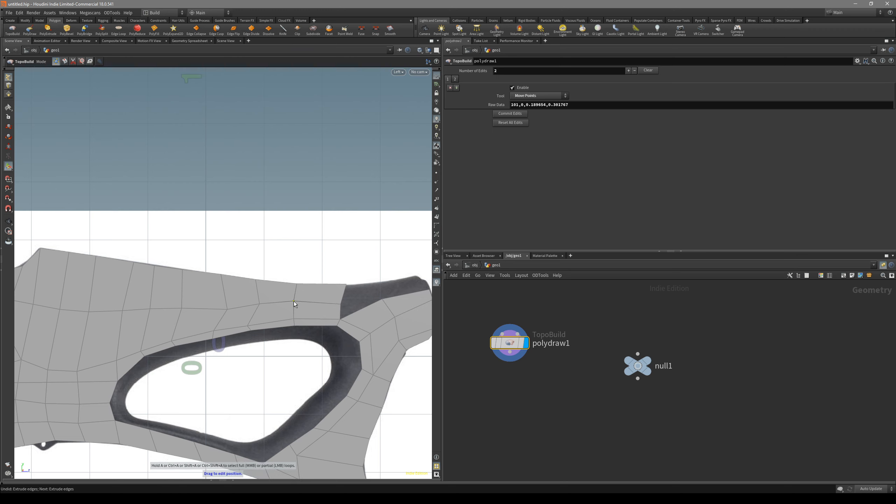
Extrude the cheekpiece's two front edges forward by one quad column toward the neck mesh above the thumbhole
drag(347, 284, 341, 306)
key(3)
alt+middle_drag(343, 305, 288, 303)
click(287, 305)
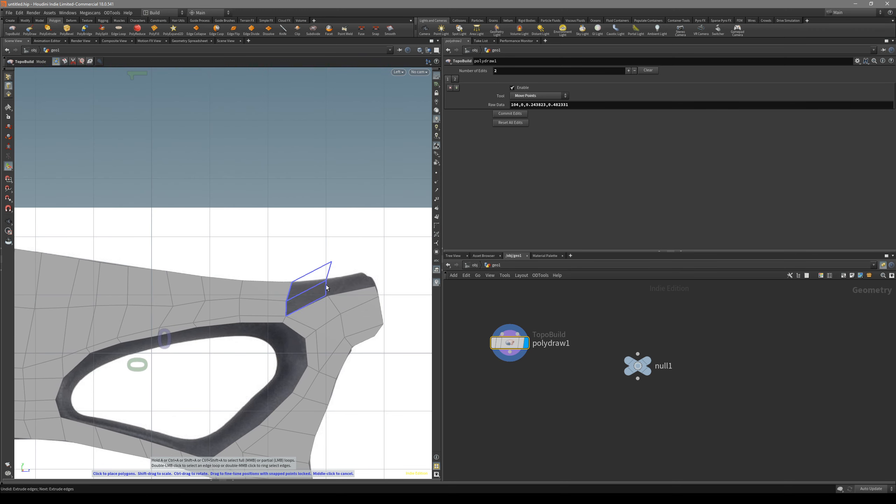
click(329, 285)
click(374, 278)
middle_click(359, 287)
alt+middle_drag(341, 293, 287, 295)
Fit the new quads' points to the neck's top contour and adjoining mesh, and delete the selected surplus component
key(2)
drag(275, 284, 275, 299)
drag(280, 265, 280, 283)
scroll(279, 293, up, 2)
drag(334, 271, 334, 286)
drag(341, 247, 324, 271)
key(Escape)
mouse_move(273, 303)
alt+middle_down()
mouse_move(278, 286)
mouse_move(282, 298)
alt+middle_up()
click(256, 295)
key(Delete)
drag(227, 278, 287, 271)
alt+middle_drag(324, 252, 347, 257)
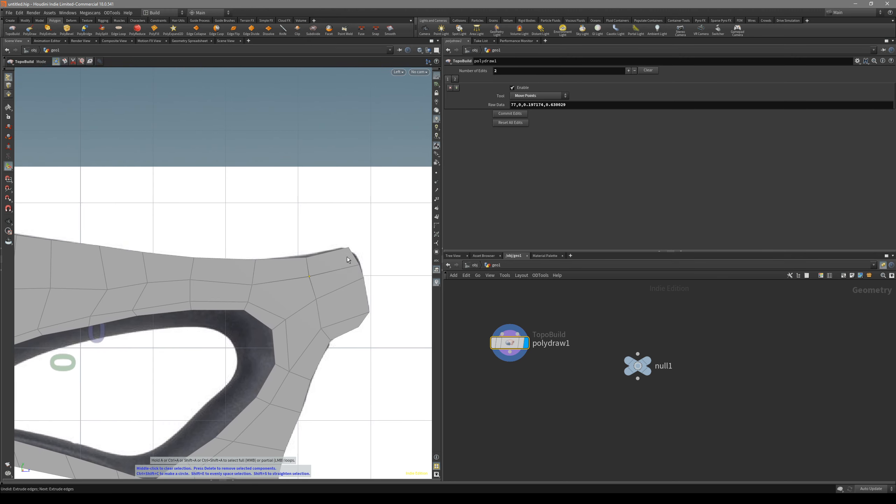
Align the neck's upper points with the stock's top line and adjust the neck's upper front corner to the reference
alt+middle_drag(248, 277, 293, 283)
scroll(292, 284, down, 1)
drag(348, 264, 348, 263)
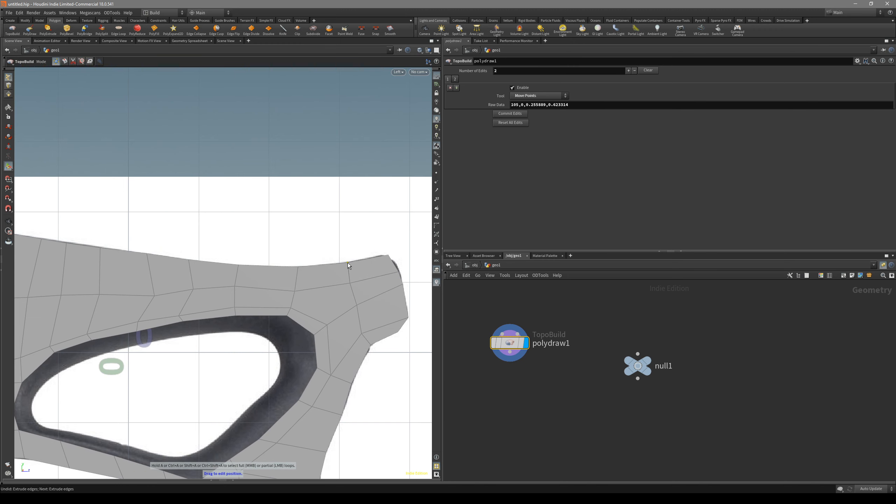
drag(296, 292, 301, 296)
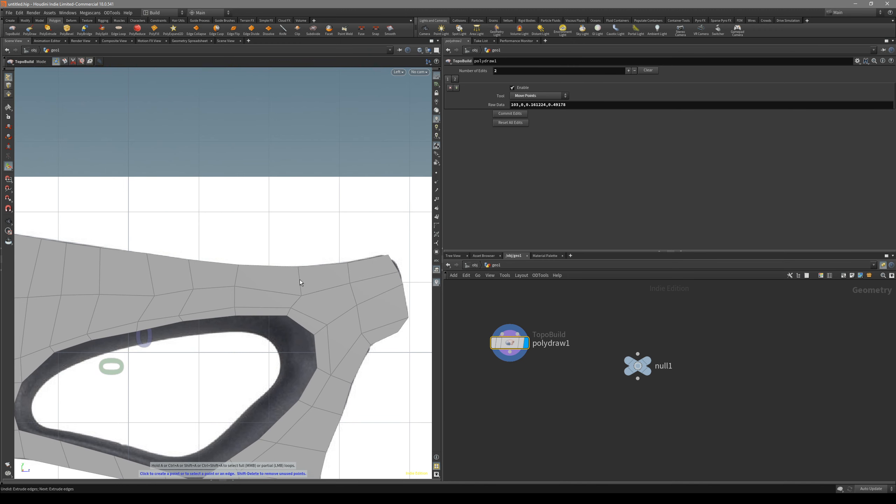
drag(299, 267, 298, 267)
drag(387, 255, 399, 270)
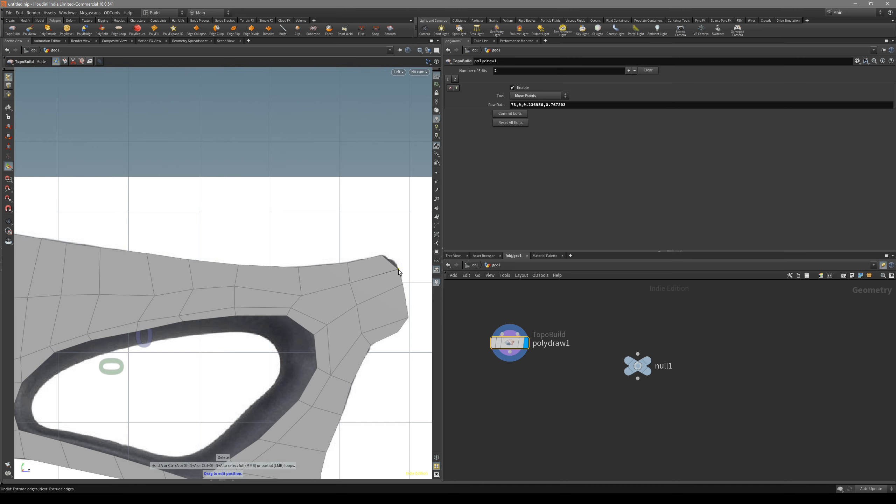
Reposition one point on the band above the thumbhole and one on the cheekpiece's top line
scroll(399, 272, down, 3)
drag(280, 288, 249, 301)
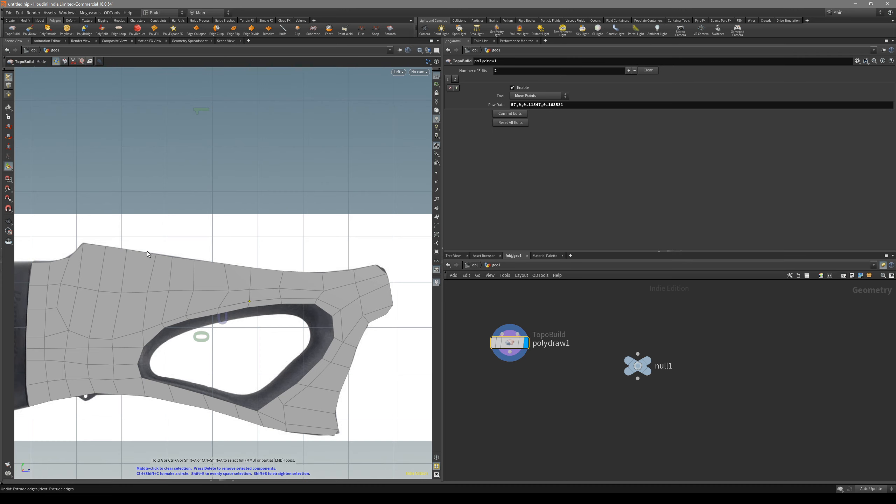
drag(156, 256, 175, 257)
Inspect the joined mesh from the side and in perspective, and return to the left view
alt+right_drag(173, 266, 314, 264)
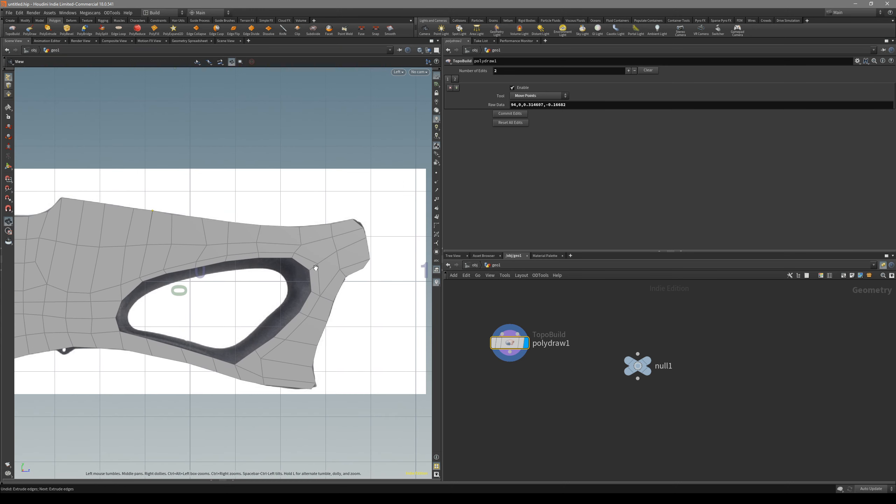
alt+middle_drag(299, 287, 311, 265)
alt+middle_drag(368, 286, 342, 261)
alt+right_drag(357, 266, 326, 293)
alt+middle_drag(379, 259, 378, 296)
alt+drag(374, 259, 287, 278)
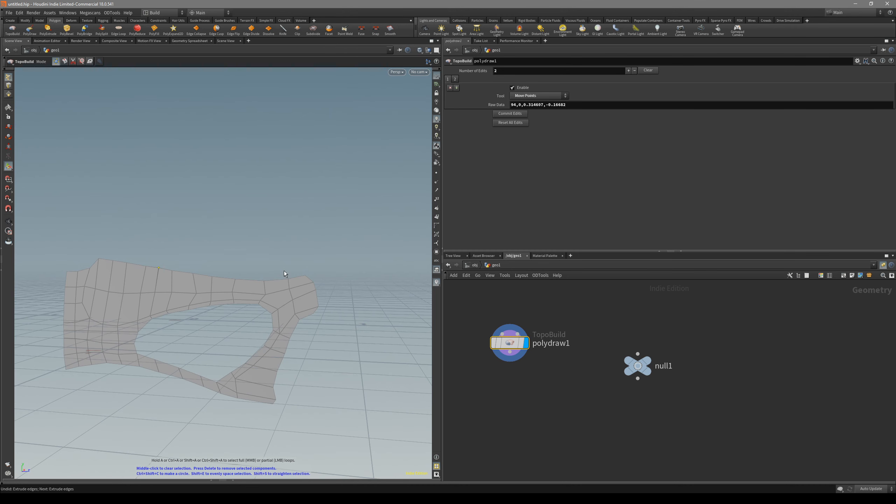
key(2)
key(space+4)
Extrude the thumbhole's complete boundary loop inward as a ring of quads reaching the opening's inner contour
key(3)
click(338, 286)
key(a)
click(178, 301)
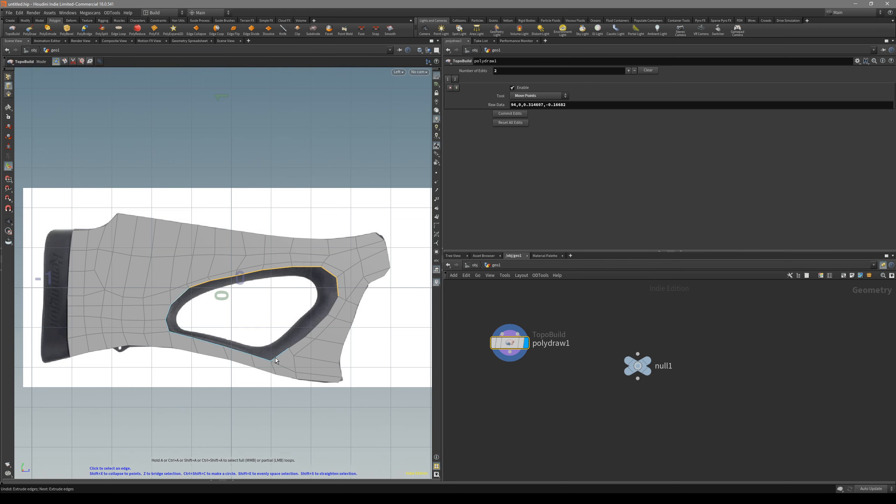
click(325, 321)
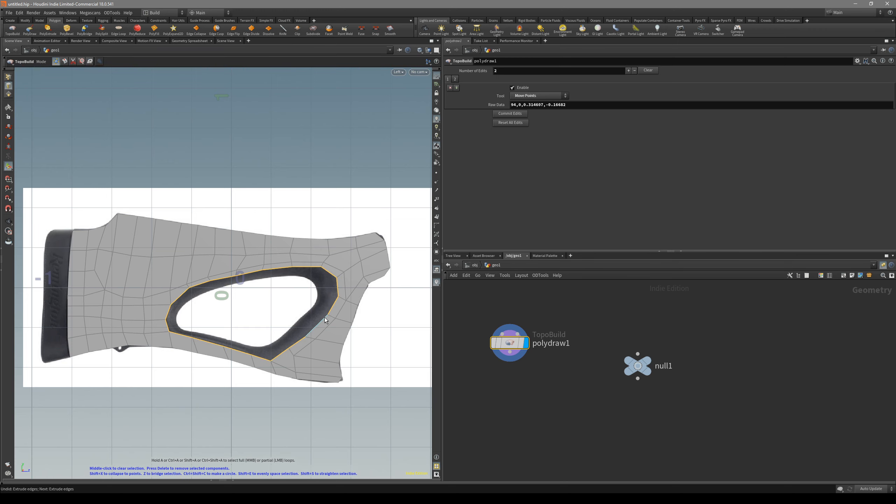
scroll(333, 322, up, 2)
click(329, 320)
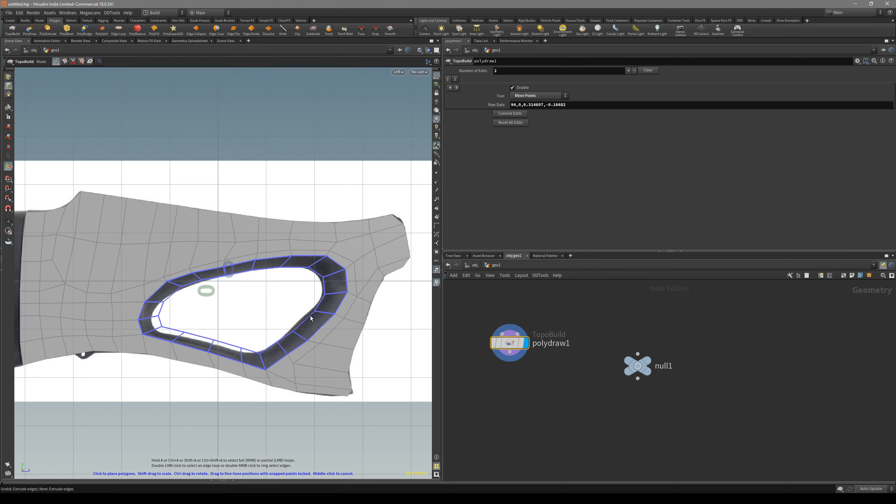
click(307, 320)
key(2)
middle_drag(178, 289, 179, 291)
Switch the viewport shading to Hidden Line Invisible and nudge a point on the thumbhole's upper edge to the reference
key(Escape)
key(shift+w)
key(shift+w)
key(w)
scroll(175, 286, up, 4)
key(w)
key(w)
middle_drag(214, 278, 217, 281)
click(401, 73)
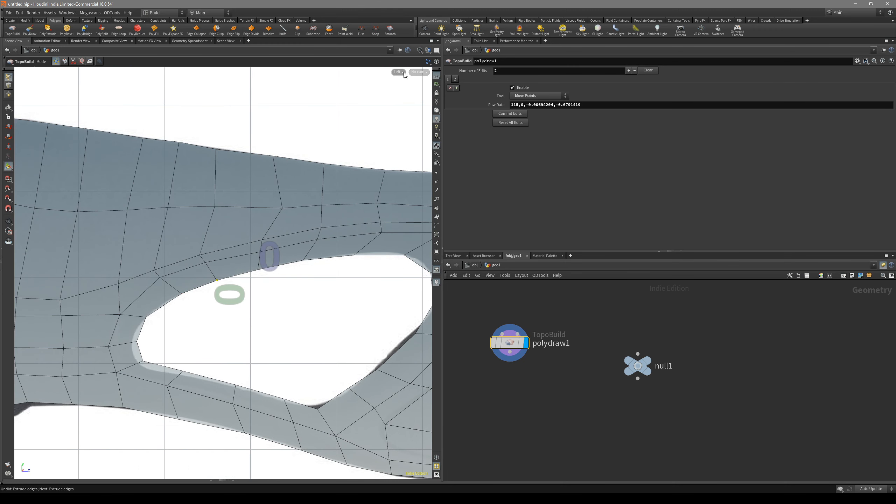
click(406, 68)
click(421, 51)
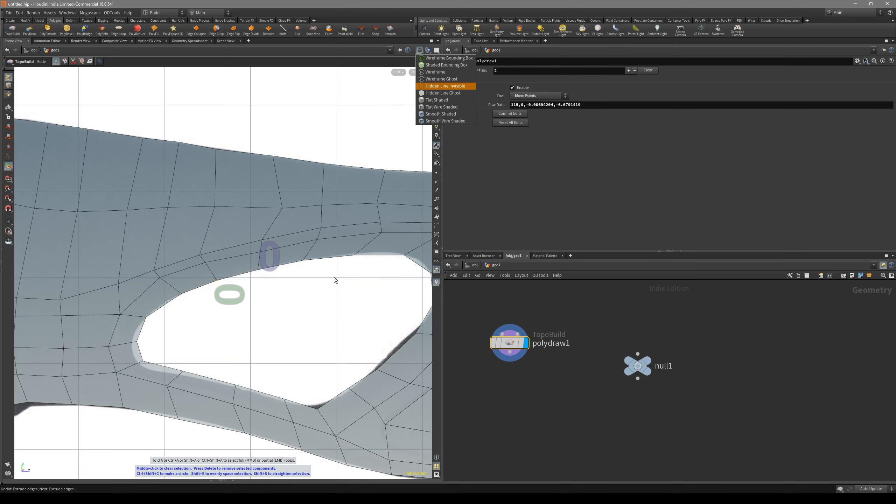
click(325, 299)
Move the ring's inner points onto the thumbhole's upper and lower contours in the reference
alt+middle_drag(324, 299, 321, 284)
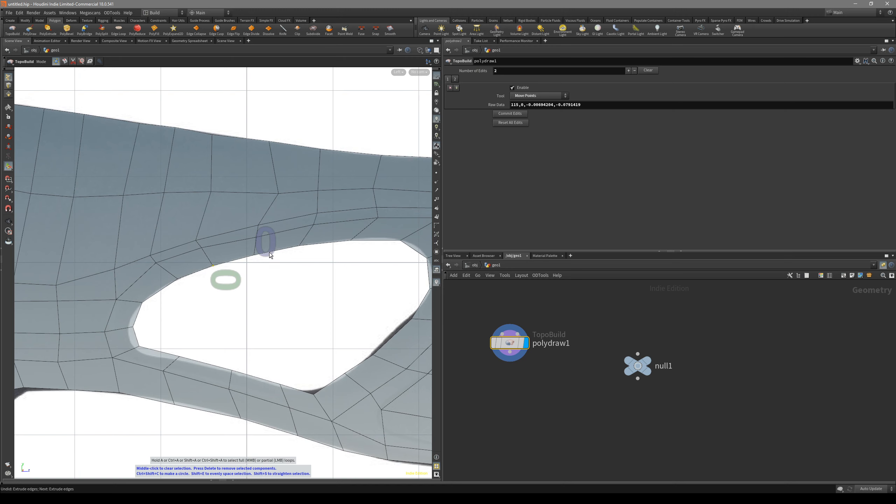
drag(255, 255, 258, 254)
drag(313, 394, 280, 389)
drag(232, 370, 231, 374)
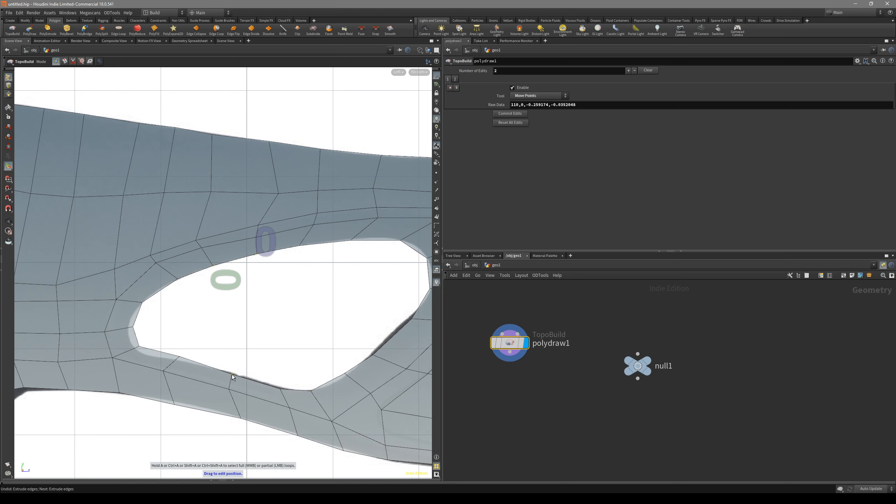
drag(179, 358, 173, 361)
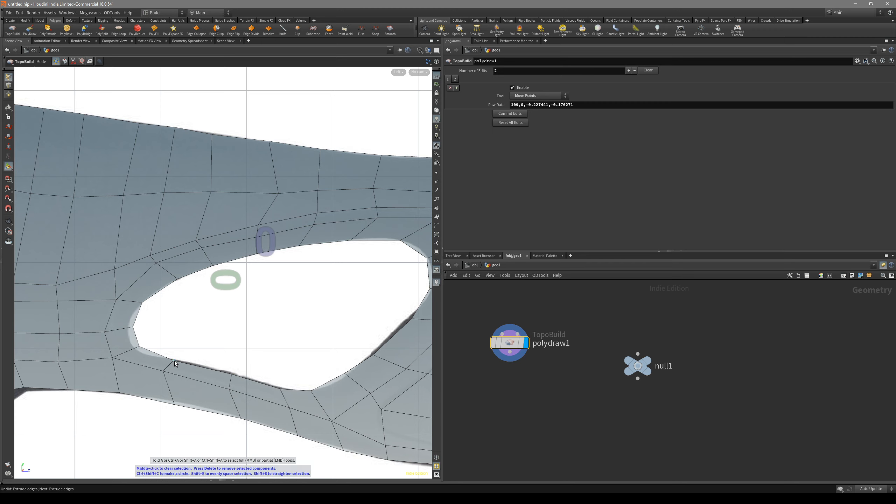
Use the TopoBuild brush mode to fit the ring's inner points around the thumbhole's rear, lower and front contours
click(82, 62)
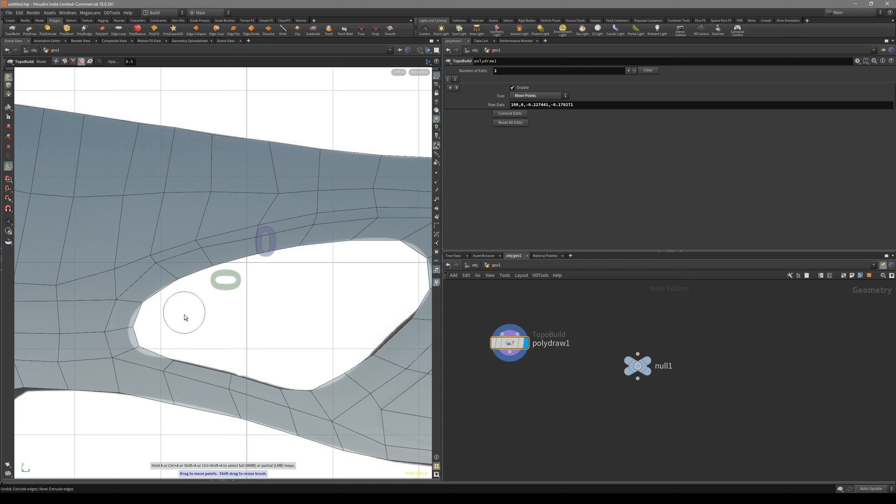
scroll(141, 344, down, 6)
mouse_move(140, 345)
mouse_down()
mouse_move(132, 349)
mouse_move(123, 330)
mouse_move(145, 305)
mouse_move(132, 349)
mouse_up()
scroll(130, 326, up, 3)
scroll(130, 326, up, 3)
drag(239, 378, 241, 377)
drag(175, 363, 180, 362)
alt+middle_drag(396, 343, 324, 343)
drag(340, 319, 360, 285)
drag(312, 344, 314, 340)
drag(268, 378, 270, 385)
scroll(343, 323, down, 5)
drag(345, 316, 337, 322)
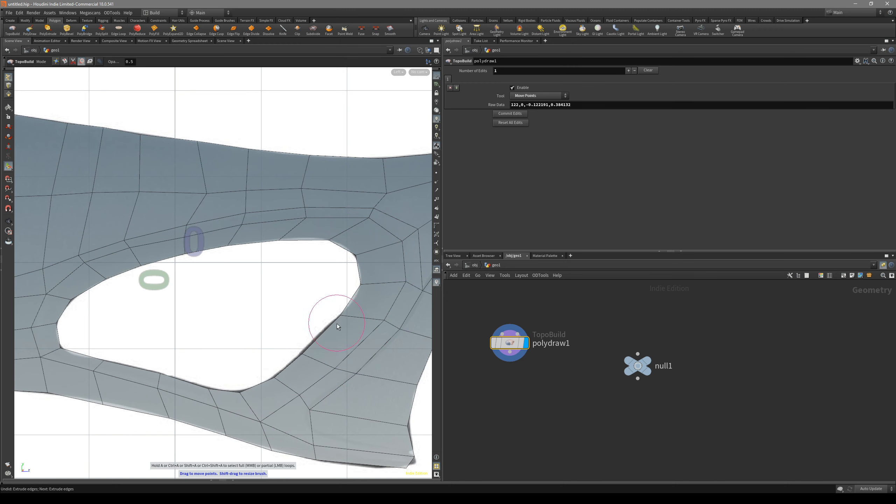
Examine the finished flat mesh from butt to grip in the left and perspective views
scroll(337, 322, down, 4)
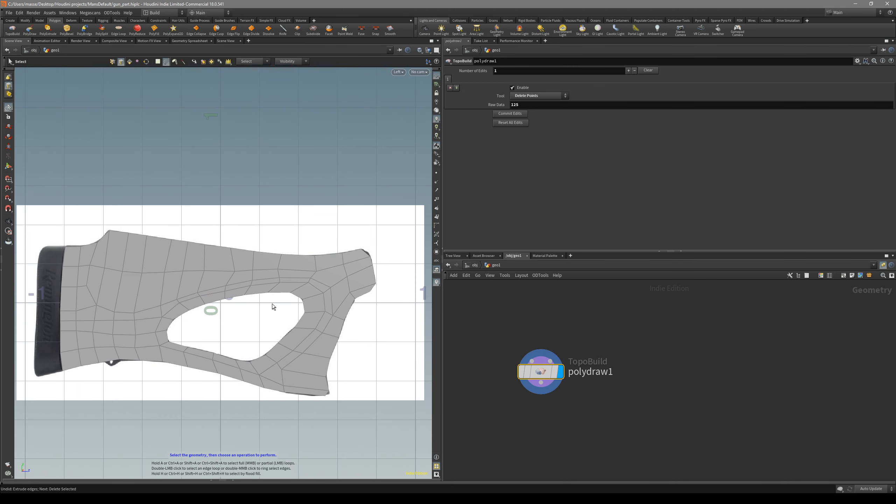
alt+middle_drag(260, 304, 339, 293)
alt+right_drag(170, 265, 161, 227)
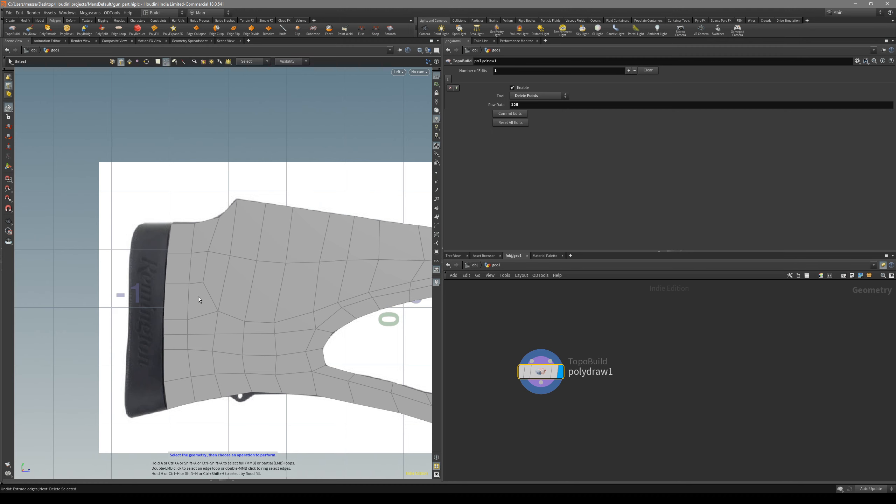
alt+middle_drag(408, 324, 212, 316)
alt+right_drag(214, 316, 196, 354)
alt+middle_drag(224, 350, 225, 352)
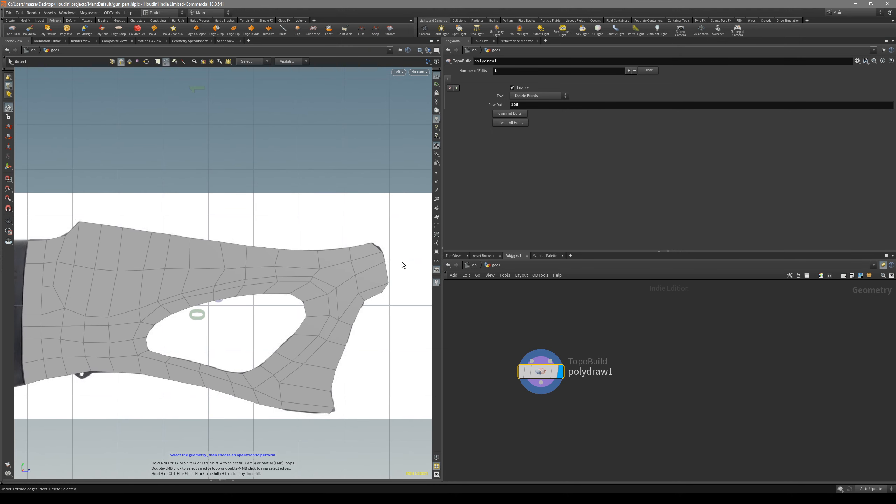
mouse_move(351, 301)
alt+mouse_down()
mouse_move(306, 263)
mouse_move(334, 290)
mouse_move(320, 294)
mouse_move(330, 303)
mouse_move(338, 293)
alt+mouse_up()
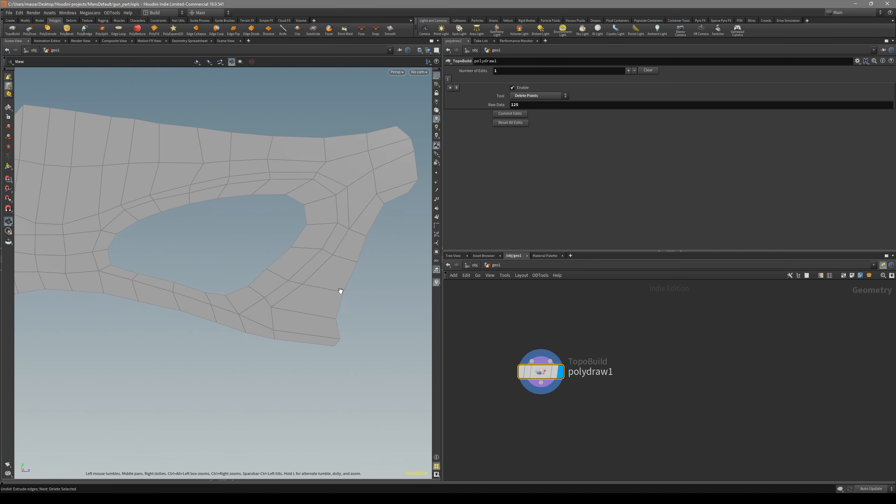
key(space+4)
alt+middle_drag(348, 301, 314, 270)
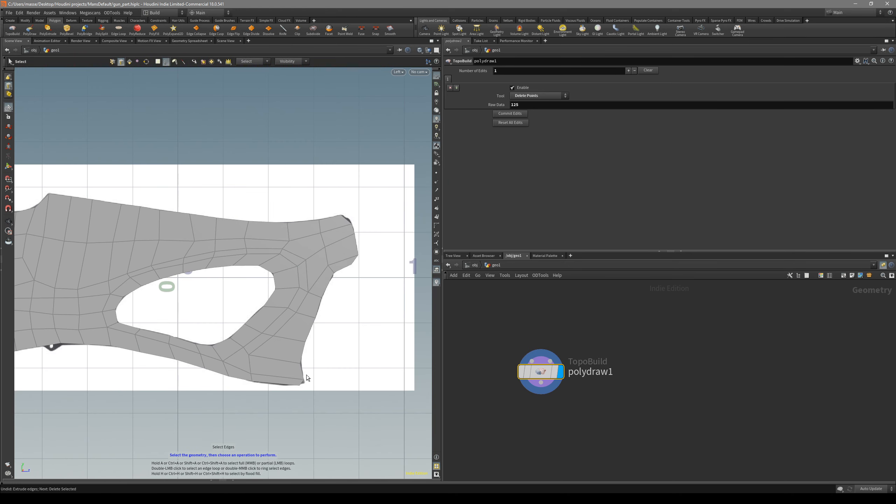
mouse_move(287, 342)
alt+right_down()
mouse_move(301, 339)
mouse_move(288, 336)
alt+right_up()
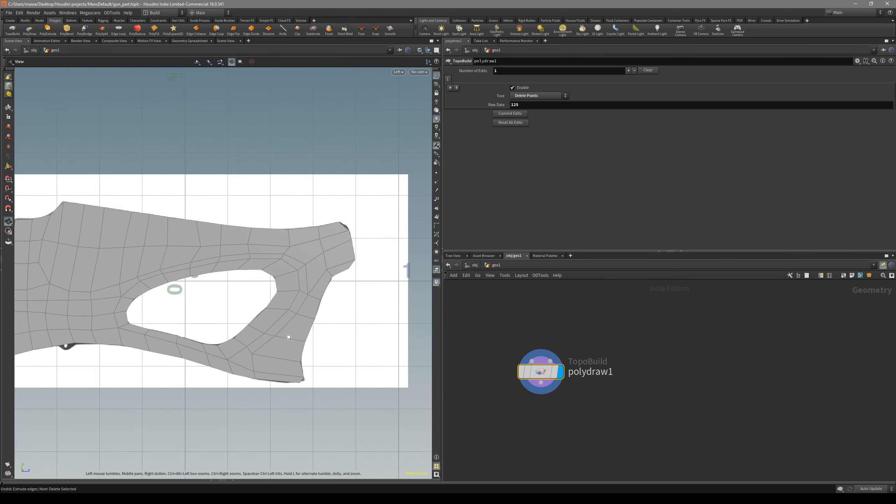
alt+middle_drag(266, 337, 300, 343)
alt+right_drag(300, 342, 245, 351)
mouse_move(229, 329)
alt+middle_down()
mouse_move(238, 341)
mouse_move(227, 343)
mouse_move(242, 323)
alt+middle_up()
alt+right_drag(242, 323, 259, 330)
alt+middle_drag(258, 330, 235, 278)
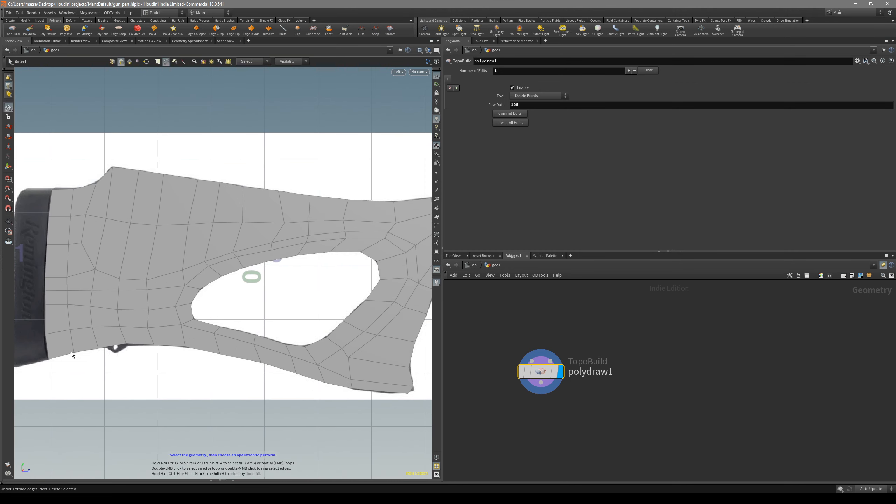
Check the mesh's points and the grip's lower edges in perspective, and return to the left view
alt+middle_drag(318, 380, 295, 371)
key(2)
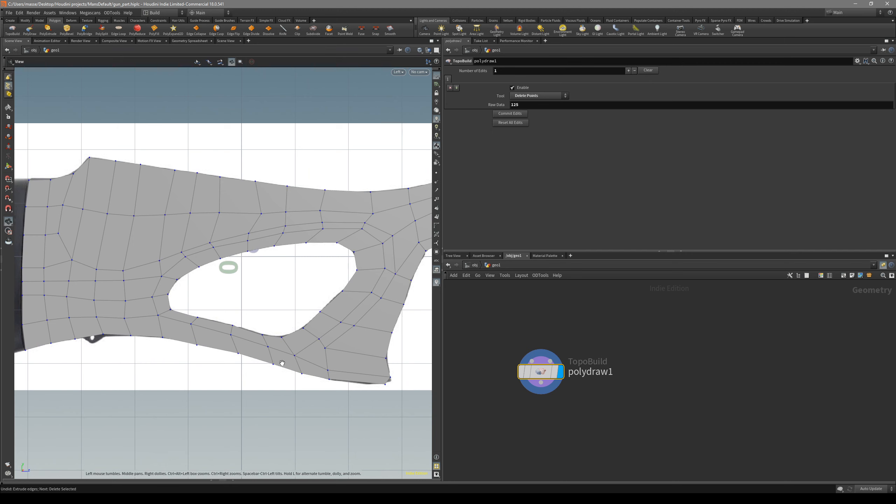
key(space+1)
alt+drag(280, 362, 253, 308)
key(3)
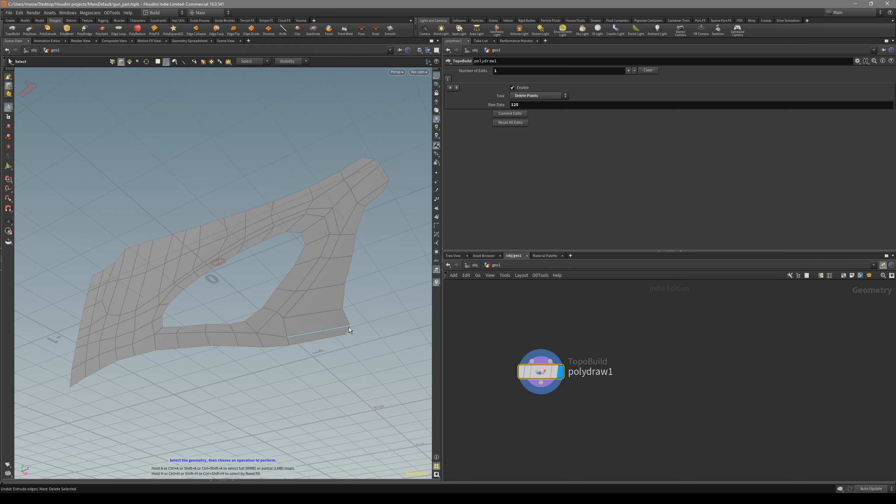
alt+drag(325, 343, 344, 435)
key(space+4)
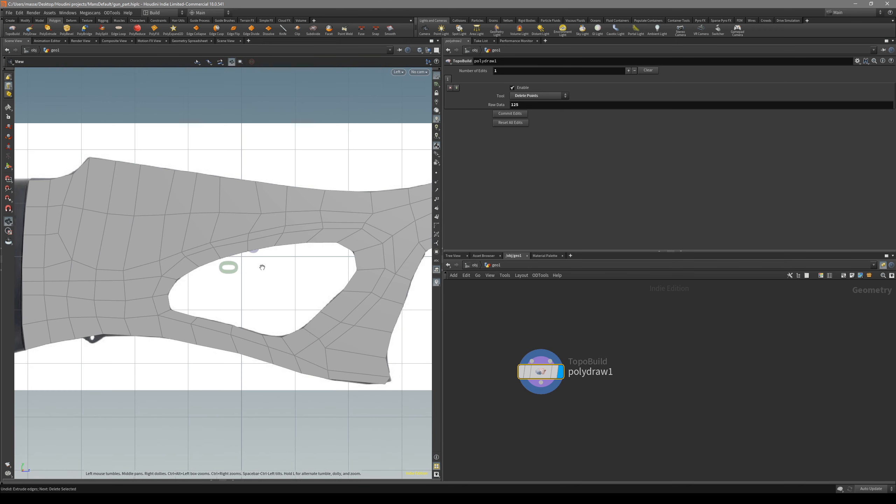
Group the boundary edges of the stock's top line, the thumbhole and the grip's front with a Group Create node
scroll(263, 267, down, 2)
alt+middle_drag(125, 219, 187, 281)
click(145, 263)
alt+middle_drag(329, 310, 247, 311)
click(325, 265)
shift+click(221, 307)
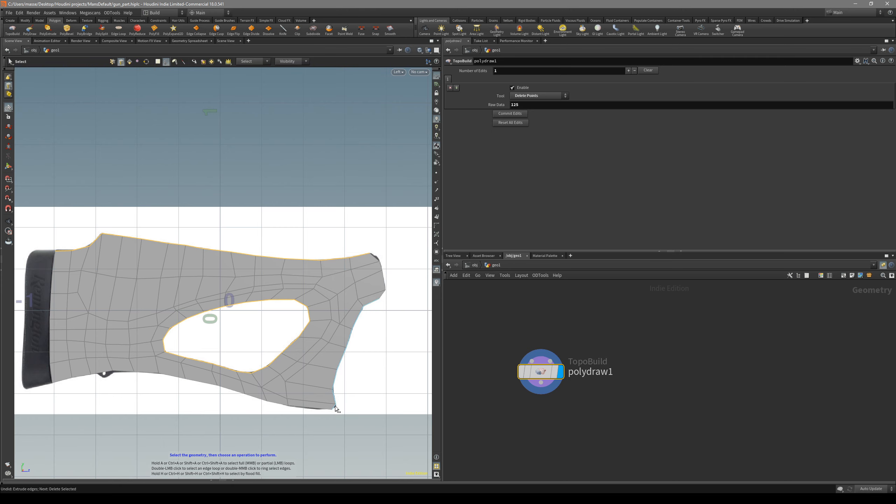
key(Escape)
drag(370, 404, 243, 346)
key(s)
key(c)
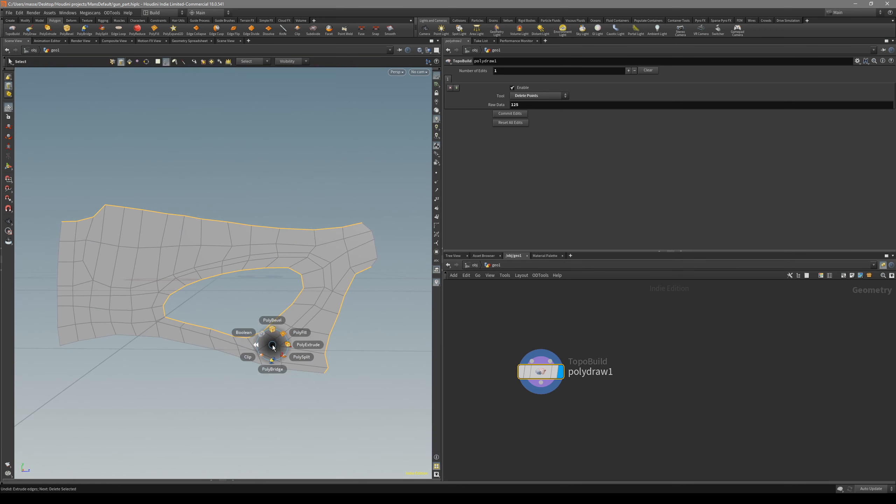
click(256, 345)
click(278, 369)
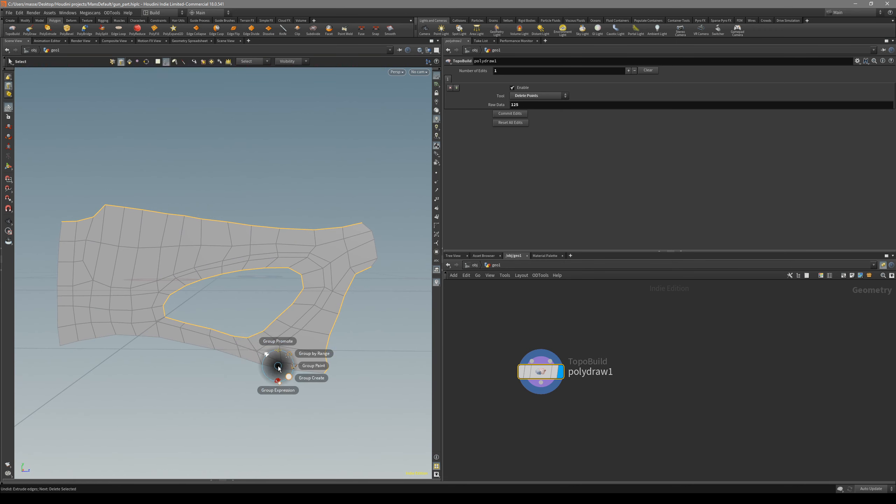
click(287, 375)
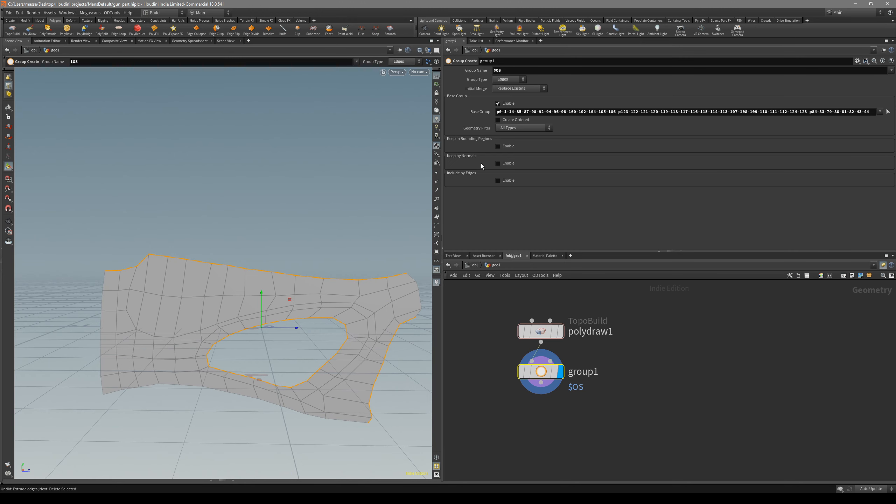
Rename the edge group node as to_extrude
double_click(585, 374)
text(to_extrude)
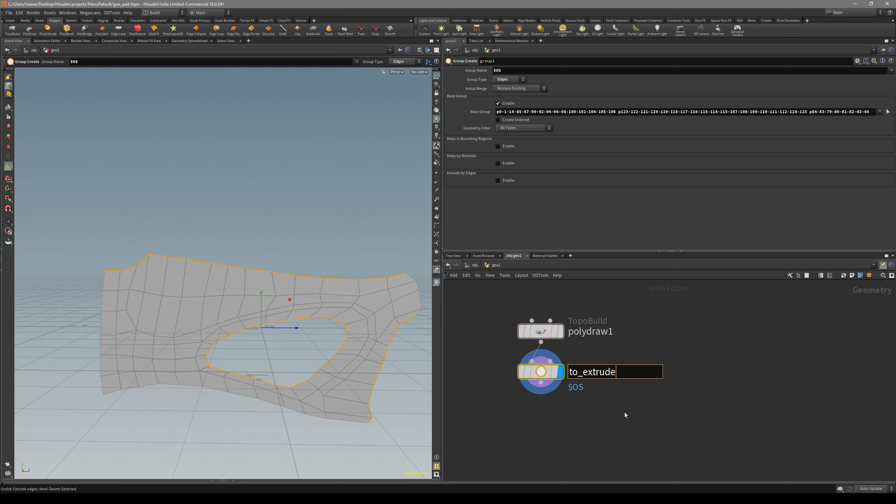
key(Return)
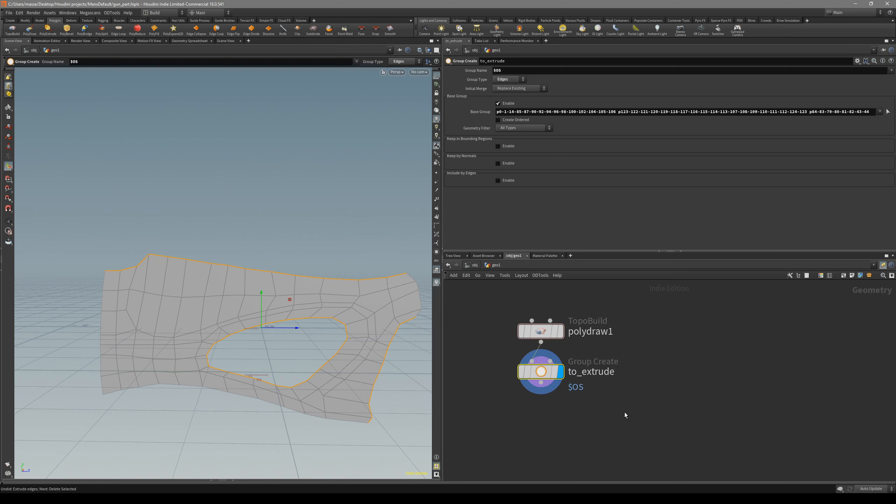
Add a PolyExtrude node after to_extrude, display it, and set its group to to_extrude
key(h)
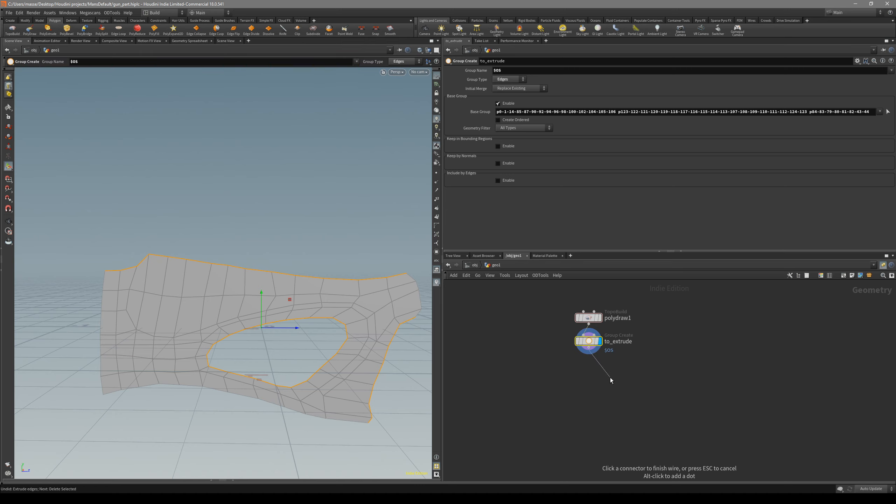
drag(591, 346, 595, 362)
key(Tab)
text(polyex)
key(Return)
click(604, 392)
click(616, 391)
click(878, 70)
alt+drag(311, 276, 270, 282)
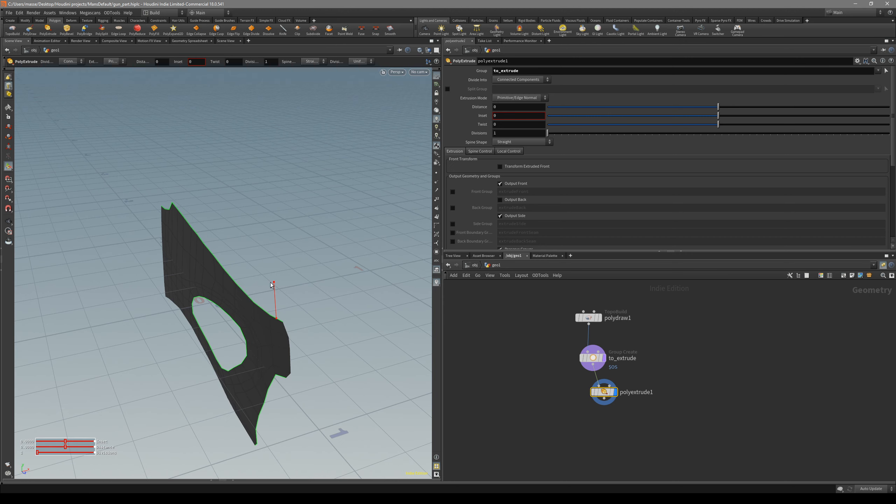
Enable Transform Extruded Front on the PolyExtrude node and translate the extruded edges about 0.11 along the local Y axis
click(525, 168)
drag(223, 245, 253, 244)
key(space+4)
key(space+3)
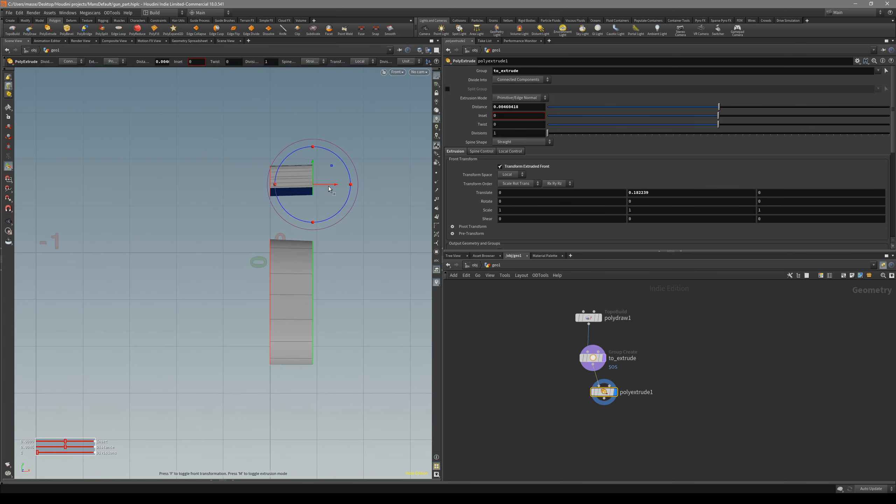
key(ctrl+z)
key(ctrl+z)
drag(315, 186, 311, 187)
Check the thickness of the extruded stock in the perspective, left and front views
key(space+1)
drag(293, 217, 170, 284)
key(space+4)
key(space+1)
key(space+4)
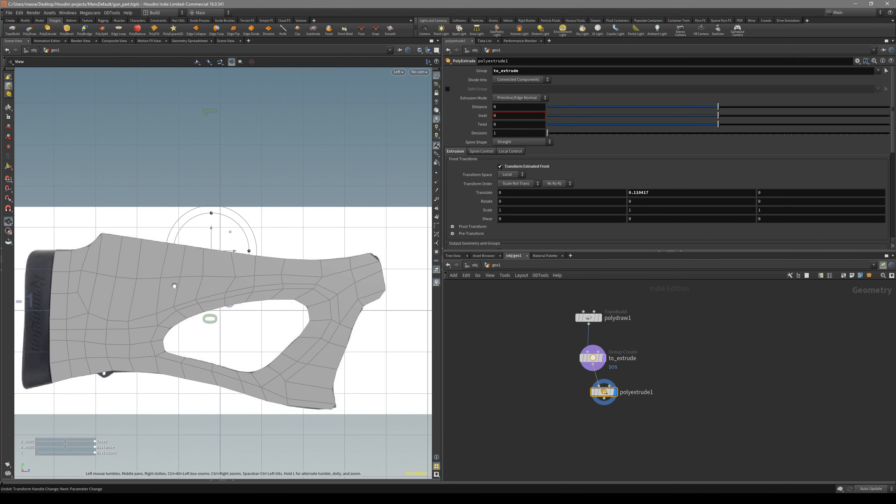
key(space+3)
key(space+1)
drag(179, 287, 316, 305)
Add a PolyBevel node after polyextrude1 and display it
middle_drag(624, 418, 583, 401)
click(562, 382)
click(584, 418)
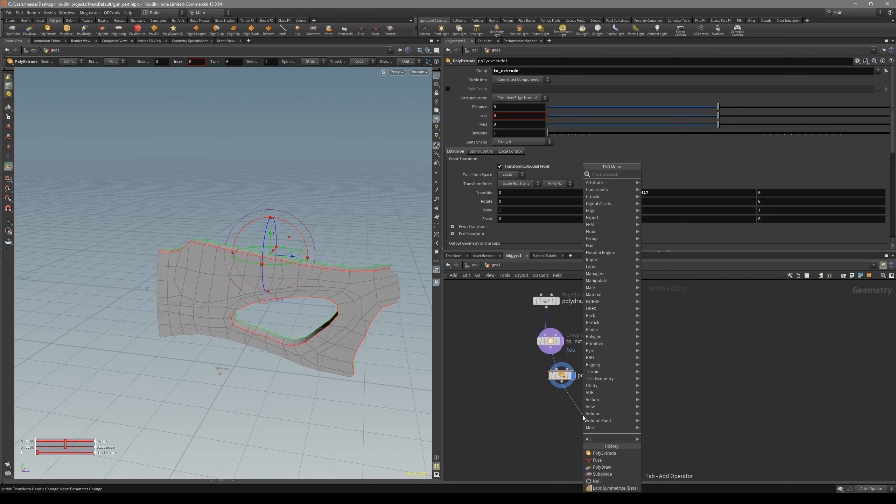
text(bevel)
key(Return)
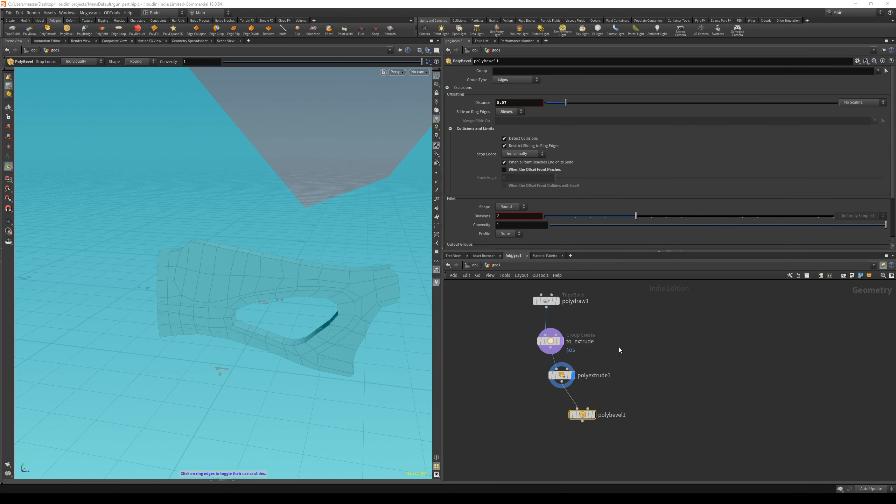
Limit the bevel to the to_extrude edge group with a distance of 0.311 and 5 divisions
click(875, 80)
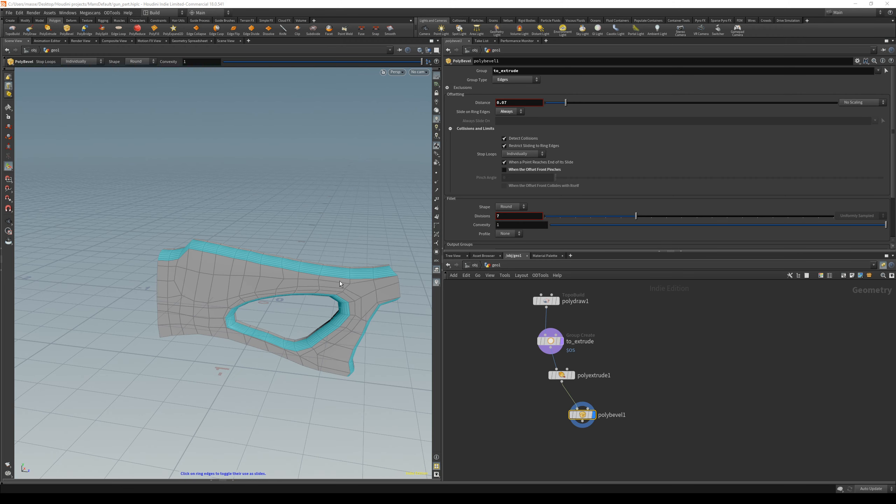
alt+drag(339, 281, 254, 284)
alt+right_drag(255, 285, 252, 260)
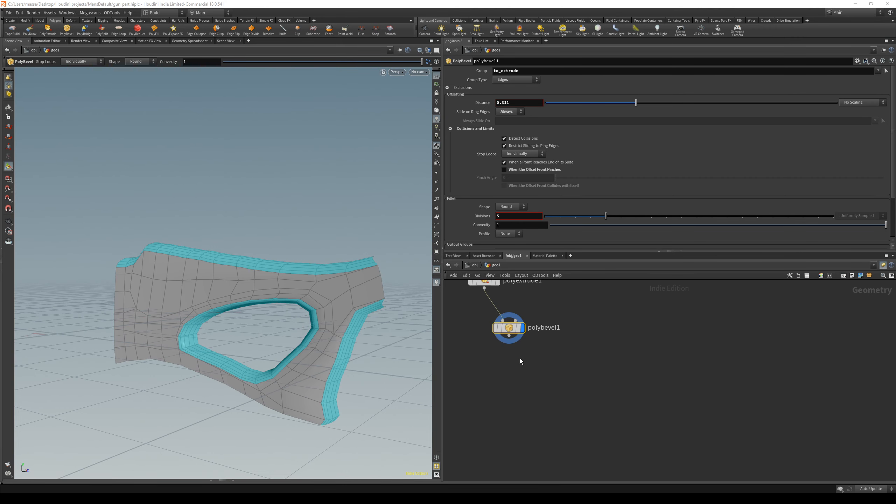
key(Return)
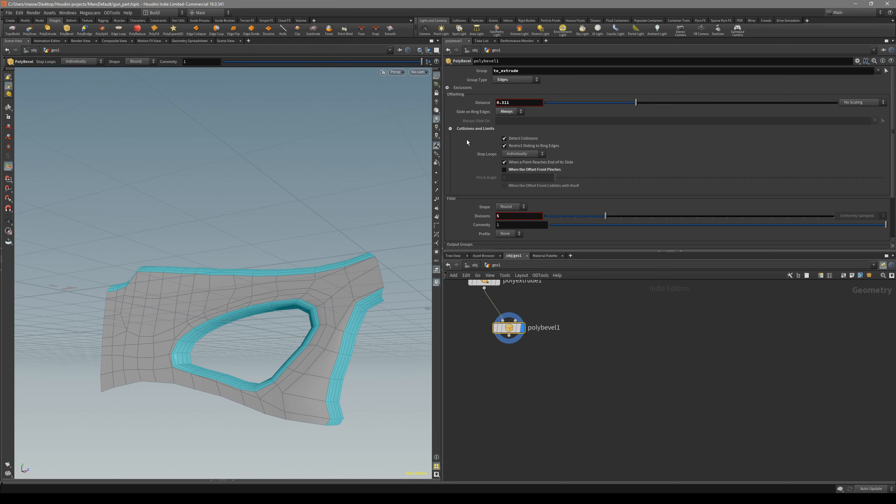
Set the bevel's Stop Loops option to Never and inspect the stock's upper edge
click(519, 154)
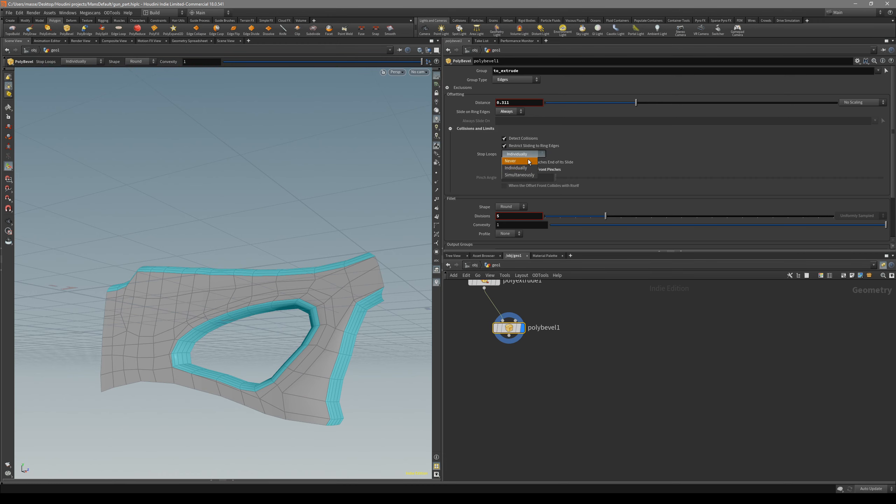
click(530, 162)
key(Escape)
drag(308, 287, 353, 232)
alt+right_drag(76, 227, 177, 244)
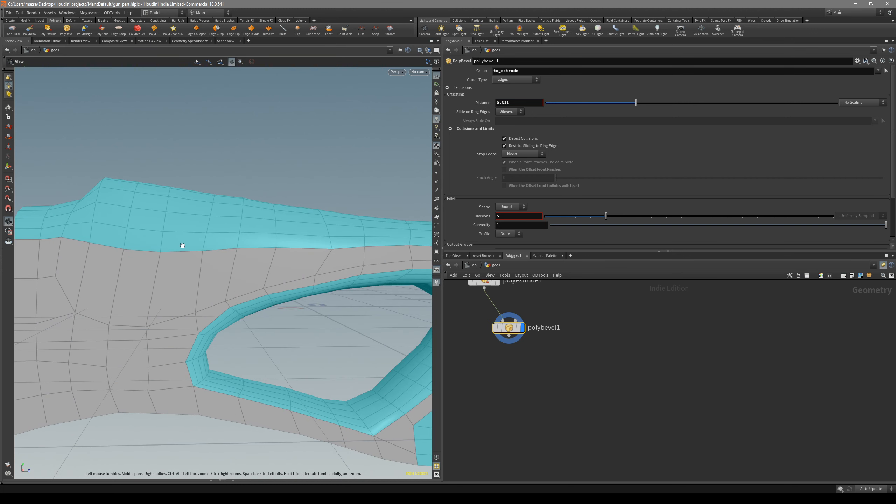
Tune the bevel distance to 0.354, comparing the rounded edges with and without wireframe shading
drag(636, 103, 581, 102)
alt+drag(136, 235, 236, 249)
drag(582, 102, 622, 116)
alt+drag(162, 253, 334, 275)
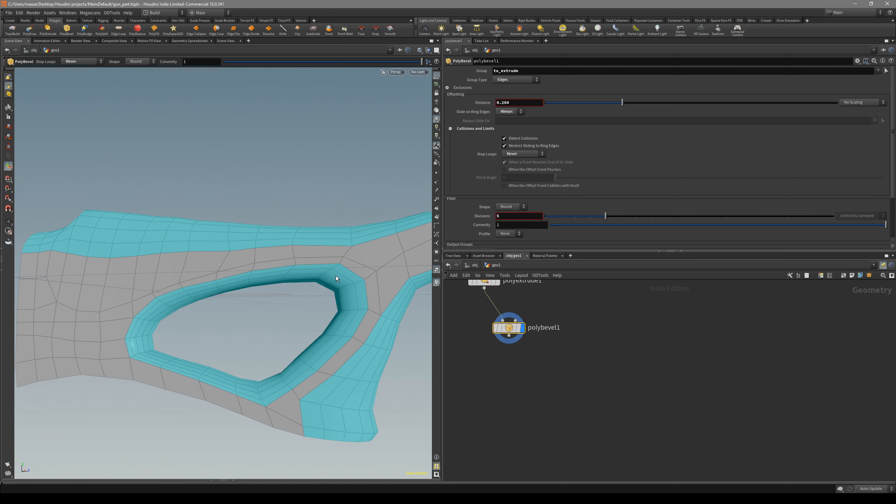
drag(622, 103, 591, 106)
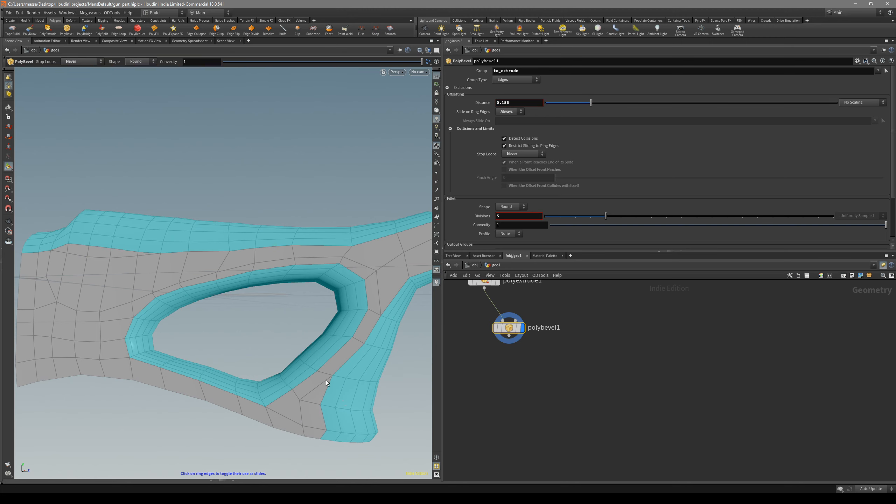
alt+middle_drag(321, 422, 307, 397)
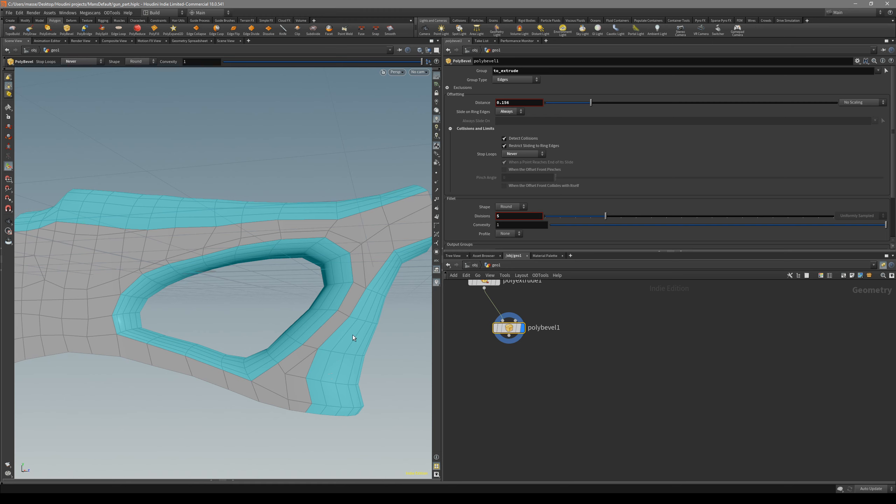
mouse_move(591, 103)
mouse_down()
mouse_move(611, 103)
mouse_move(581, 103)
mouse_move(602, 106)
mouse_up()
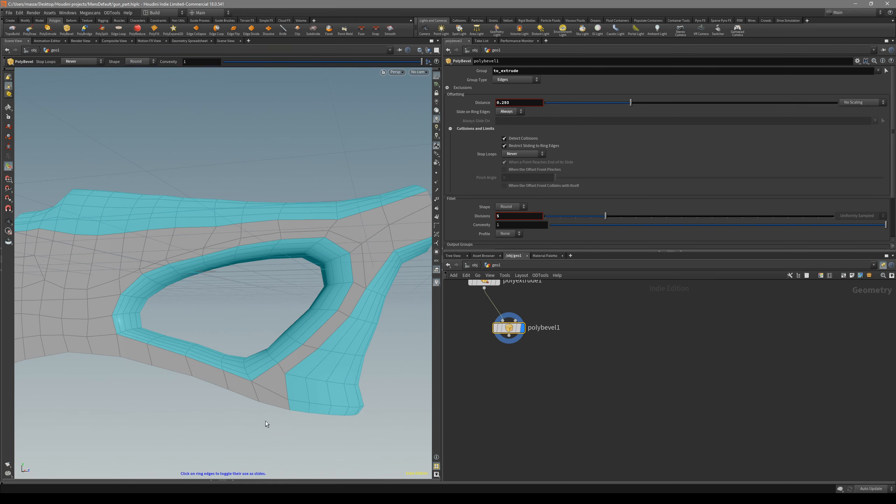
alt+drag(295, 386, 260, 393)
key(shift+w)
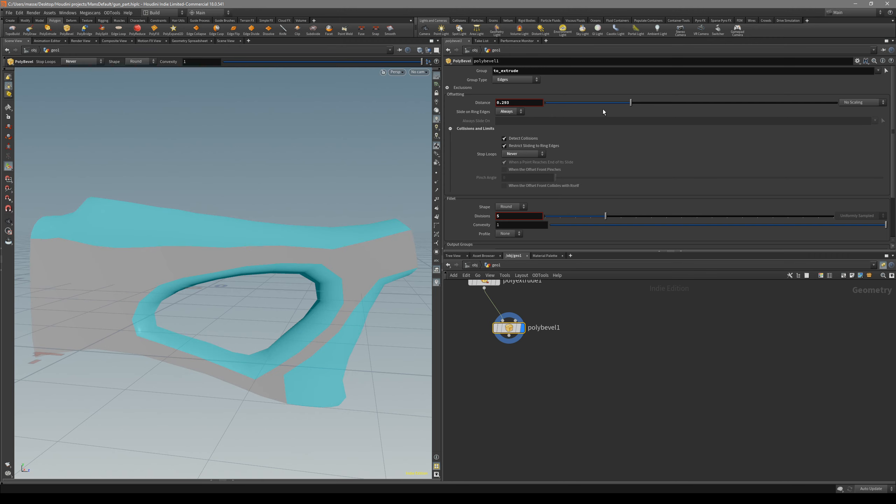
drag(598, 103, 648, 103)
key(shift+w)
alt+drag(220, 304, 244, 315)
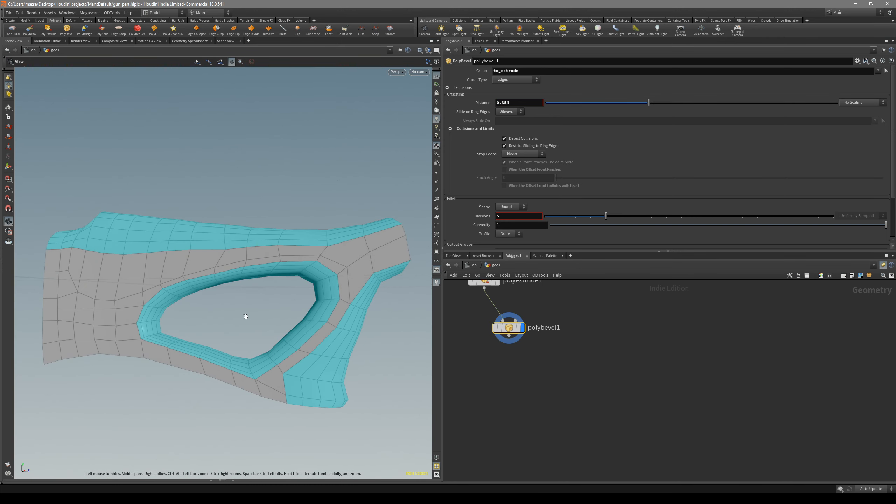
key(Return)
Add a Fuse node after polybevel1, display it, and place it close below the bevel node
drag(509, 336, 523, 374)
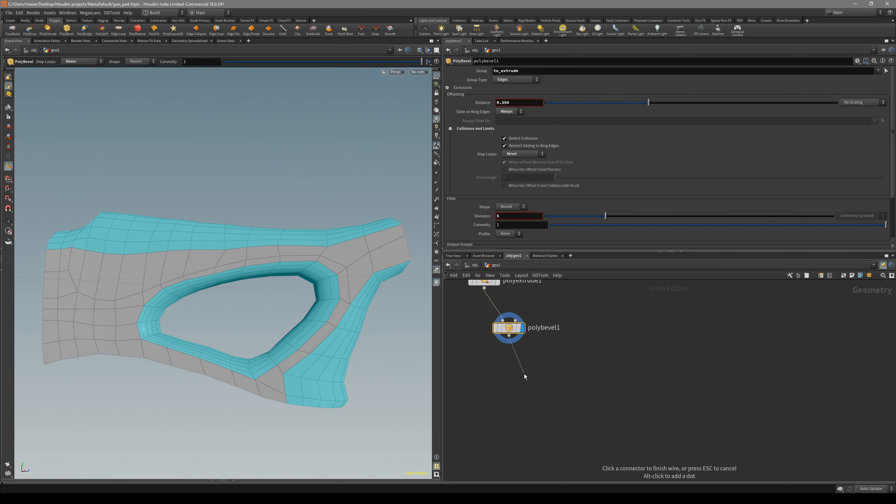
text(fuse)
key(Return)
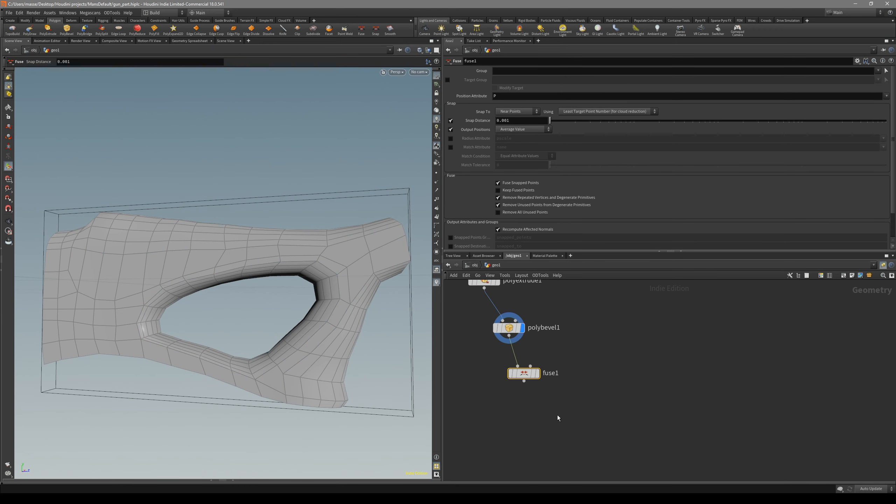
click(537, 373)
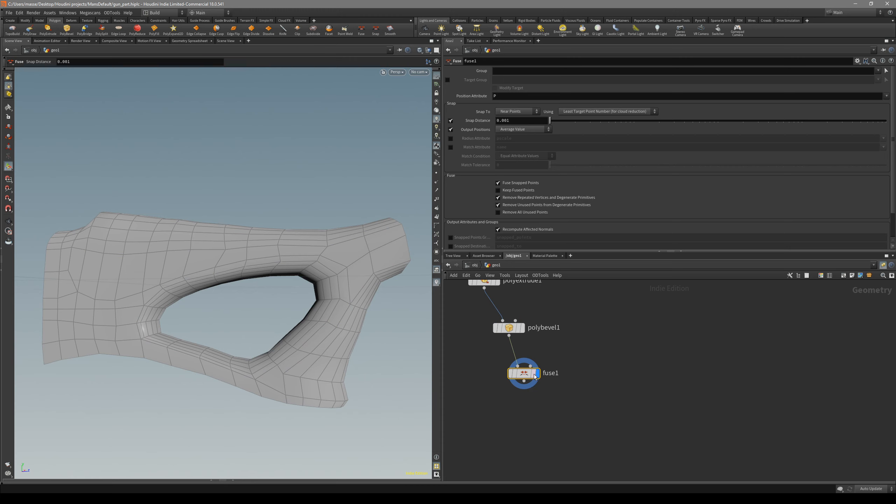
drag(527, 380, 535, 362)
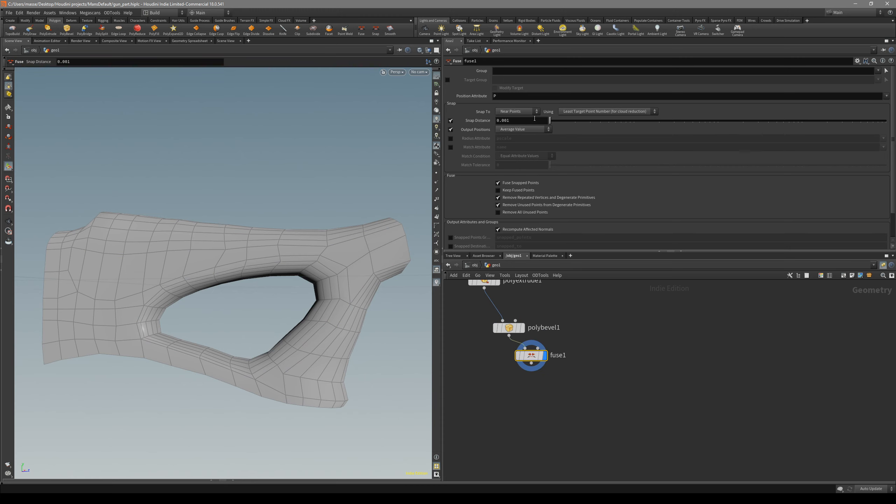
Add a Subdivide node after fuse1, display it, and compare the stock with and without wireframe
drag(395, 314, 417, 318)
drag(532, 364, 564, 409)
key(Tab)
text(subd)
key(Return)
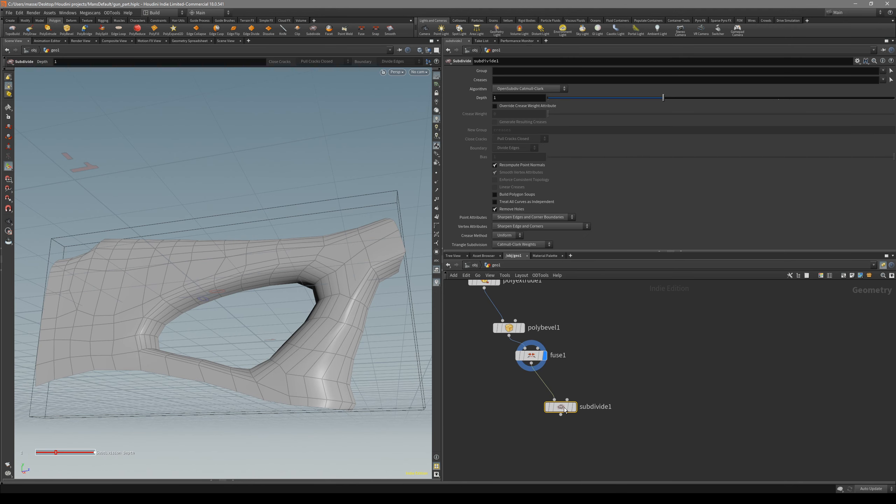
click(575, 407)
key(Escape)
key(shift+w)
key(shift+w)
key(shift+w)
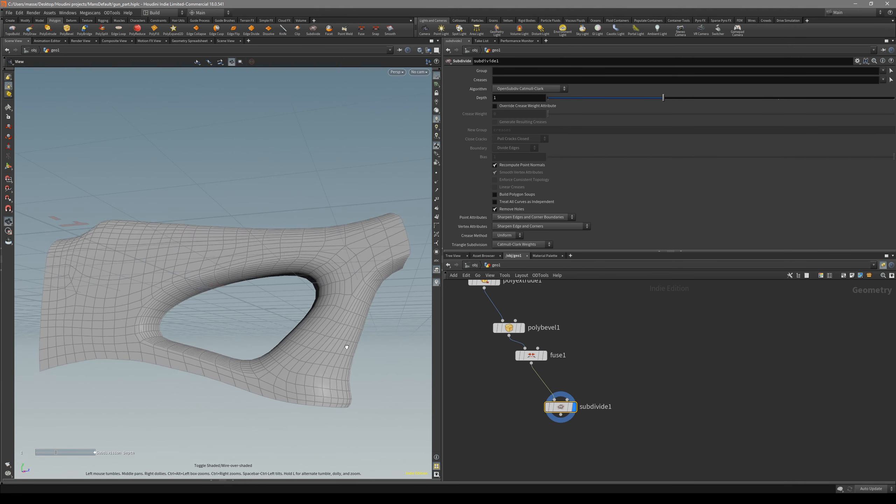
Set the subdivision depth to 2 and check the smoothed stock in shaded and wireframe display
drag(663, 98, 749, 99)
key(shift+w)
key(shift+w)
mouse_move(375, 281)
mouse_down()
mouse_move(332, 349)
mouse_move(305, 328)
mouse_move(318, 308)
mouse_move(294, 332)
mouse_move(271, 339)
mouse_move(258, 331)
mouse_up()
key(space+4)
key(space+1)
key(shift+w)
key(shift+w)
key(shift+w)
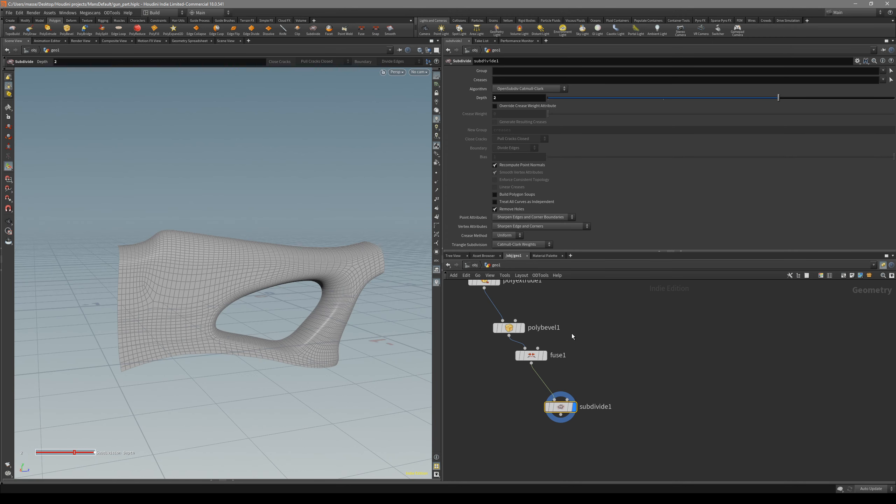
Display polybevel1 again and set its fillet divisions to 3
middle_drag(571, 333, 566, 345)
click(504, 340)
drag(605, 218, 576, 219)
click(517, 339)
scroll(344, 305, up, 5)
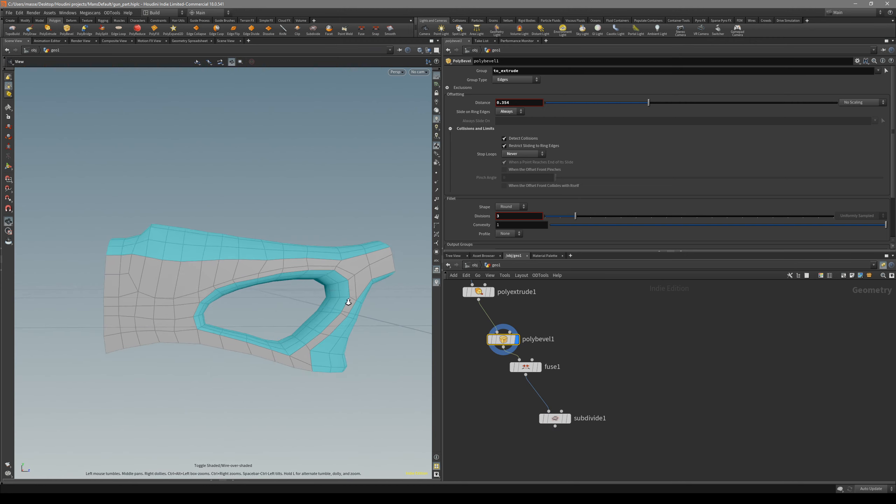
drag(569, 216, 578, 216)
Check the bevelled stock in shaded and wireframe display from the left and perspective views
key(shift+w)
drag(316, 272, 292, 282)
key(shift+w)
Examine the flatness of the stock's side edge-on in perspective, and review the subdivided mesh
key(shift+w)
key(shift+w)
key(space+4)
mouse_move(376, 365)
middle_down()
mouse_move(380, 330)
mouse_move(360, 368)
middle_up()
scroll(349, 375, down, 1)
key(space+1)
mouse_move(341, 374)
mouse_down()
mouse_move(336, 394)
mouse_move(393, 378)
mouse_move(368, 342)
mouse_move(378, 341)
mouse_up()
key(shift+w)
key(s)
key(Escape)
key(shift+w)
key(s)
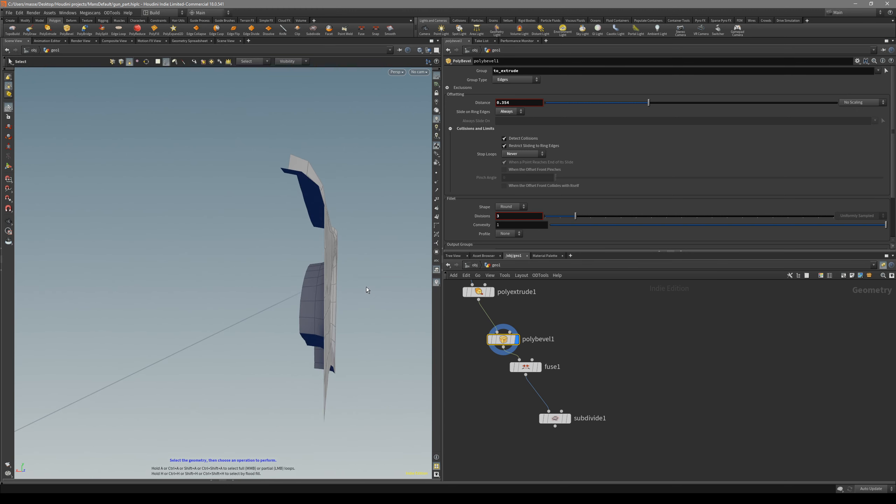
alt+drag(329, 236, 334, 233)
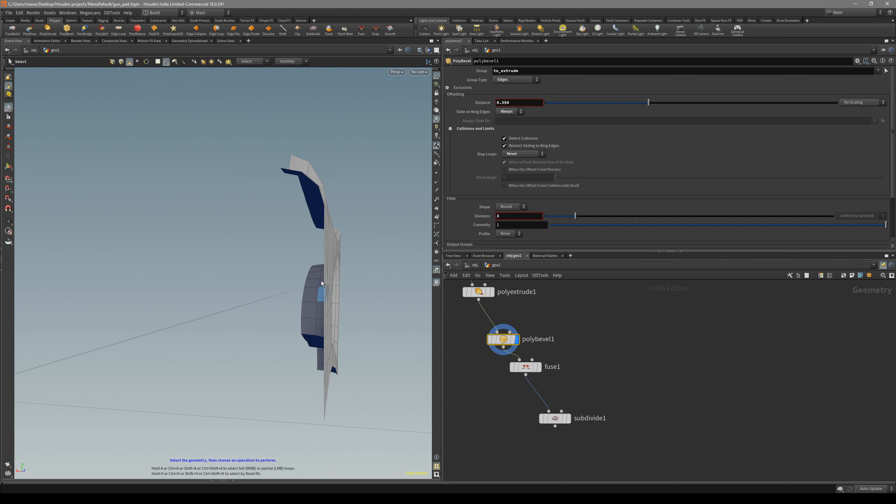
alt+drag(342, 353, 300, 298)
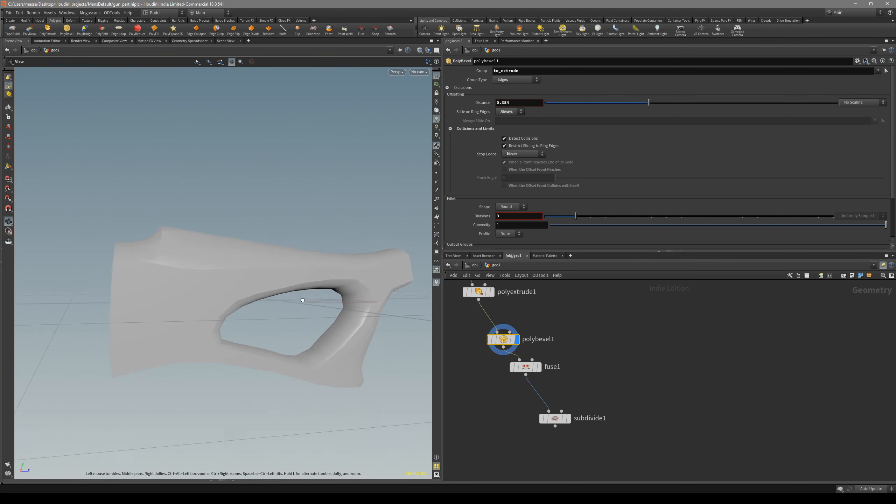
alt+drag(244, 279, 216, 261)
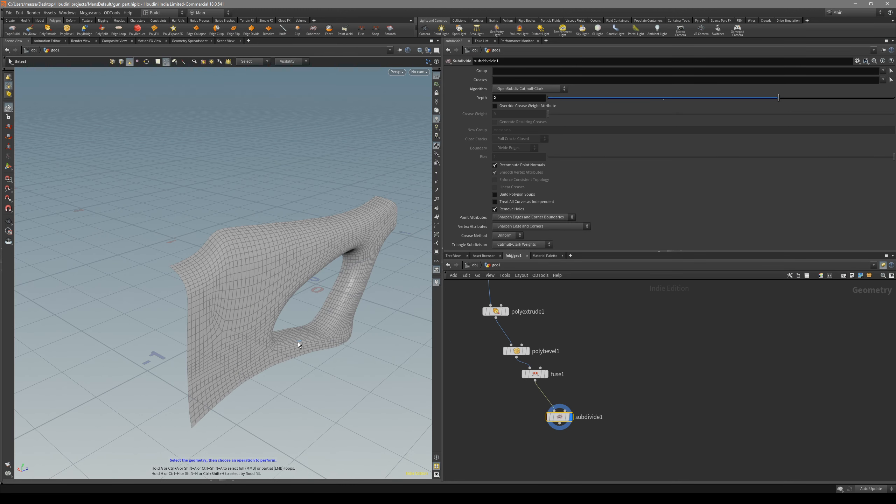
Spread the nodes apart to make room between polydraw1 and to_extrude, and display polydraw1
middle_drag(498, 277, 580, 432)
drag(582, 429, 518, 389)
key(r)
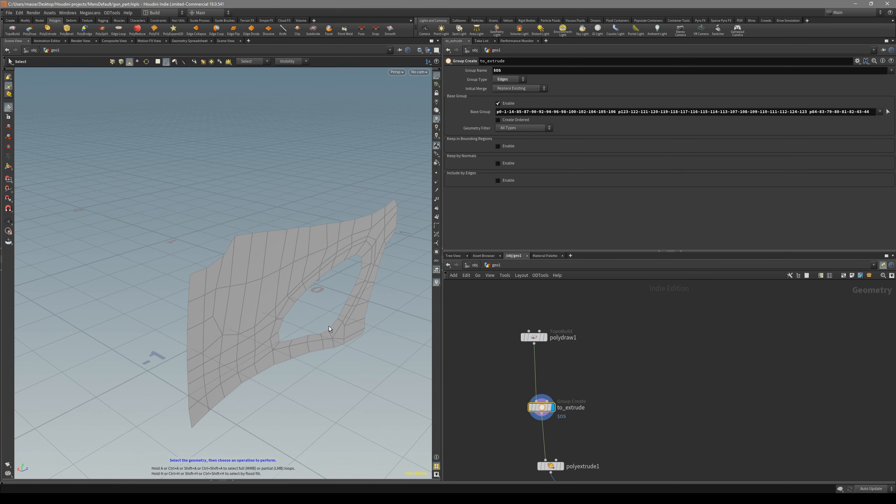
middle_drag(578, 443, 579, 407)
drag(578, 408, 533, 435)
key(r)
drag(516, 290, 516, 289)
key(r)
middle_drag(571, 331, 580, 374)
drag(545, 344, 534, 306)
click(542, 340)
Insert a Bend node between polydraw1 and to_extrude and display it
key(Tab)
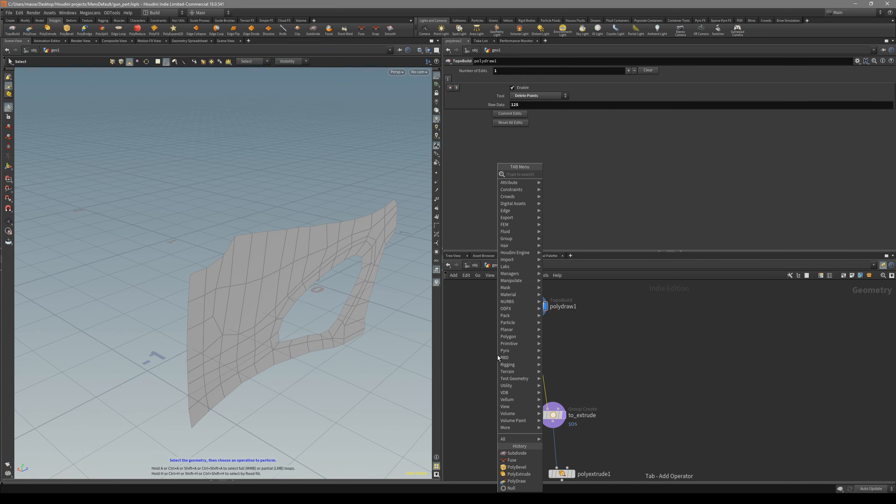
text(fuse)
key(Return)
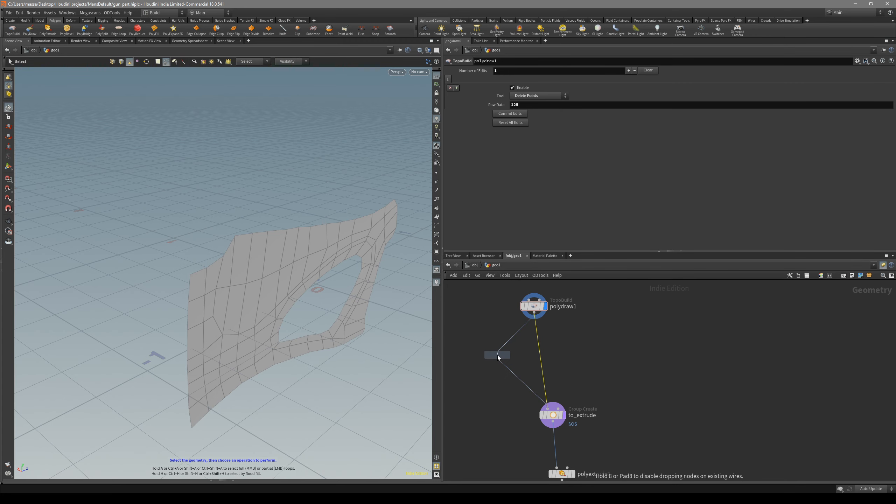
click(570, 345)
key(r)
Fit the bend's capture region to the stock mesh and try reversing the region's direction
key(Escape)
middle_drag(339, 297, 331, 289)
key(shift+w)
key(shift+w)
key(Return)
alt+drag(331, 289, 318, 295)
alt+middle_drag(318, 295, 271, 289)
key(n)
key(m)
key(m)
key(m)
key(m)
key(m)
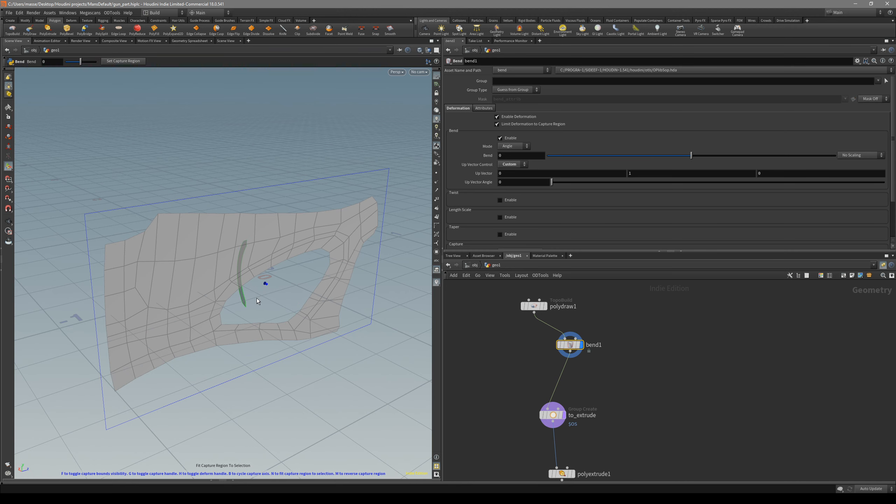
alt+drag(265, 307, 276, 300)
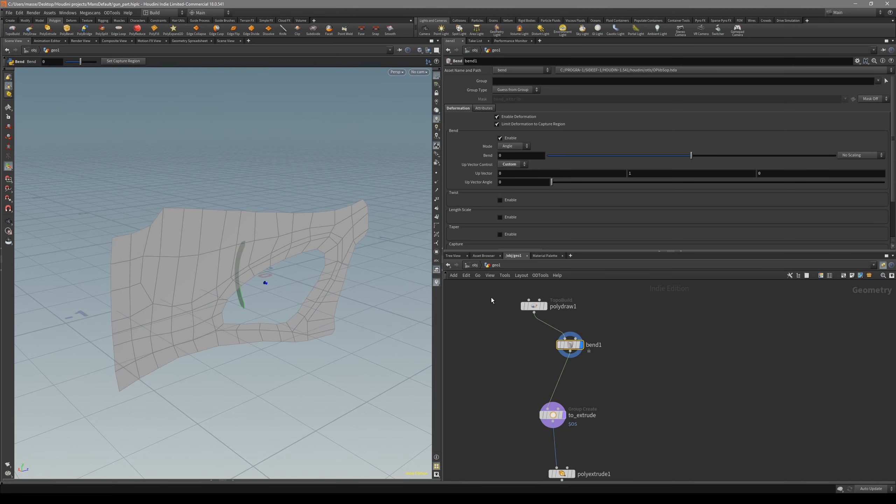
Cycle the bend's capture axis until it runs vertically through the stock with up vector 1, 0, 0
mouse_move(340, 291)
alt+drag(339, 228, 293, 248)
key(b)
key(b)
key(b)
key(b)
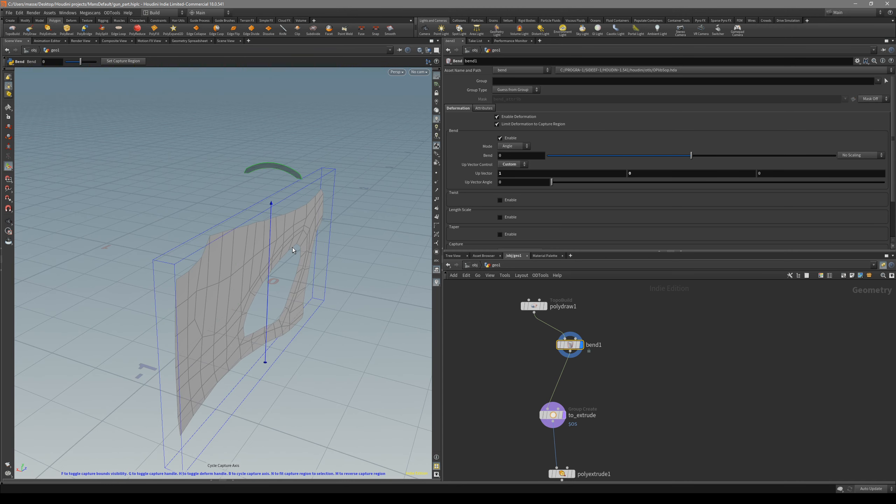
key(b)
key(b)
key(b)
Bend the stock by 15 in the front view and check its curvature in perspective
drag(285, 172, 256, 176)
key(space+3)
scroll(276, 196, down, 1)
mouse_move(303, 135)
mouse_down()
mouse_move(294, 135)
mouse_move(304, 140)
mouse_up()
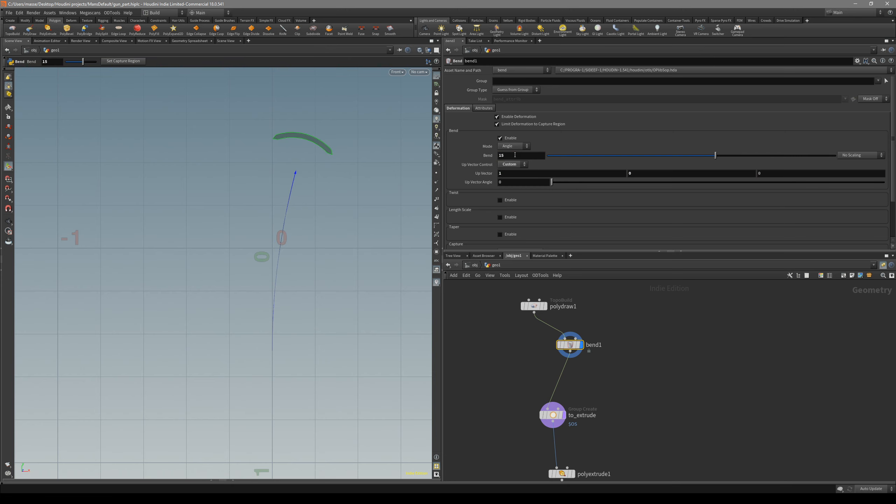
key(space+1)
mouse_move(349, 210)
mouse_down()
mouse_move(350, 203)
mouse_move(352, 214)
mouse_move(294, 243)
mouse_move(188, 244)
mouse_move(221, 208)
mouse_move(211, 206)
mouse_move(307, 214)
mouse_up()
key(shift+w)
key(space+4)
key(space+1)
drag(274, 245, 307, 258)
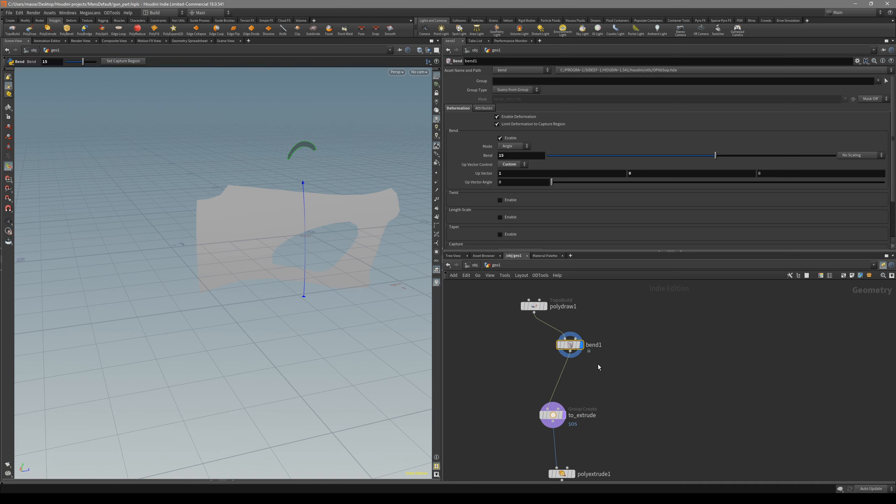
Insert a Transform node between bend1 and to_extrude and display it
key(Tab)
text(trans)
key(Return)
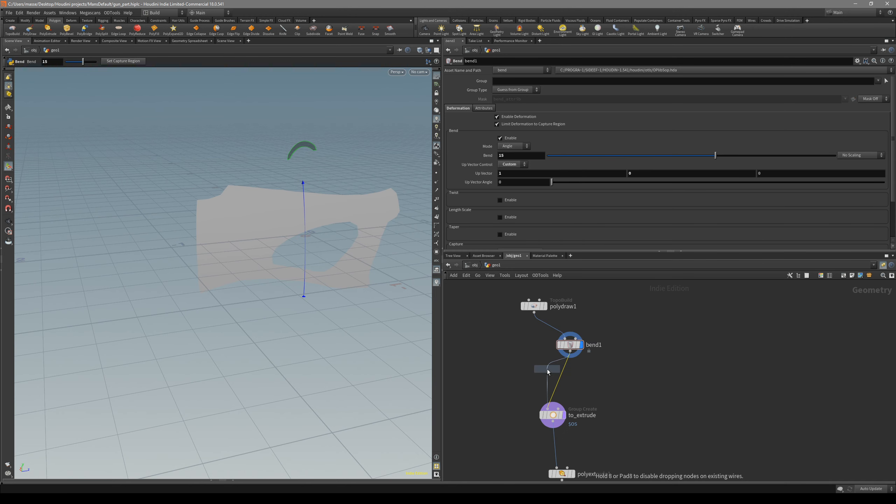
click(524, 371)
click(535, 371)
Rotate the bent stock about 9.1 degrees around the Z axis with the Transform node
drag(335, 229, 382, 226)
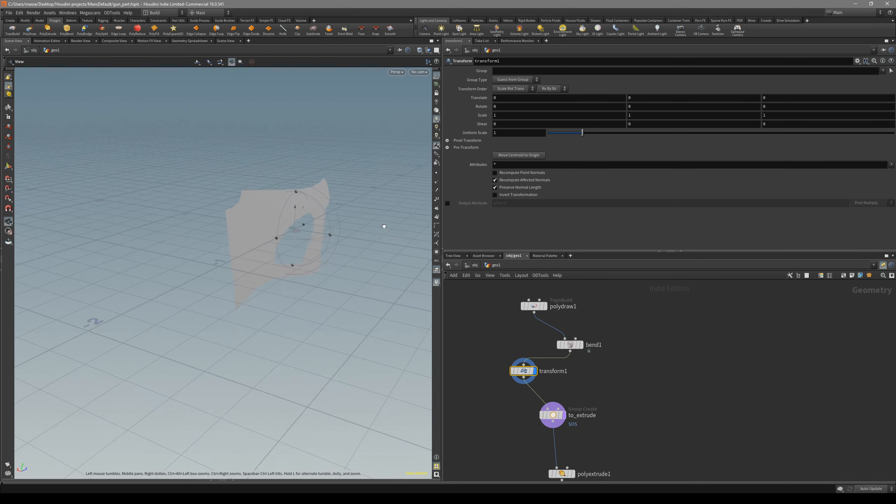
key(Return)
drag(312, 198, 321, 206)
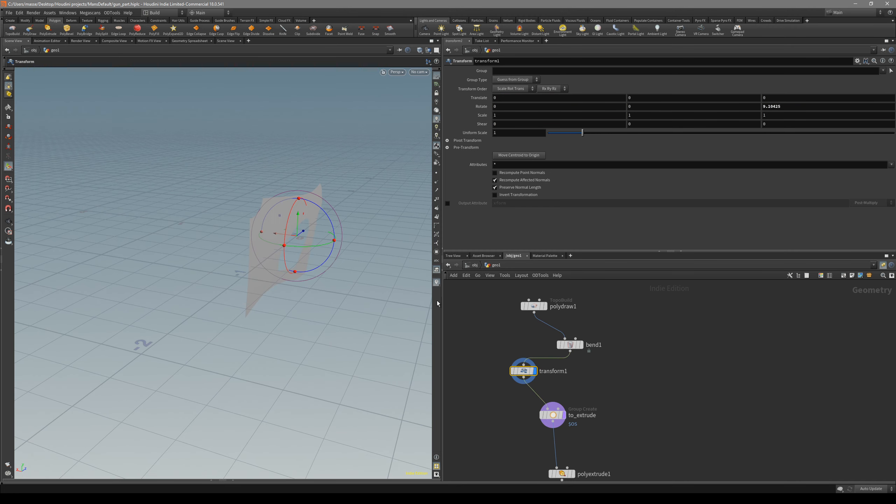
Set bend1's bend amount to 20, tidying the polydraw1 node's placement above it
click(571, 345)
drag(598, 315, 537, 298)
drag(535, 306, 530, 295)
click(604, 331)
click(582, 345)
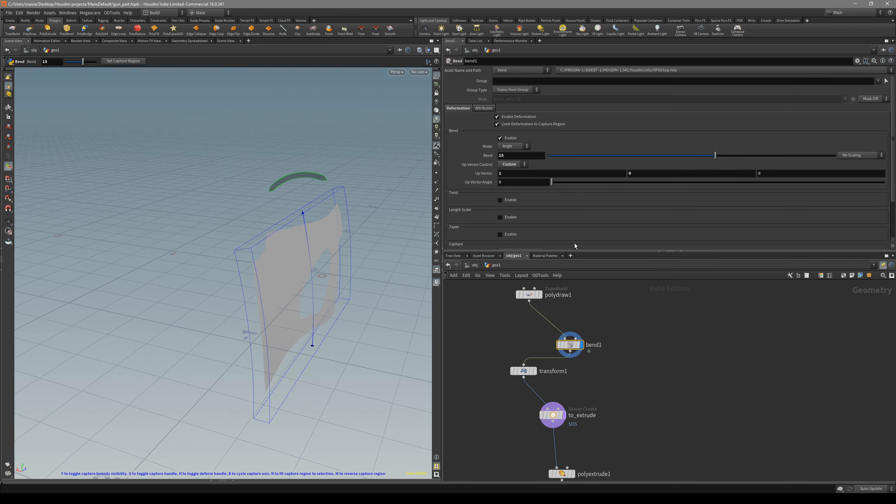
text(20)
key(Return)
Set transform1's rotation around the Z axis to 10 degrees
click(523, 371)
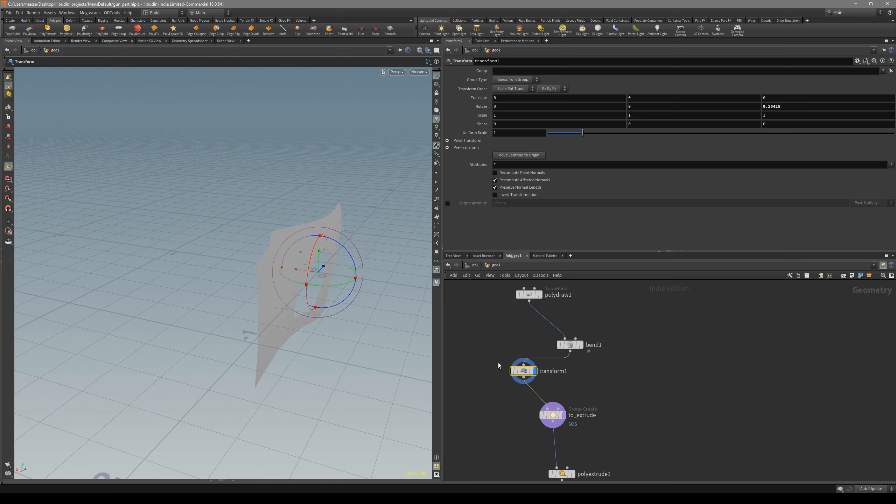
drag(347, 250, 334, 243)
text(10)
key(Return)
alt+drag(393, 320, 357, 315)
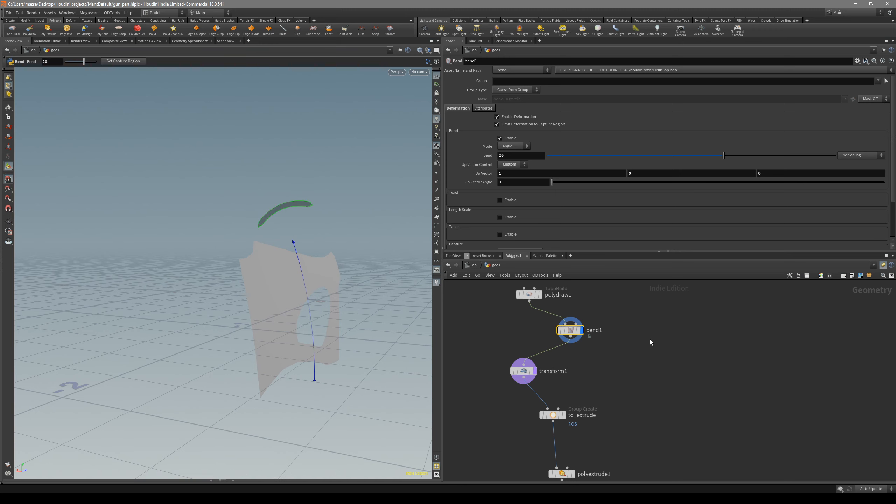
Drive transform1's Z rotation from half of bend1's bend amount with the expression ch("../bend1/bend") /2
middle_drag(575, 348, 585, 354)
drag(610, 356, 572, 329)
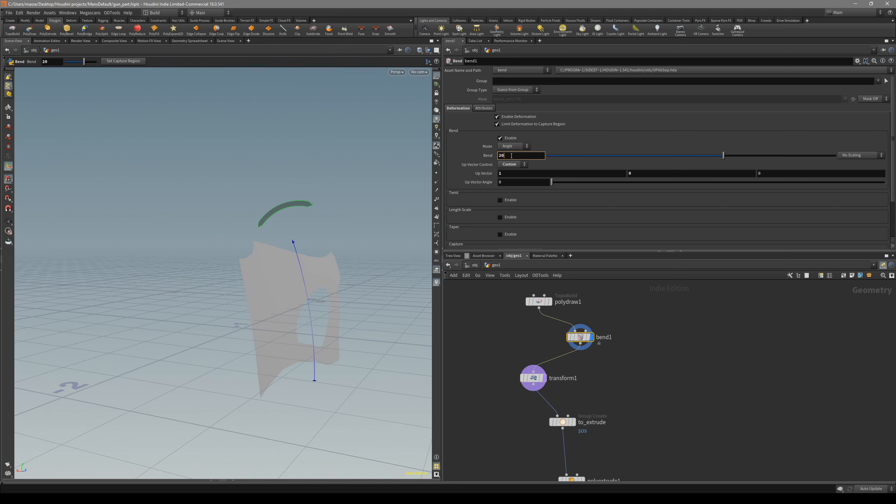
drag(560, 383, 540, 388)
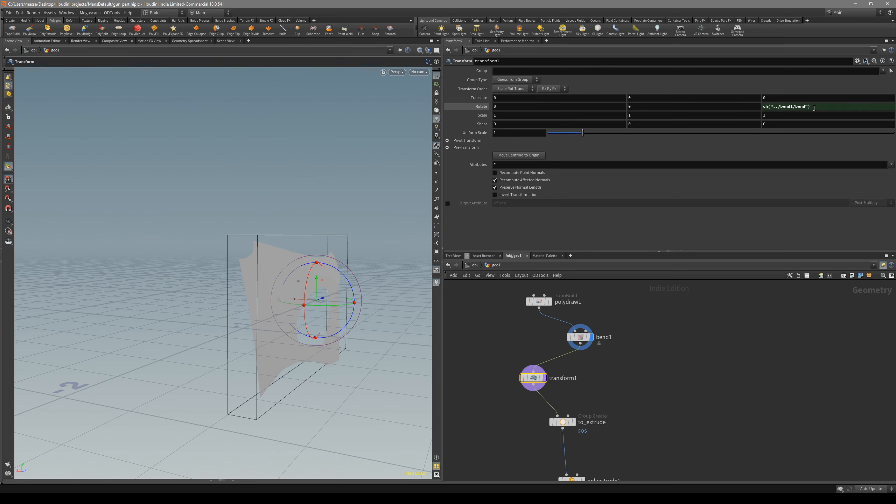
text(/2)
key(Return)
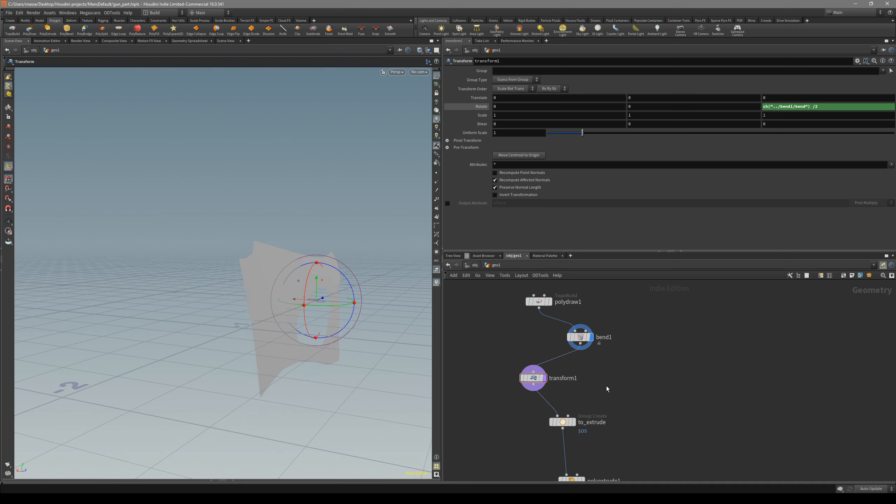
Display transform1 in the front view, vary bend1's bend amount to test the linked rotation, and restore it to 20
click(545, 378)
key(space+3)
right_drag(236, 300, 254, 257)
middle_drag(254, 257, 262, 260)
scroll(598, 362, up, 2)
click(577, 332)
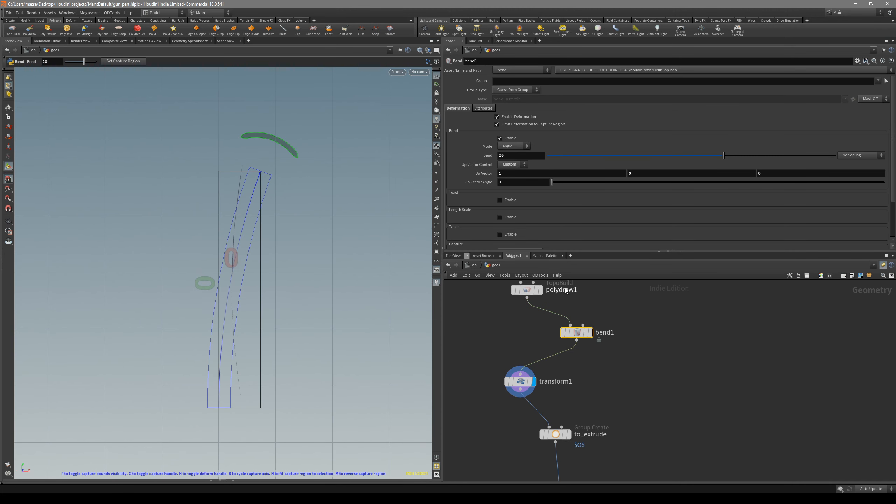
drag(721, 158, 691, 160)
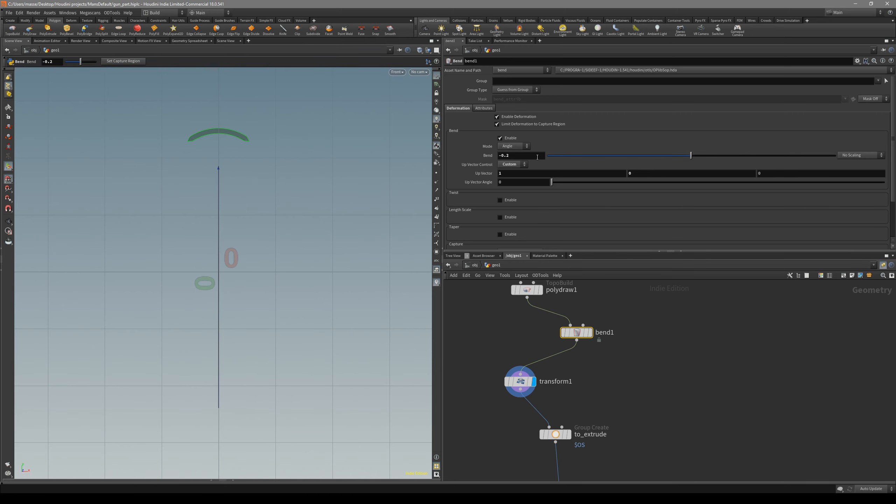
key(Return)
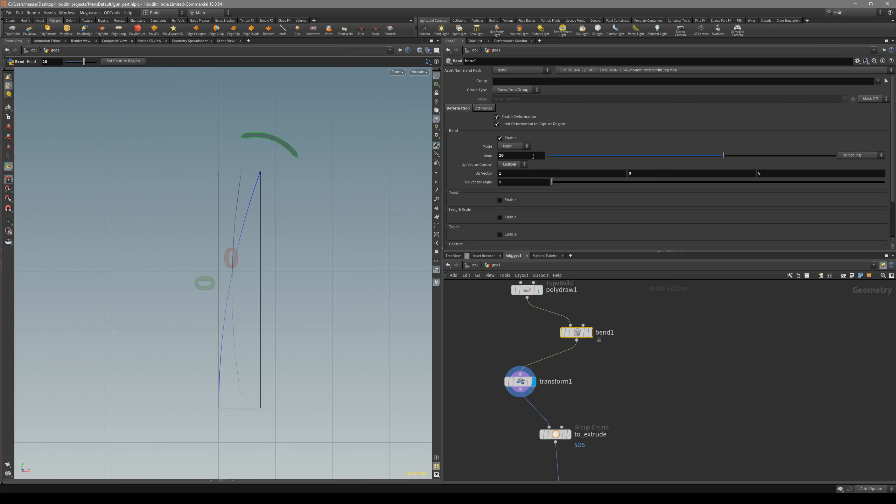
Check the linked bend and rotation in the perspective view by varying the bend amount again
key(space+1)
key(shift+w)
mouse_move(314, 215)
mouse_down()
mouse_move(319, 244)
mouse_move(251, 255)
mouse_move(268, 225)
mouse_move(239, 252)
mouse_move(334, 235)
mouse_up()
key(shift+w)
key(shift+w)
key(shift+w)
key(Return)
drag(713, 155, 689, 158)
key(Return)
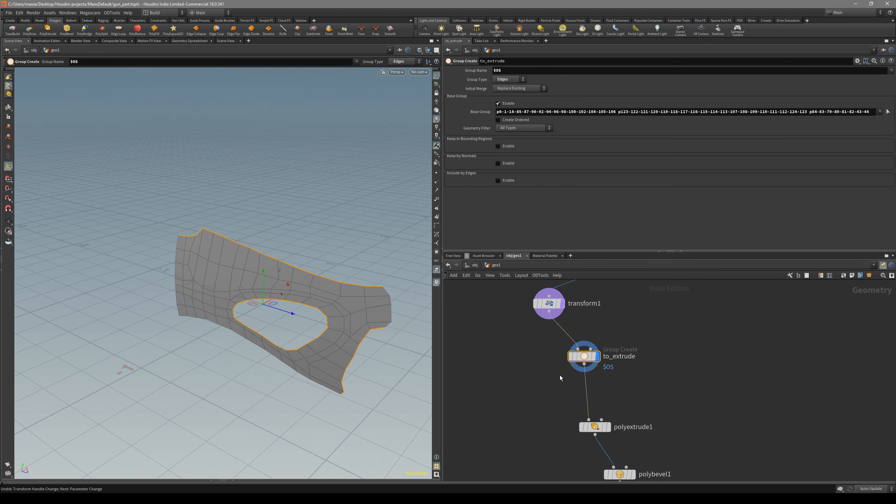
Display polyextrude1 and reset its extruded front's translation to 0, 0, 0
click(597, 430)
click(609, 427)
mouse_move(322, 274)
alt+mouse_down()
mouse_move(277, 230)
mouse_move(343, 273)
mouse_move(243, 240)
mouse_move(329, 285)
alt+mouse_up()
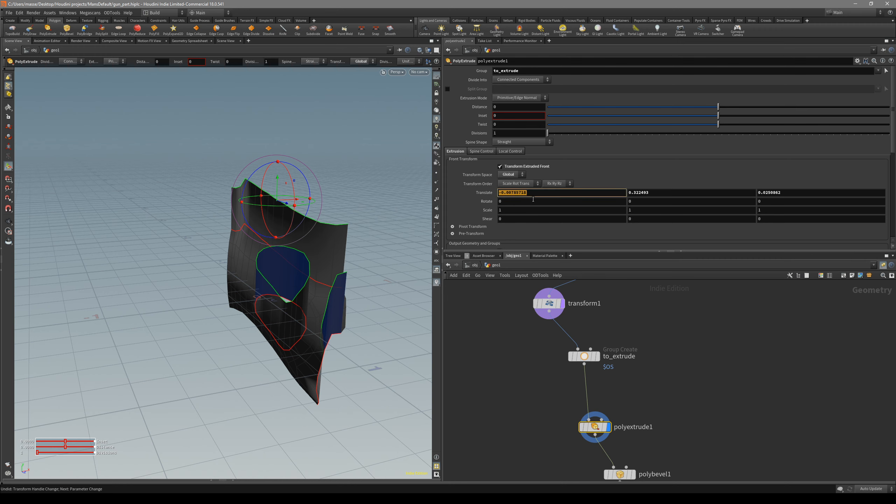
click(665, 191)
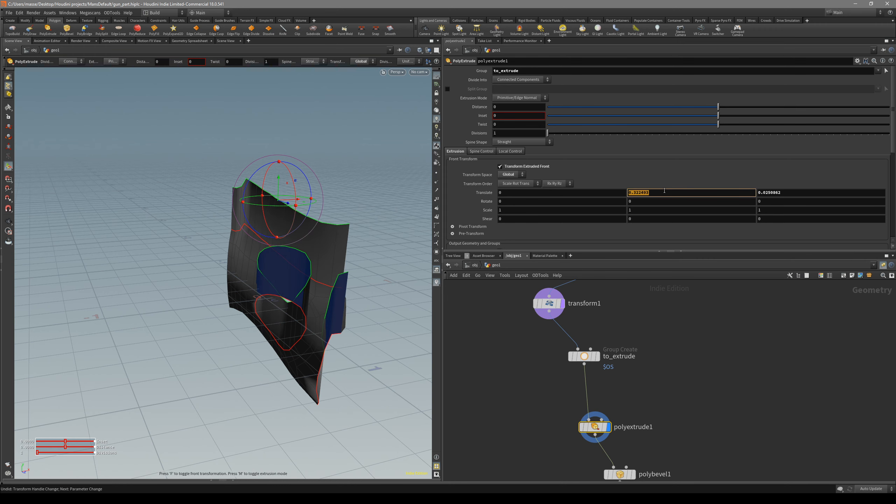
click(799, 192)
text(0)
key(Return)
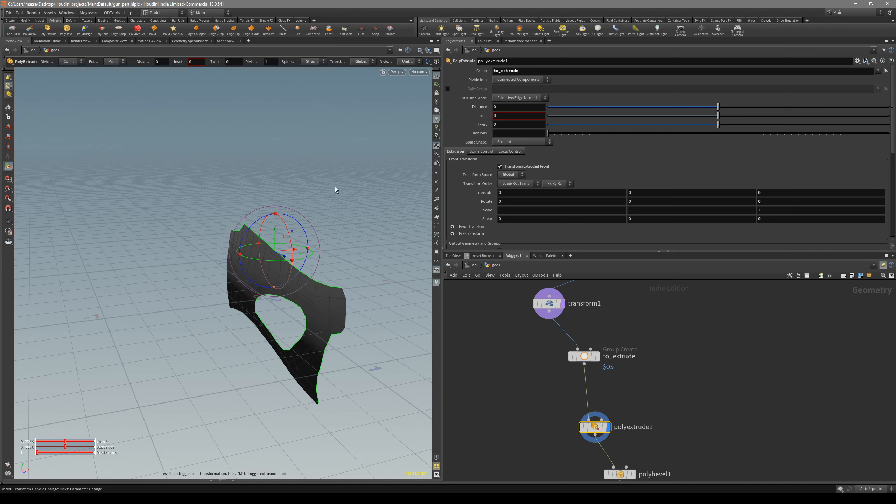
Extrude the border edges about 0.126 along X in the front view
drag(286, 253, 306, 258)
key(space+4)
key(space+3)
drag(291, 200, 286, 199)
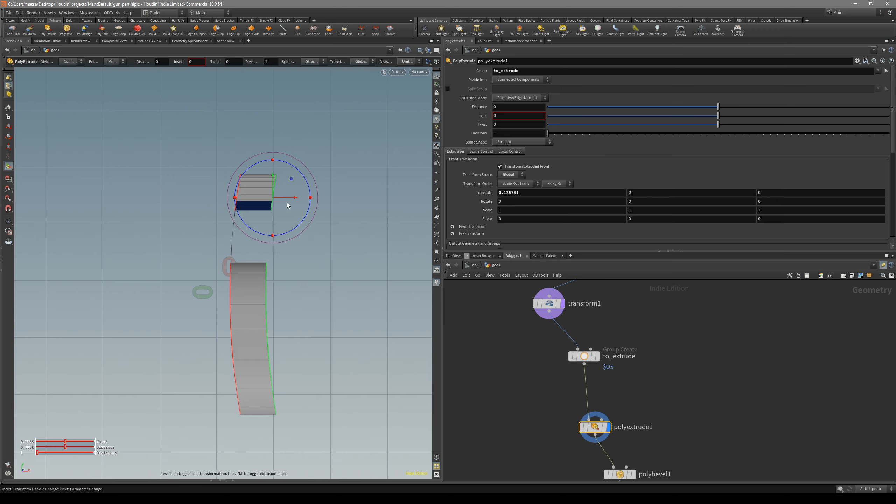
drag(289, 199, 291, 200)
Flatten the extruded front with an X scale of 0 and push it slightly farther out along X
middle_drag(503, 211, 494, 211)
click(523, 212)
key(Return)
drag(515, 210, 476, 210)
text(0)
key(Return)
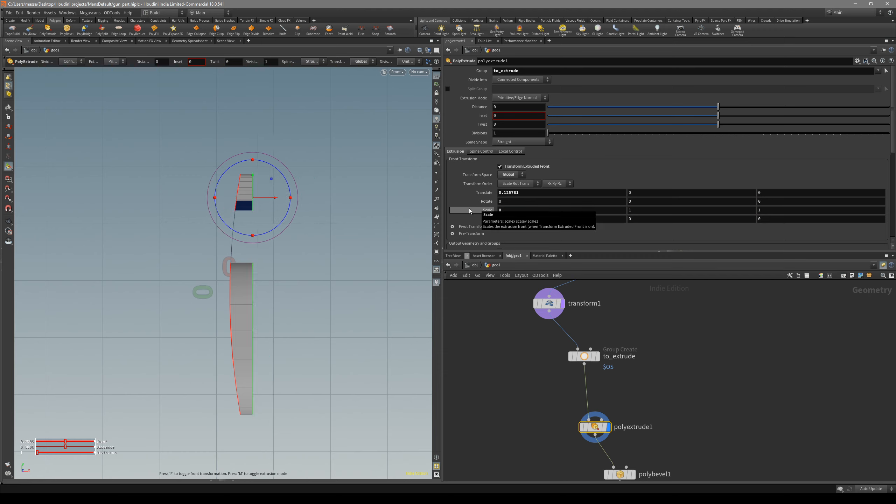
drag(265, 198, 282, 169)
Review the shell in perspective by displaying polybevel1, fuse1 and subdivide1 in turn
key(space+1)
key(shift+w)
key(shift+w)
middle_drag(658, 456, 659, 408)
click(635, 427)
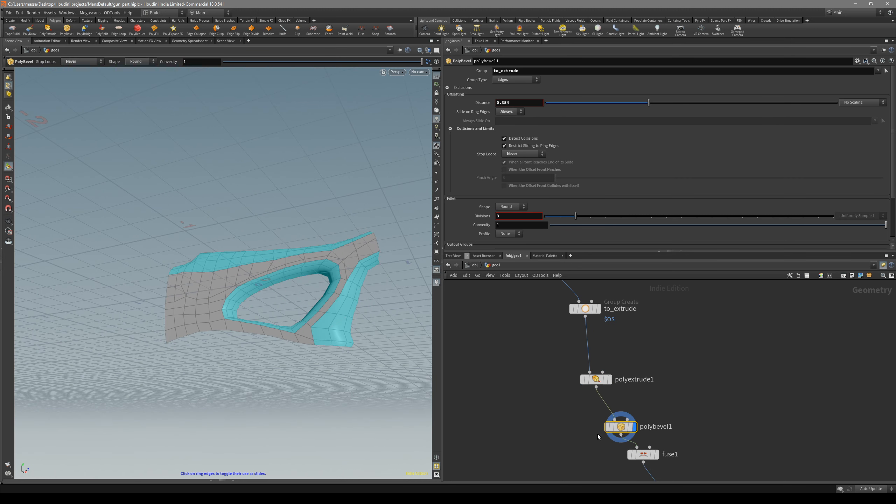
middle_drag(676, 439, 666, 401)
click(647, 416)
click(677, 467)
Examine the subdivided shell's smoothness and open side in the perspective and top views
key(shift+w)
drag(339, 268, 311, 245)
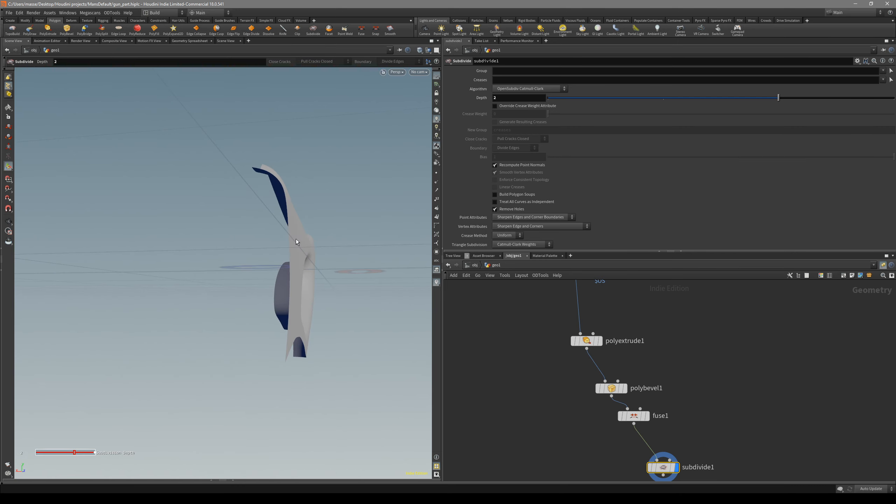
drag(287, 342, 290, 277)
mouse_move(303, 312)
mouse_down()
mouse_move(277, 280)
mouse_move(305, 253)
mouse_move(334, 256)
mouse_move(326, 262)
mouse_up()
key(shift+w)
key(shift+w)
key(shift+w)
key(space+2)
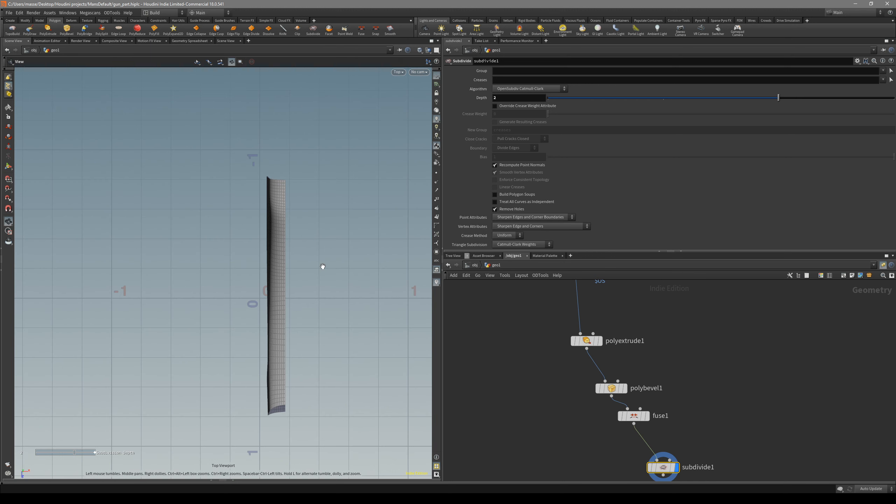
middle_drag(285, 288, 285, 271)
Display fuse1 and space out polybevel1 and fuse1 to make room before subdivide1
middle_drag(678, 442, 657, 333)
scroll(655, 335, down, 1)
scroll(654, 336, up, 2)
drag(647, 365, 644, 441)
middle_drag(657, 334, 647, 391)
click(611, 355)
drag(594, 353, 541, 387)
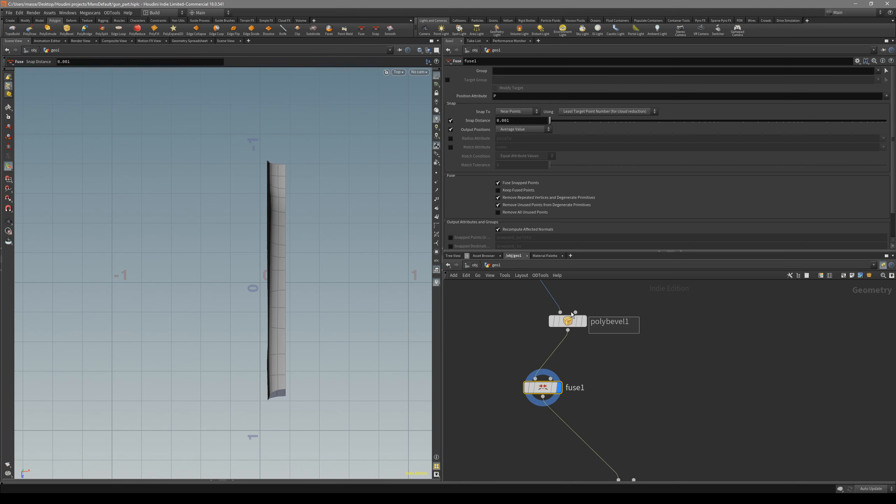
click(568, 321)
drag(569, 321, 508, 302)
click(536, 388)
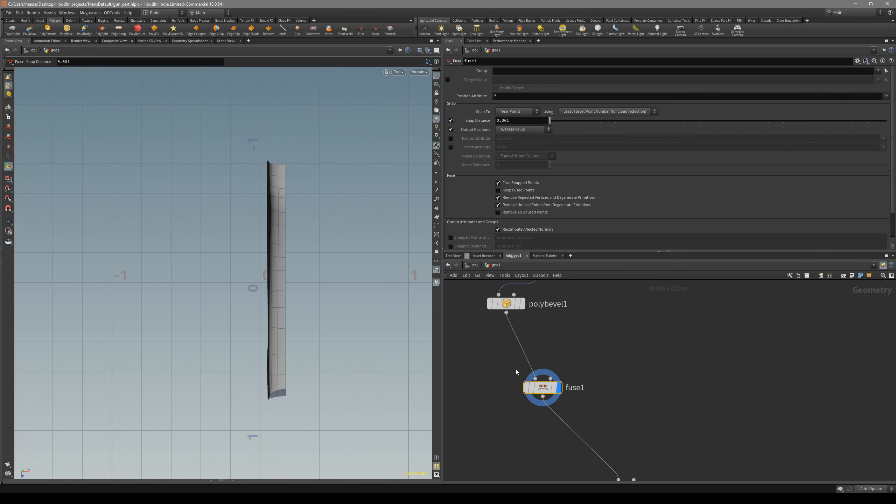
drag(543, 390, 537, 372)
Insert a Match Size node between fuse1 and subdivide1 and display it
middle_drag(590, 397, 596, 373)
key(Tab)
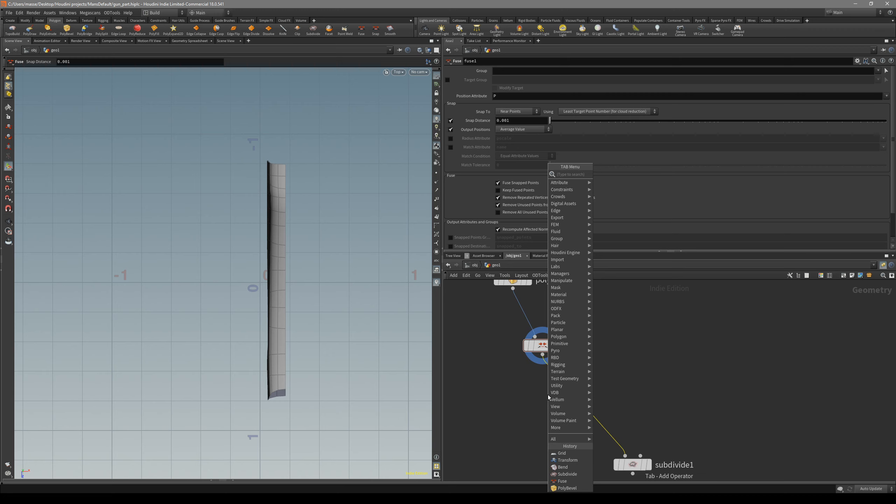
text(match)
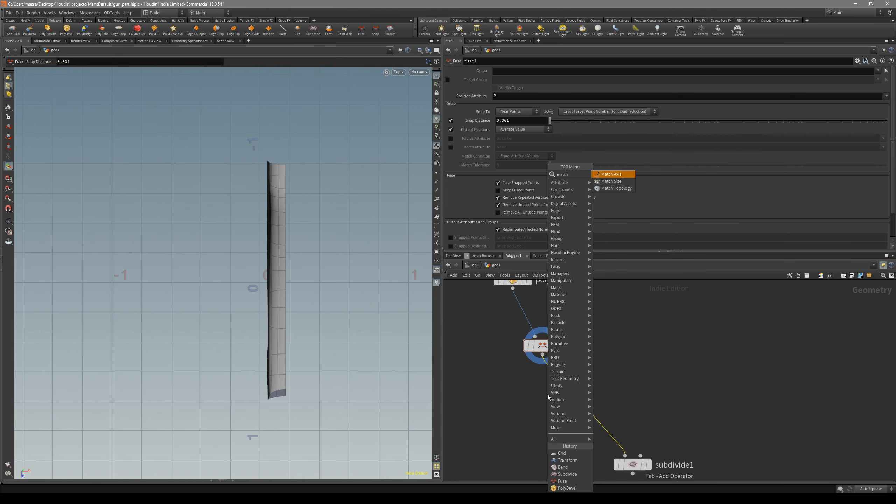
key(Down)
key(Return)
click(562, 388)
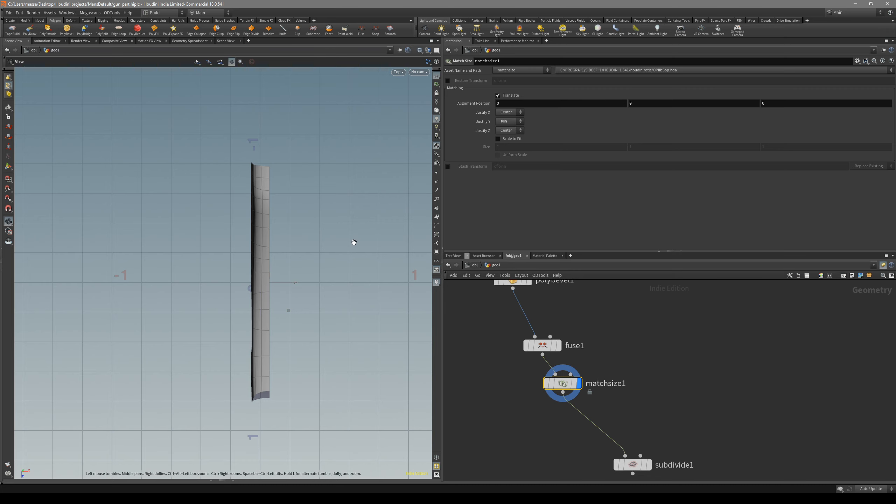
Set the Match Size node's Justify X to Max and check the shell's alignment to the origin from above
alt+middle_drag(354, 242, 358, 246)
click(511, 141)
alt+middle_drag(237, 288, 227, 250)
alt+right_drag(226, 250, 296, 255)
alt+middle_drag(294, 256, 279, 285)
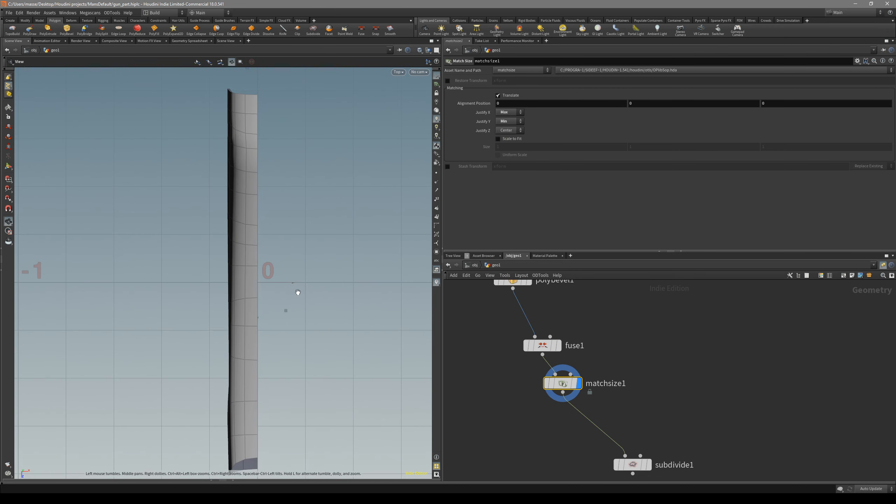
right_drag(298, 294, 266, 294)
middle_drag(266, 294, 276, 310)
key(space+1)
drag(270, 298, 186, 311)
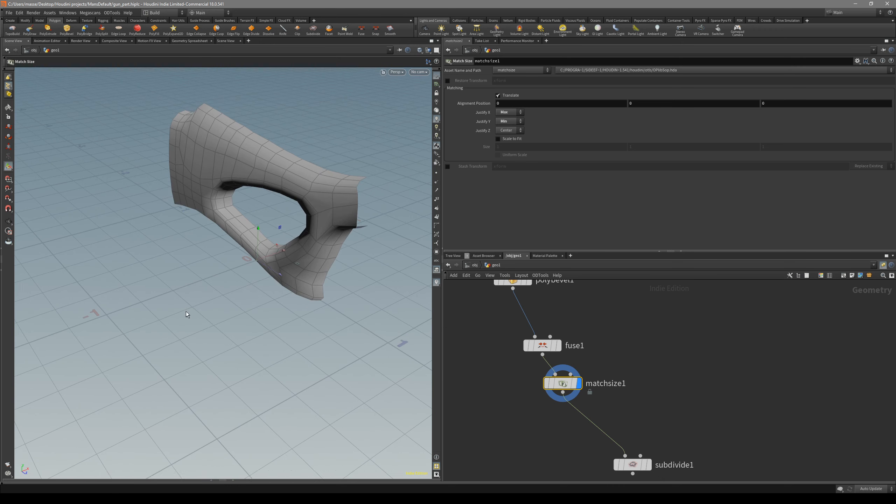
key(space+2)
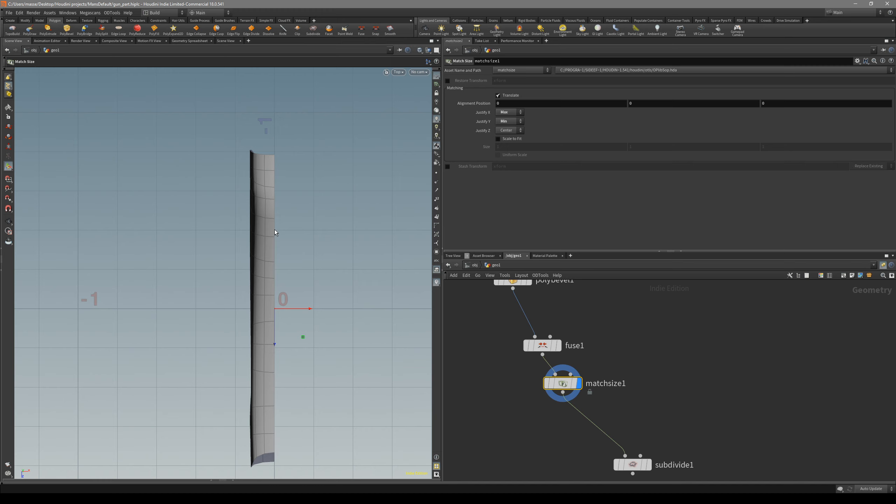
alt+middle_drag(294, 339, 286, 313)
Insert a Labs Symmetrize node between matchsize1 and subdivide1 and display it
middle_drag(600, 407, 600, 385)
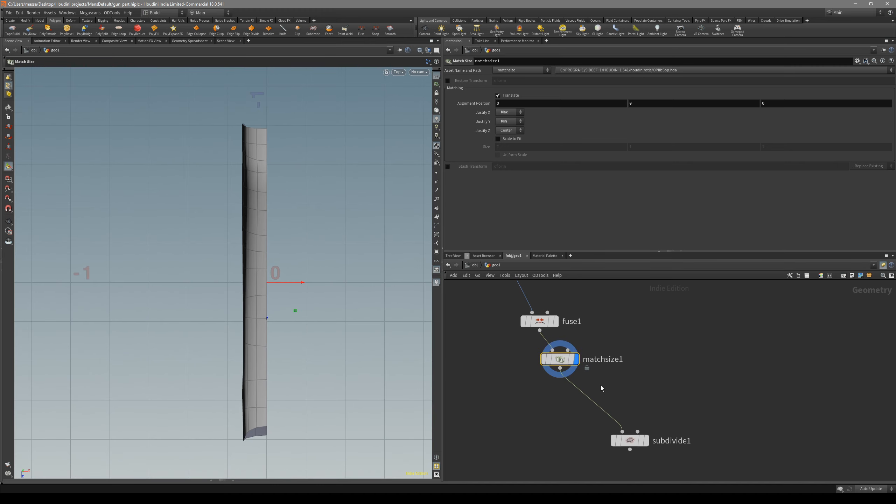
key(Tab)
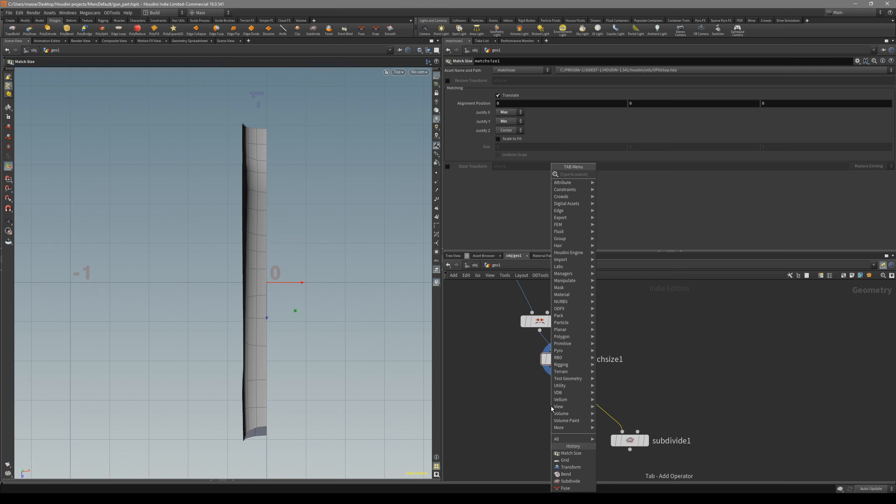
click(632, 174)
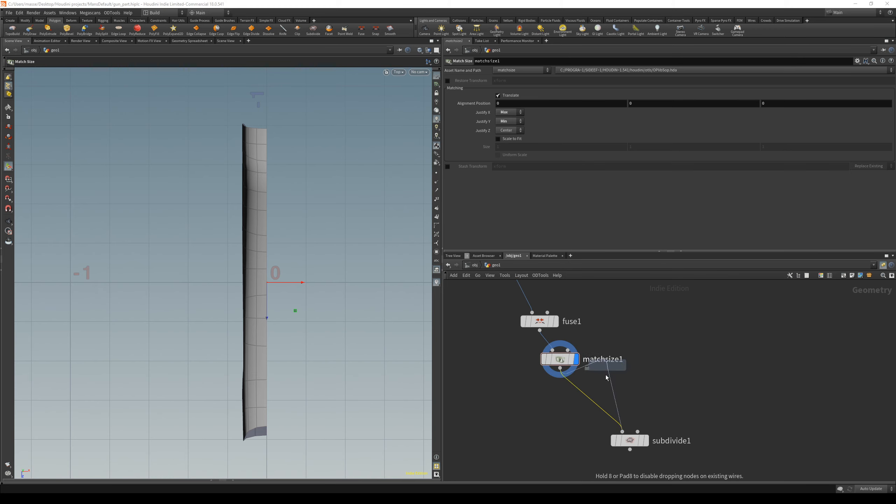
click(613, 402)
key(r)
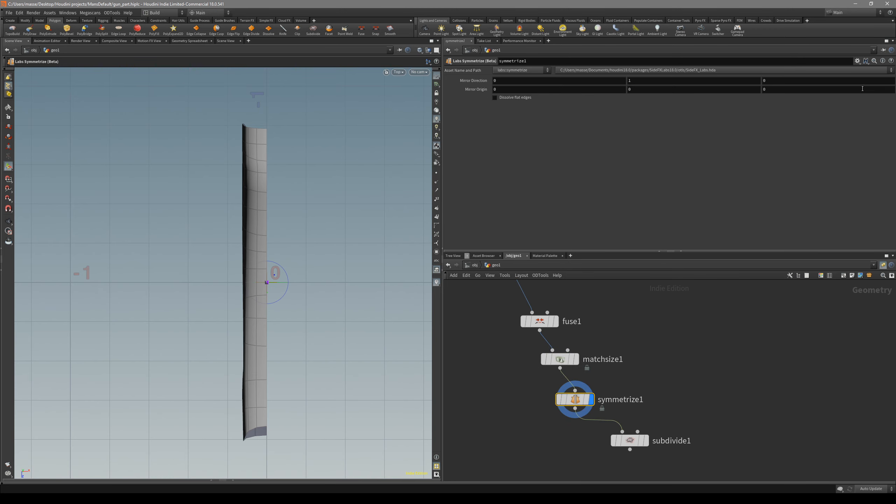
Set symmetrize1's mirror direction to -1, 0, 0 to mirror the half shell across X
click(858, 62)
click(805, 203)
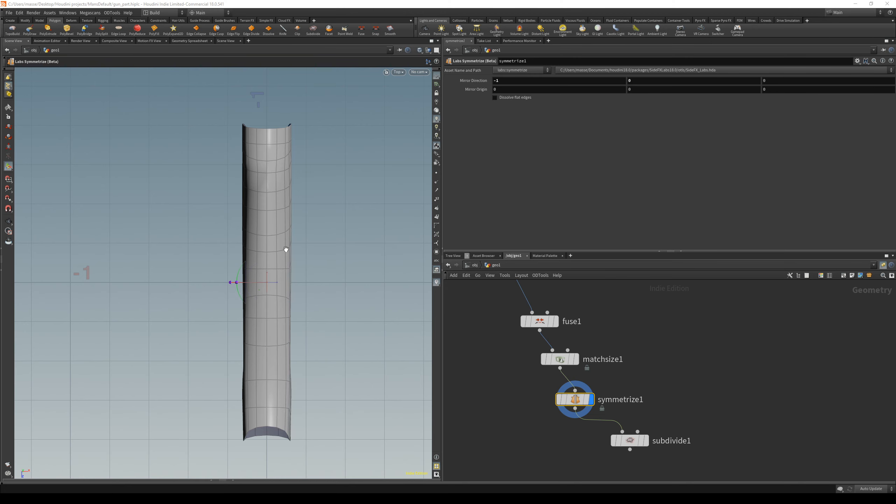
key(Escape)
drag(290, 258, 279, 182)
mouse_move(291, 229)
mouse_down()
mouse_move(280, 265)
mouse_move(269, 237)
mouse_move(326, 304)
mouse_up()
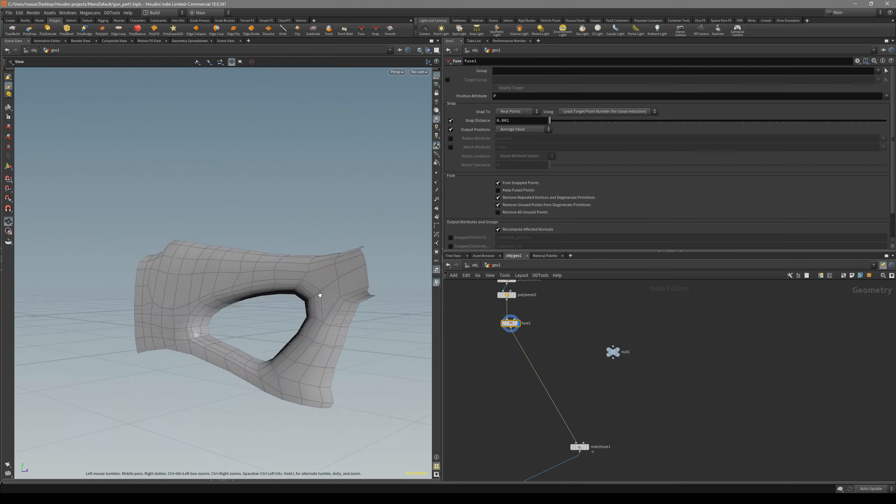
drag(320, 296, 414, 341)
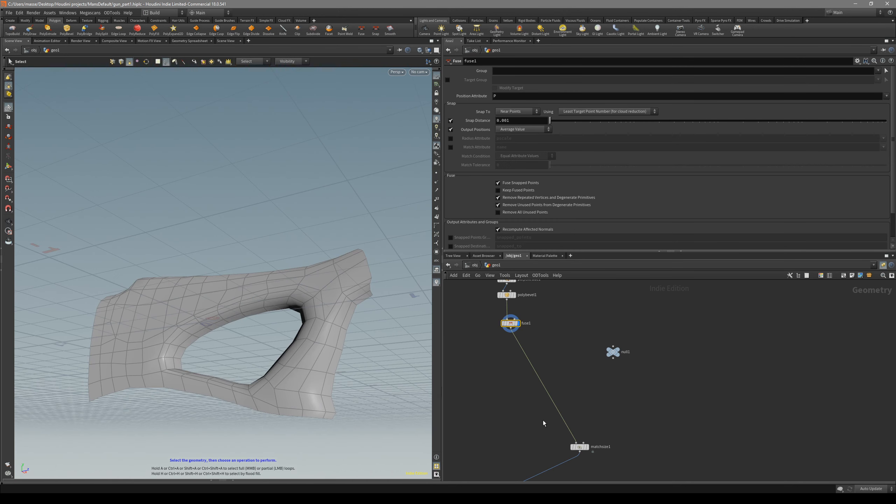
Display subdivide1 and examine the mirrored stock with and without its wireframe
middle_drag(634, 427, 628, 364)
click(535, 455)
mouse_move(300, 279)
mouse_down()
mouse_move(290, 249)
mouse_move(276, 301)
mouse_move(310, 354)
mouse_up()
key(shift+w)
key(shift+w)
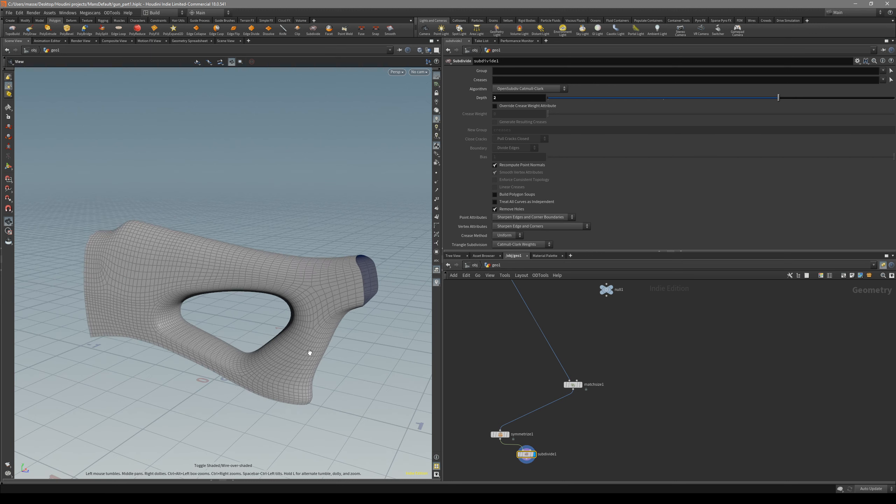
key(shift+w)
Display fuse1 with wireframe shading and examine the half shell around its opening and borders
middle_drag(503, 304, 488, 393)
drag(528, 366, 490, 339)
key(r)
alt+drag(287, 318, 324, 228)
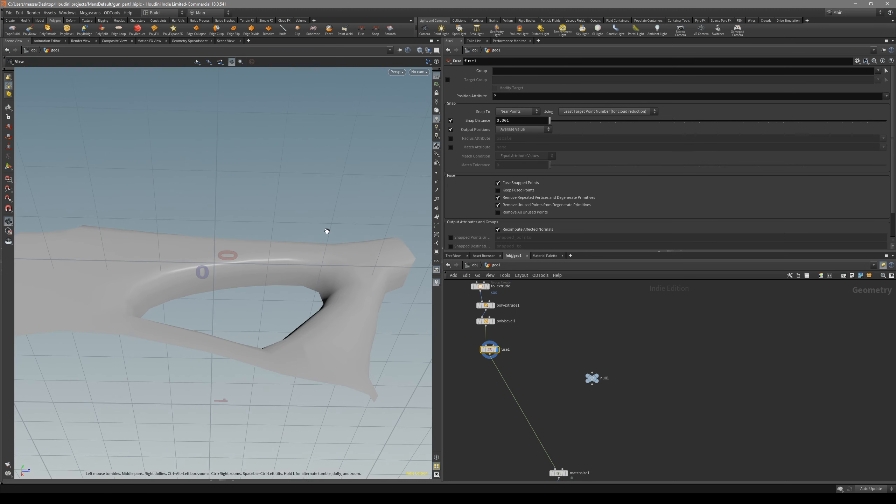
scroll(504, 356, up, 3)
drag(517, 362, 463, 336)
drag(475, 344, 474, 332)
key(shift+w)
alt+drag(357, 303, 300, 342)
scroll(501, 362, down, 4)
Select the half shell's lower border edges and short end edges, and store them in a Group Create node after fuse1
key(Escape)
drag(379, 353, 356, 354)
key(s)
key(Escape)
click(318, 346)
middle_drag(353, 324, 312, 380)
mouse_move(312, 380)
mouse_down()
mouse_move(270, 395)
mouse_move(310, 382)
mouse_up()
right_drag(317, 367, 379, 303)
alt+drag(302, 346, 164, 347)
key(s)
key(Escape)
drag(219, 369, 243, 340)
key(c)
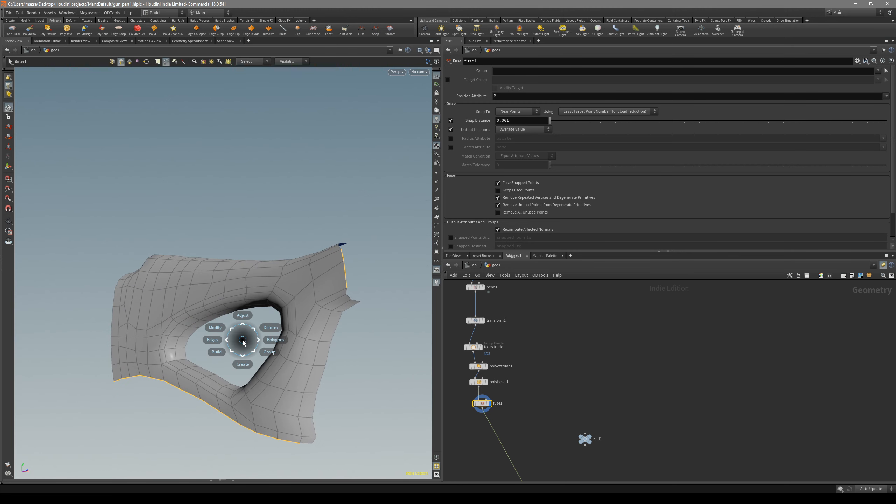
click(263, 363)
click(274, 373)
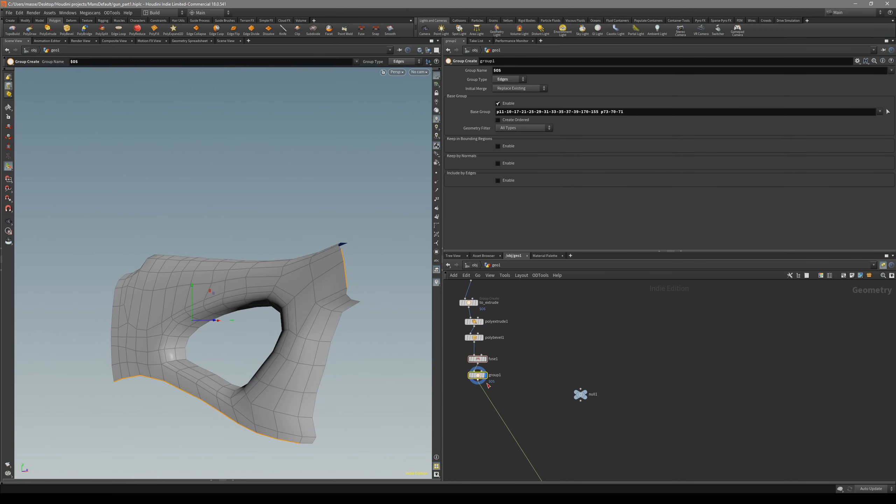
Rename the new Group Create node after fuse1 as to_extrude_2
scroll(498, 352, up, 2)
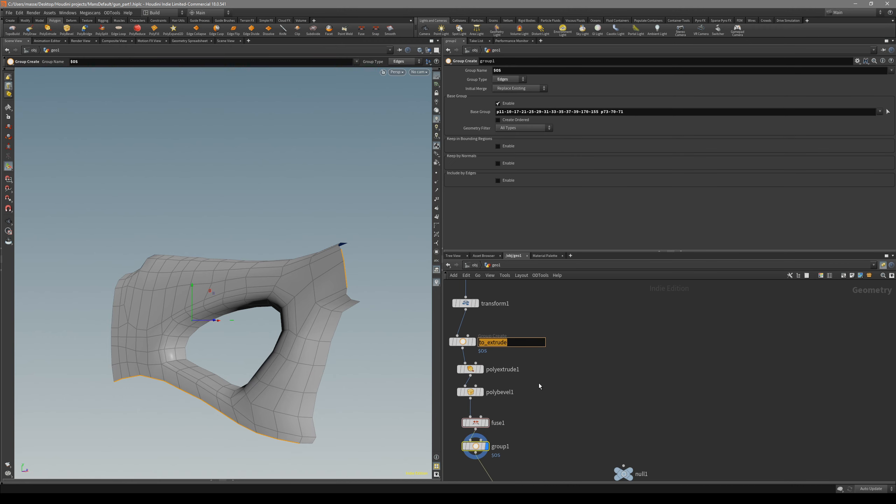
middle_drag(503, 460, 520, 395)
drag(485, 381, 488, 393)
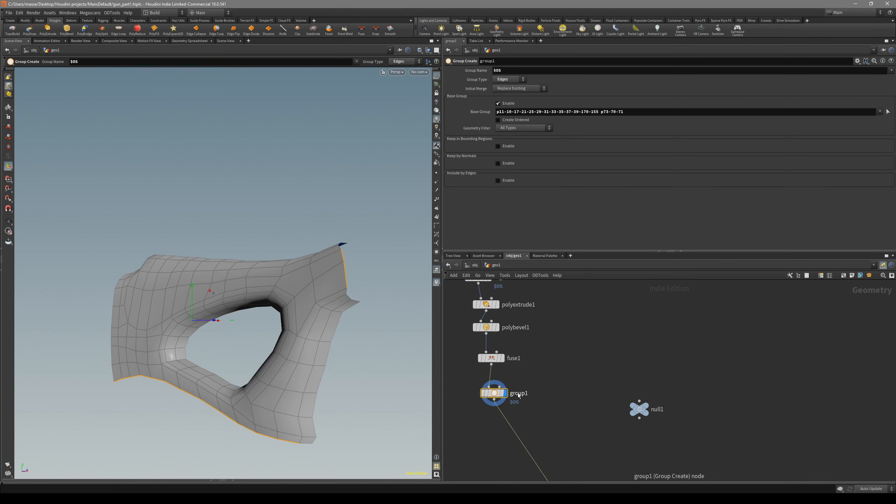
text(_2)
key(Return)
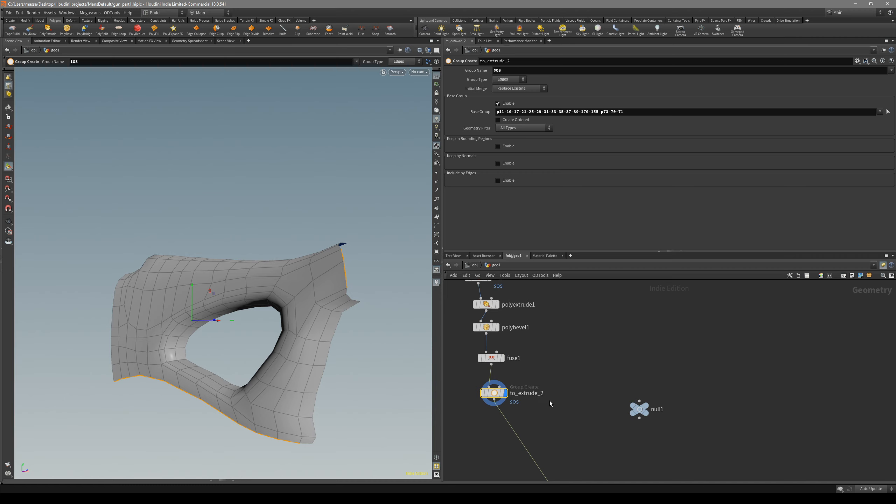
Tidy and space out the node chain from to_extrude down to to_extrude_2
scroll(550, 401, down, 3)
middle_drag(551, 404, 544, 359)
scroll(543, 359, up, 2)
drag(504, 348, 503, 347)
middle_drag(556, 317, 554, 369)
middle_drag(550, 314, 553, 353)
drag(526, 344, 496, 367)
click(547, 378)
middle_drag(560, 388, 556, 334)
drag(553, 425, 508, 398)
drag(549, 421, 538, 425)
key(Tab)
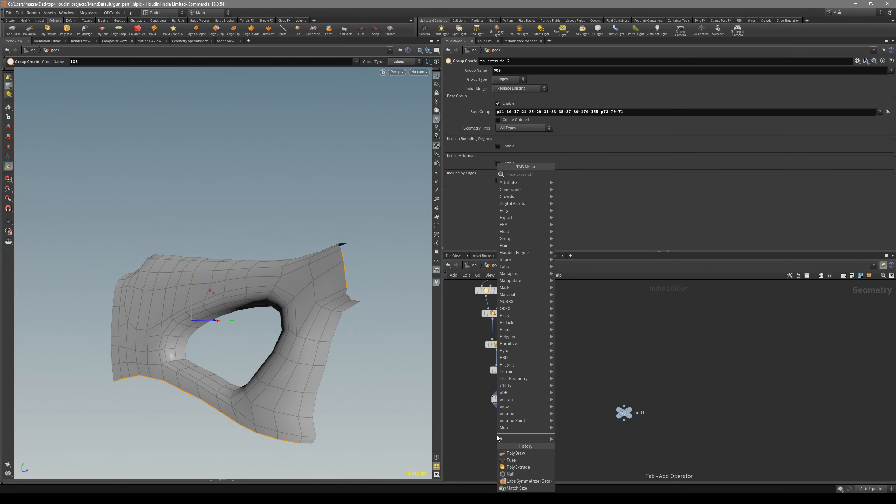
text(extru)
key(Down)
key(Down)
key(Return)
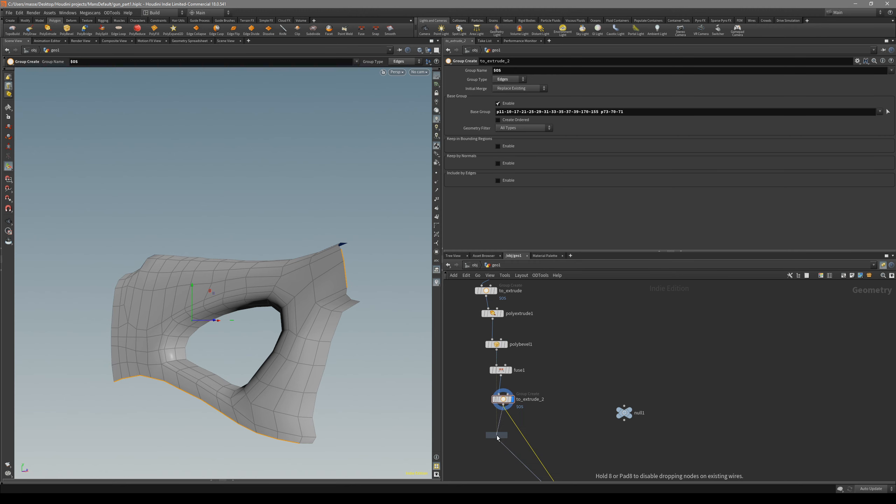
click(499, 435)
alt+drag(385, 368, 314, 356)
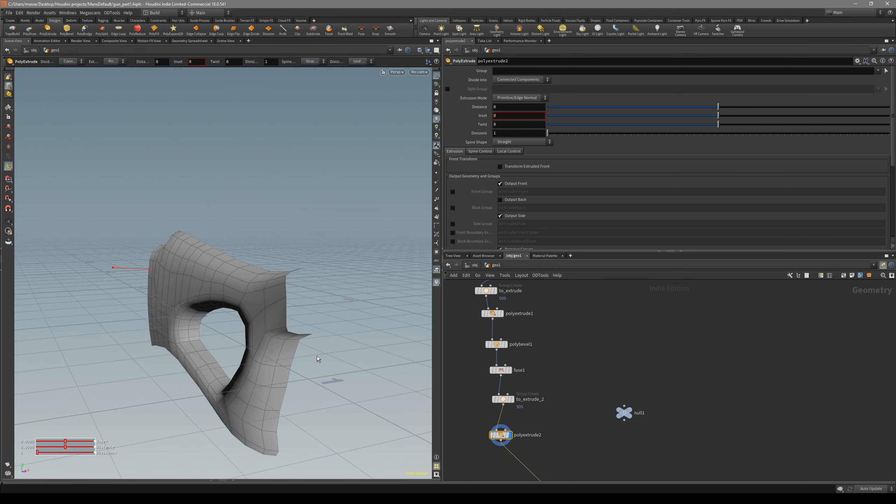
middle_drag(569, 331, 568, 337)
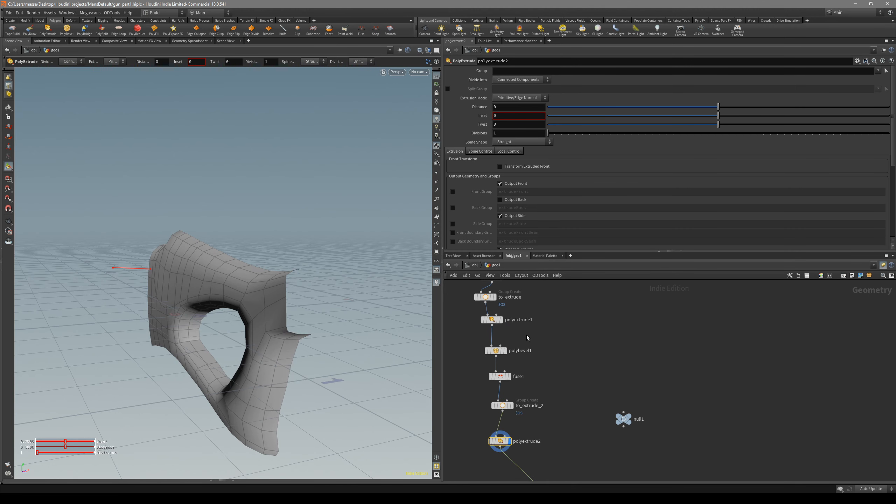
middle_drag(530, 350, 530, 363)
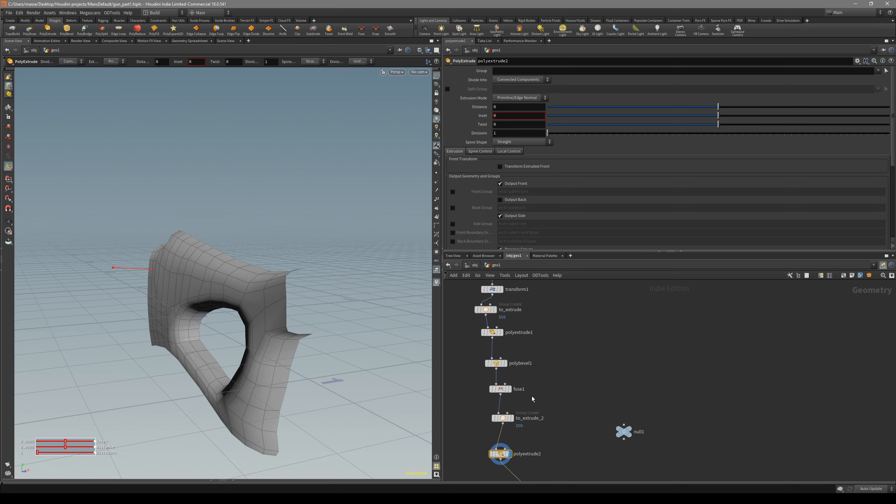
middle_drag(549, 458, 544, 413)
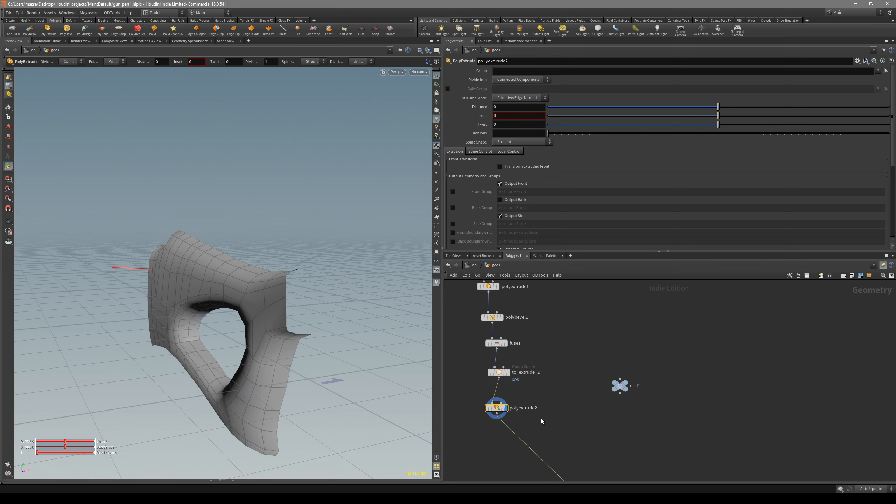
key(Delete)
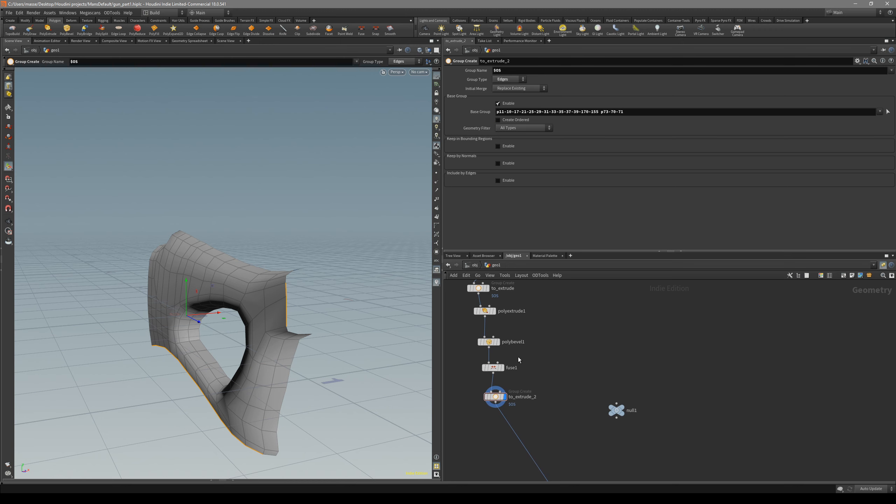
Insert a copy of polyextrude1 after to_extrude_2 and set its group to to_extrude_2
click(549, 383)
drag(549, 383, 525, 432)
middle_drag(572, 417, 566, 393)
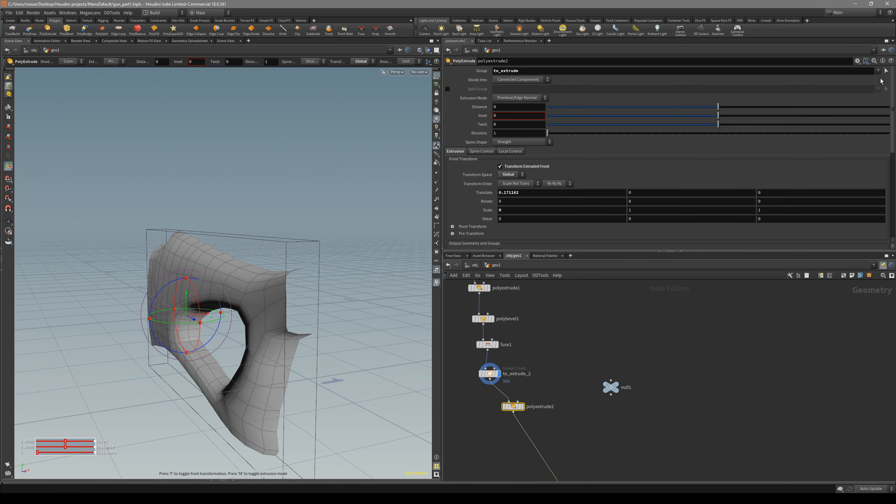
click(863, 77)
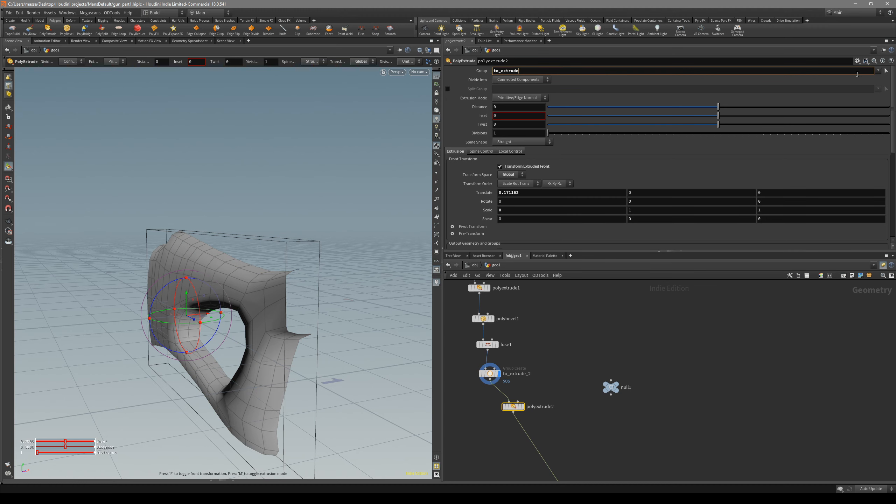
key(Return)
click(876, 87)
Display polyextrude2 and examine the extruded border strip in front and perspective views
alt+drag(418, 311, 265, 286)
click(523, 407)
alt+drag(312, 376, 239, 249)
middle_drag(534, 325, 543, 350)
key(space+4)
key(space+3)
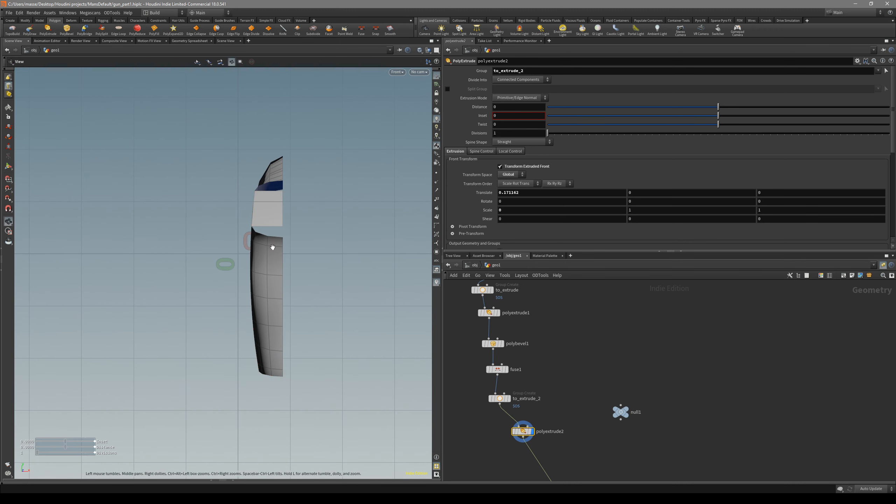
key(space+1)
drag(260, 253, 311, 295)
scroll(546, 438, up, 2)
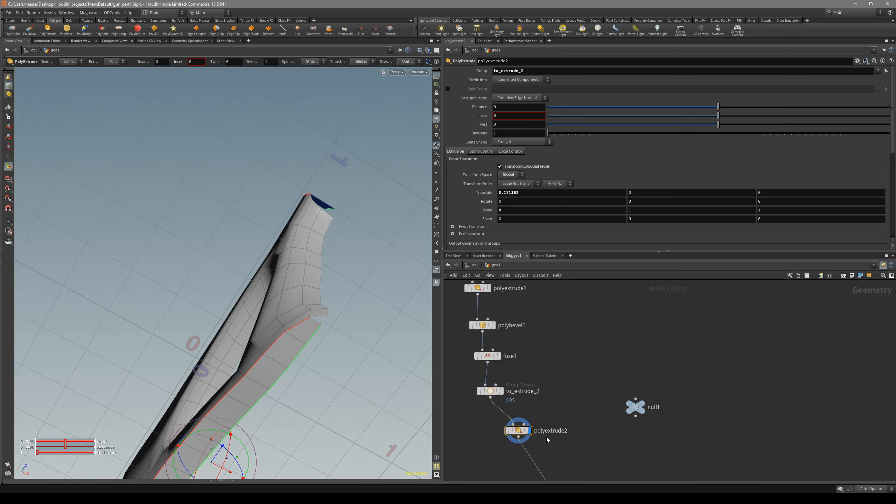
Link polyextrude2's Translate X to polyextrude1's Translate X with a relative channel reference
middle_drag(547, 438, 545, 375)
drag(515, 367, 502, 397)
middle_drag(548, 344, 576, 475)
click(499, 318)
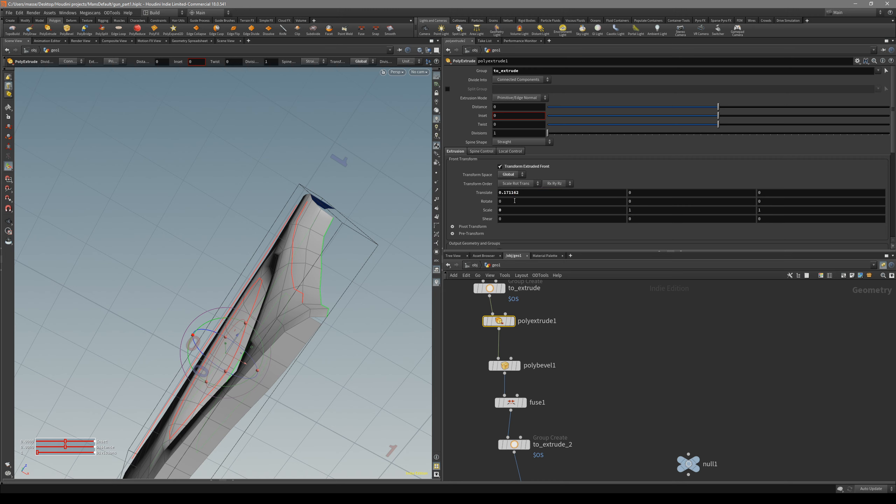
middle_drag(607, 402, 596, 318)
drag(583, 404, 486, 445)
alt+drag(405, 267, 341, 311)
key(space+4)
key(space+3)
key(Return)
middle_drag(544, 283, 541, 341)
drag(537, 338, 502, 367)
middle_drag(544, 340, 544, 352)
click(504, 330)
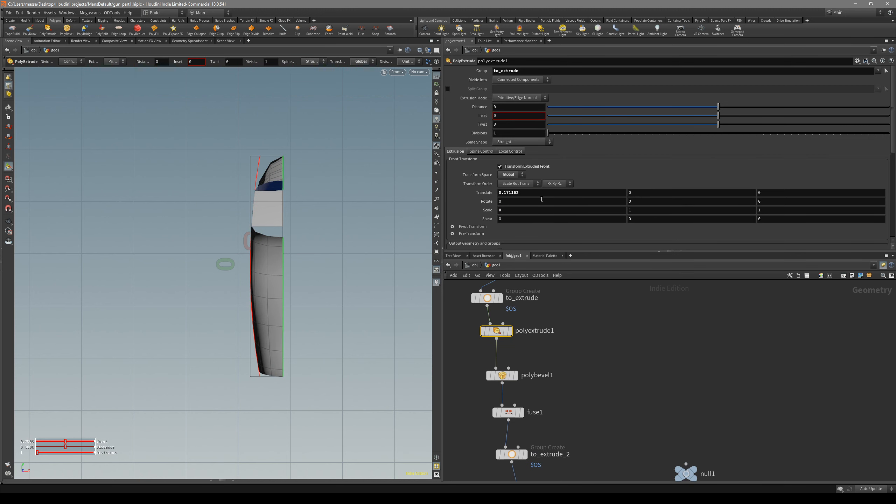
mouse_move(531, 209)
middle_down()
mouse_move(550, 210)
mouse_move(537, 214)
middle_up()
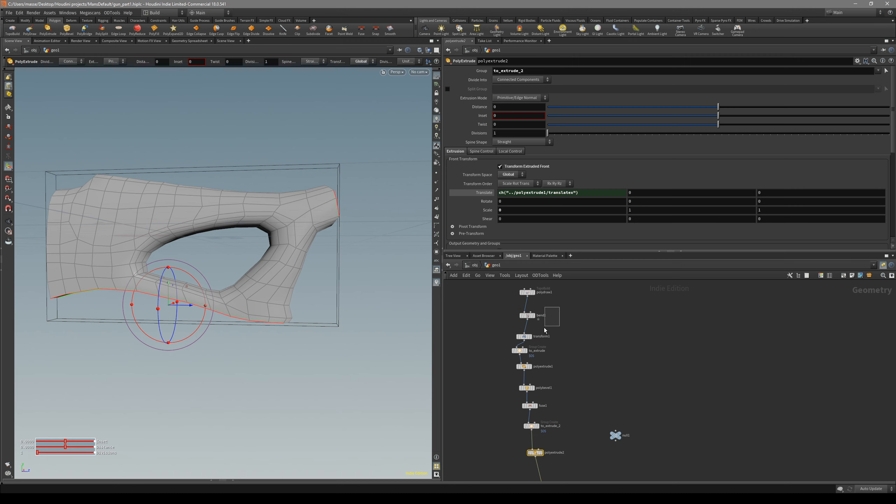
Enclose the nodes from bend1 to fuse1 in a network box titled 1st pass and colour it orange
drag(501, 414, 500, 413)
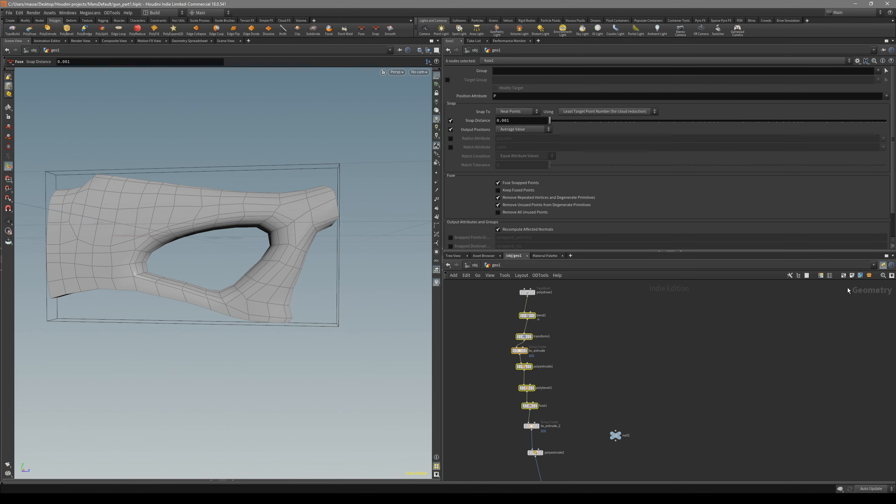
click(844, 276)
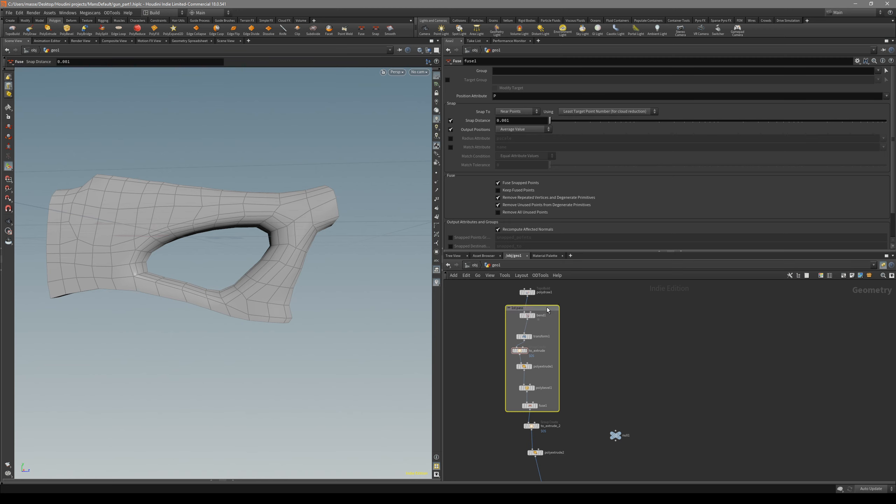
scroll(547, 307, up, 2)
key(c)
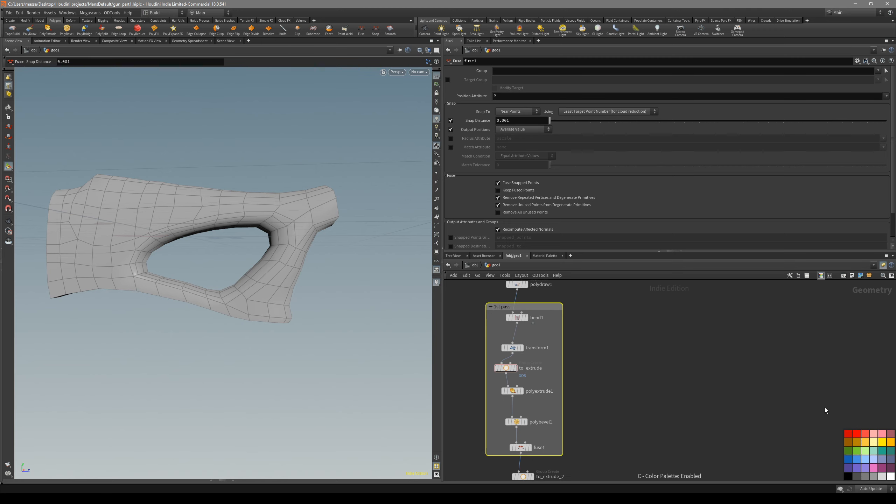
click(865, 443)
click(776, 421)
Move the 1st pass box aside and spread out the nodes from to_extrude_2 down to subdivide1
middle_drag(632, 406, 635, 373)
scroll(624, 346, down, 3)
drag(557, 306, 485, 309)
middle_drag(609, 381, 607, 352)
alt+drag(308, 306, 240, 274)
click(579, 431)
middle_drag(612, 423, 614, 384)
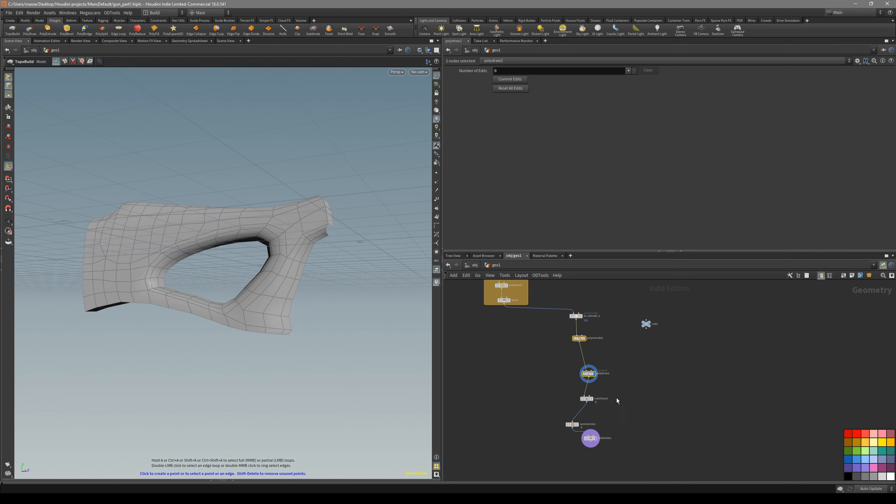
drag(563, 449, 560, 451)
drag(588, 399, 573, 436)
middle_drag(642, 406, 652, 317)
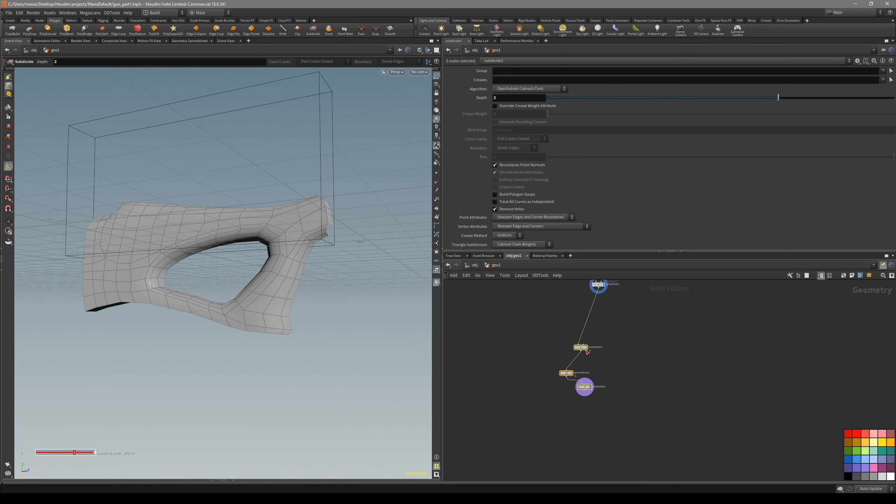
drag(638, 388, 589, 422)
click(630, 430)
drag(611, 390, 569, 436)
Put the Match Size, symmetrize1 and subdivide1 nodes in a network box and realign the chain under the 1st pass box
click(844, 277)
drag(601, 392, 587, 438)
middle_drag(619, 445, 614, 425)
click(567, 425)
click(575, 448)
drag(626, 448, 542, 469)
middle_drag(643, 398, 624, 462)
click(619, 394)
middle_drag(584, 301, 612, 397)
scroll(586, 391, up, 1)
scroll(613, 396, down, 1)
drag(617, 382, 560, 440)
click(609, 359)
drag(609, 359, 553, 451)
drag(511, 410, 507, 409)
click(538, 402)
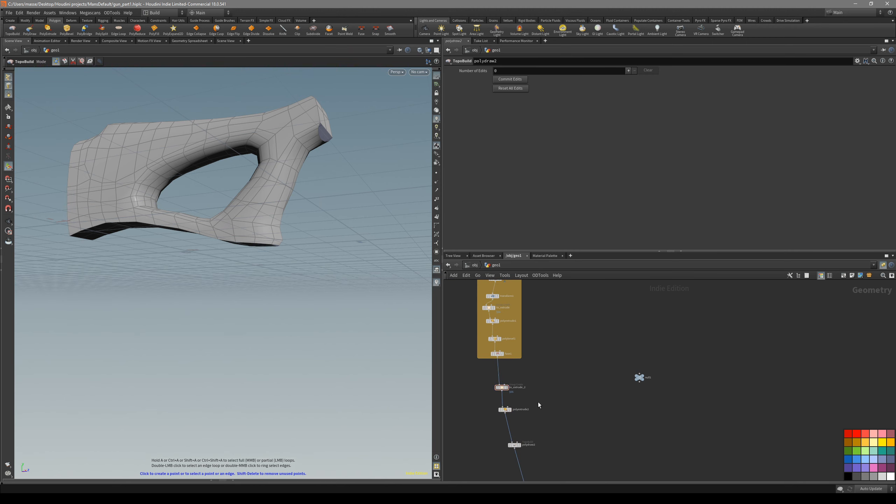
Display to_extrude_2 and examine the grouped border edges with and without wireframe shading
click(503, 388)
click(507, 388)
alt+drag(246, 260, 309, 278)
key(shift+w)
key(shift+w)
mouse_move(269, 326)
mouse_down()
mouse_move(300, 311)
mouse_move(292, 300)
mouse_move(298, 269)
mouse_up()
alt+middle_drag(298, 269, 309, 268)
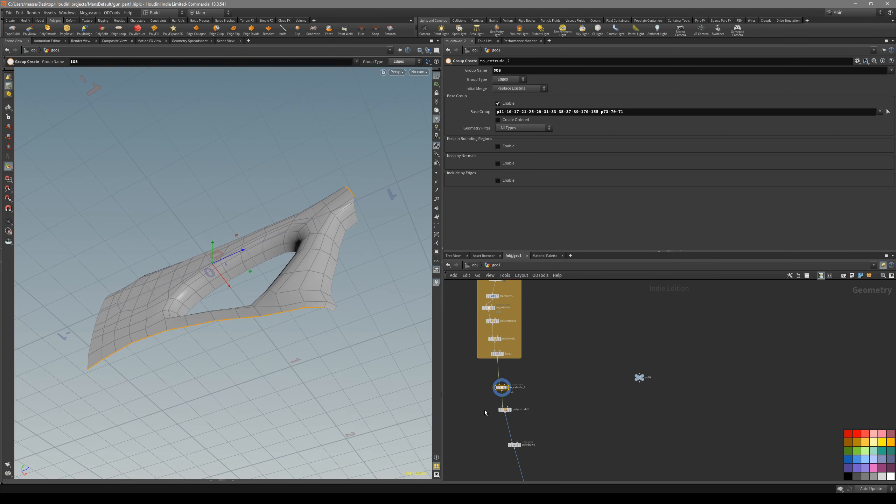
Display polyextrude2 and polydraw2 in turn and examine the extruded lower border and short end
click(504, 410)
click(511, 410)
middle_drag(553, 444, 558, 407)
drag(551, 432, 510, 393)
click(511, 407)
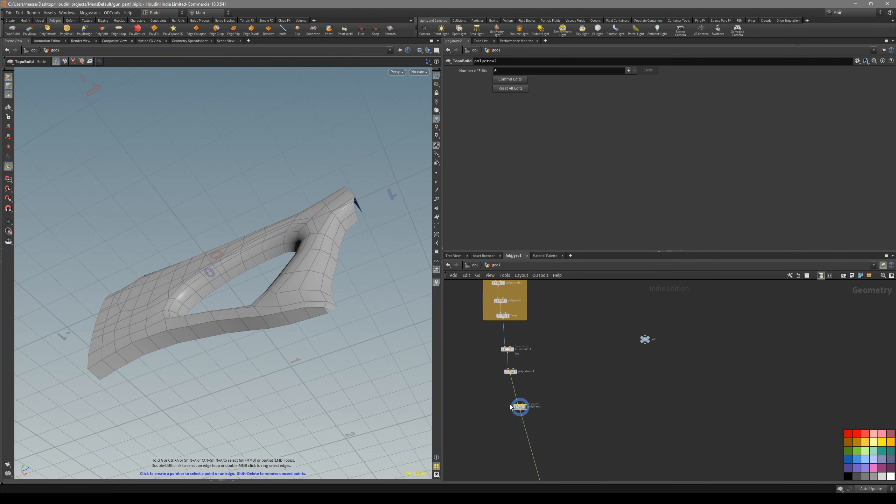
middle_drag(584, 438, 577, 406)
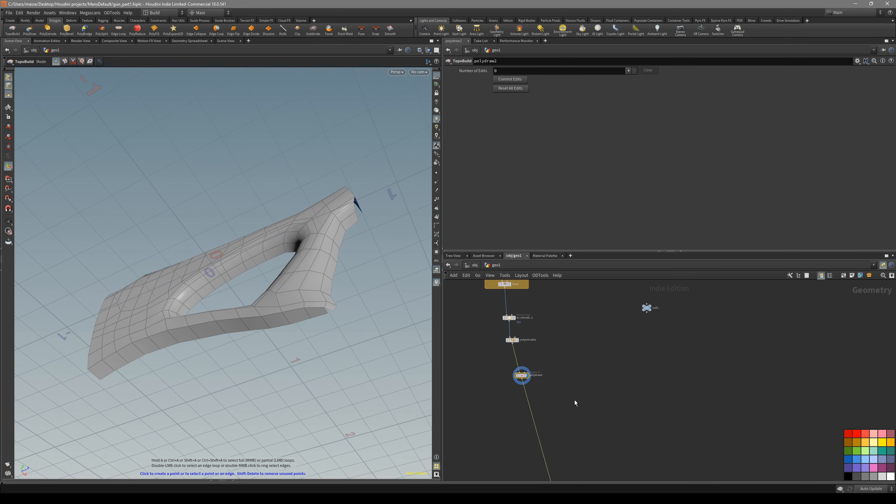
alt+drag(357, 276, 312, 262)
alt+right_drag(312, 262, 331, 317)
alt+drag(332, 317, 334, 309)
middle_drag(332, 347, 341, 343)
alt+drag(340, 343, 220, 369)
alt+drag(310, 283, 298, 326)
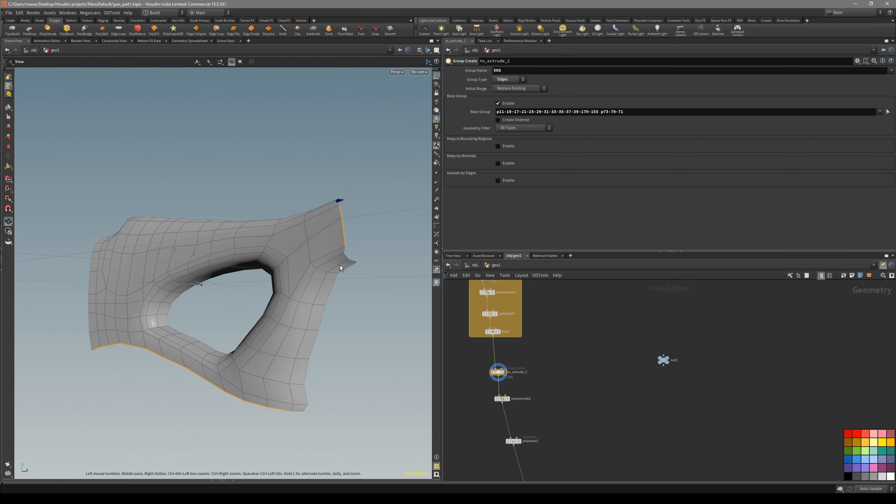
Display polyextrude2 and set its Inset to 0.2
click(508, 399)
alt+middle_drag(299, 325, 341, 299)
scroll(341, 298, up, 2)
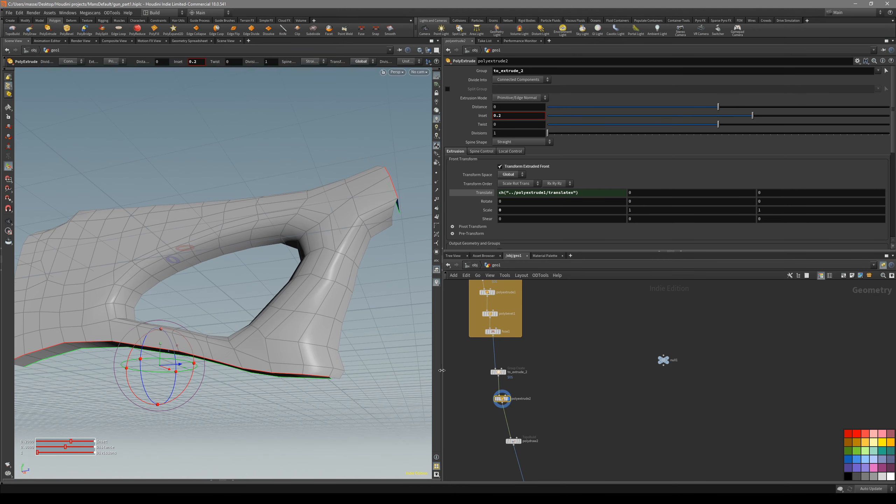
Reselect to_extrude_2's base group without the short end edges, keeping only the lower border edges
click(498, 371)
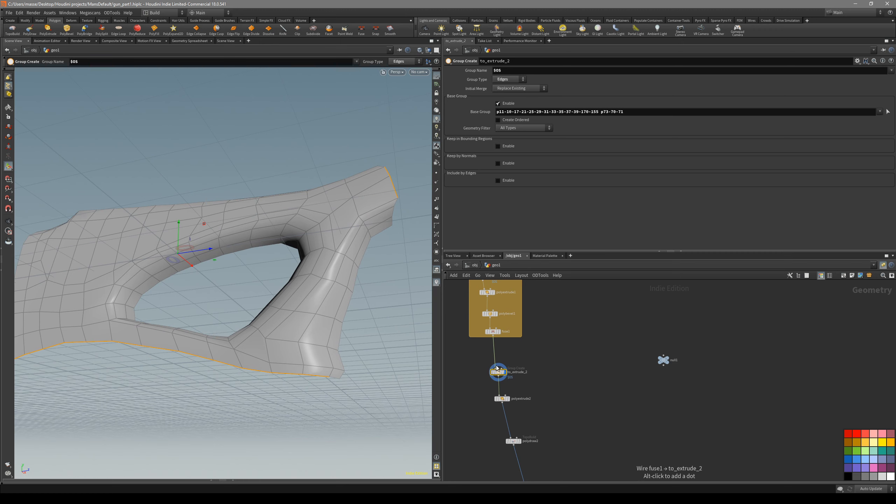
click(891, 112)
mouse_move(412, 153)
ctrl+mouse_down()
mouse_move(357, 245)
mouse_move(411, 205)
ctrl+mouse_up()
key(Return)
alt+drag(334, 311, 348, 265)
scroll(531, 416, up, 3)
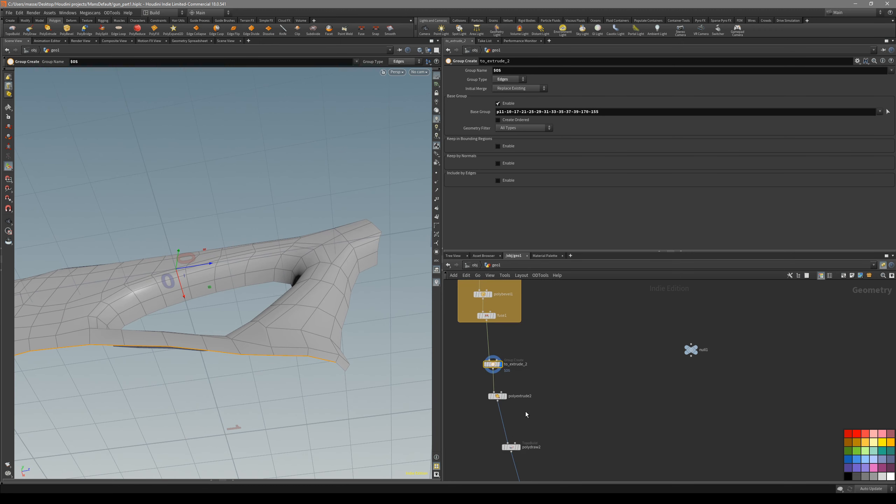
Display polyextrude2 and examine the extruded lower border with and without its wireframe
click(492, 394)
drag(314, 354, 307, 375)
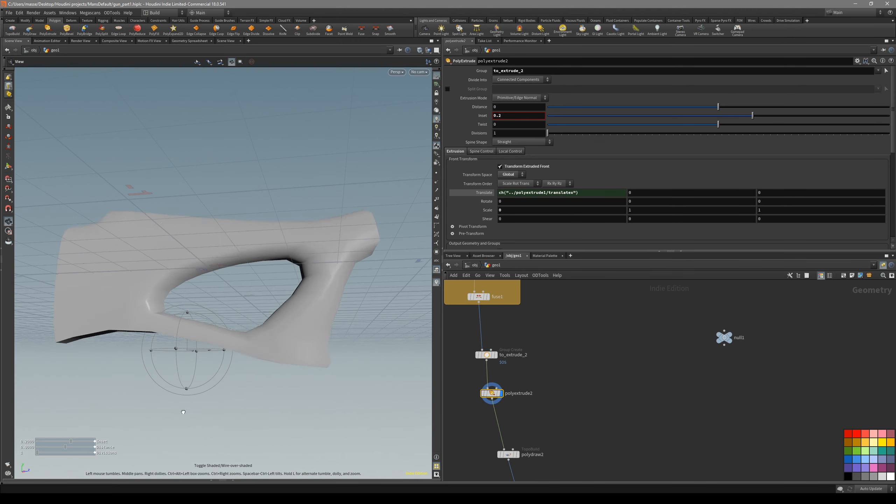
alt+drag(268, 353, 345, 328)
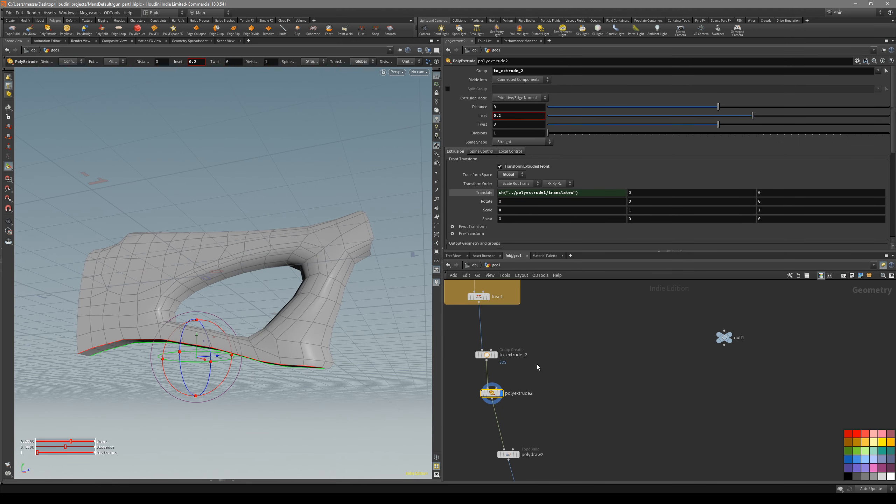
alt+drag(363, 357, 316, 320)
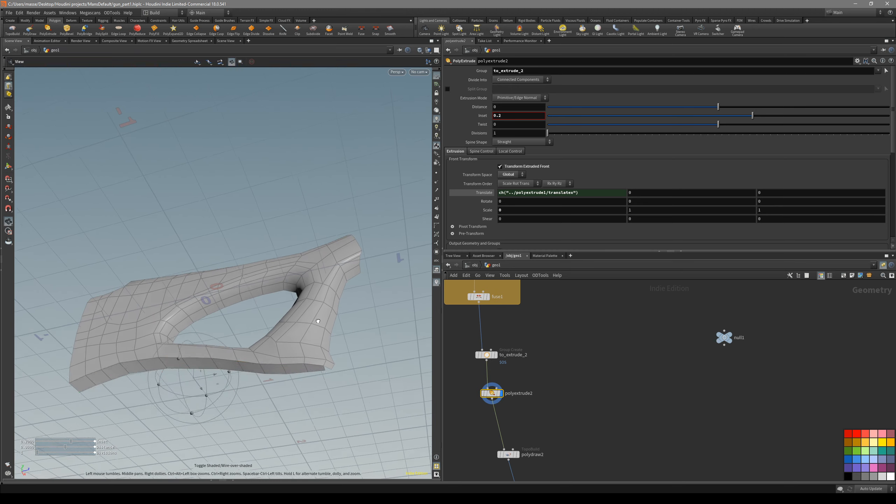
alt+drag(270, 366, 350, 319)
key(shift+w)
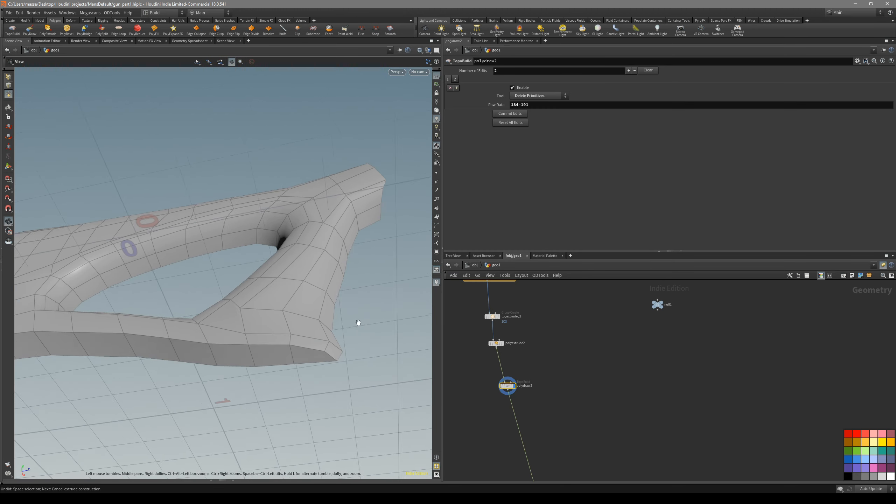
Display polydraw2 and delete the leftover stray point at the stock's short end
alt+drag(358, 324, 383, 293)
alt+drag(361, 346, 331, 311)
alt+drag(327, 343, 260, 288)
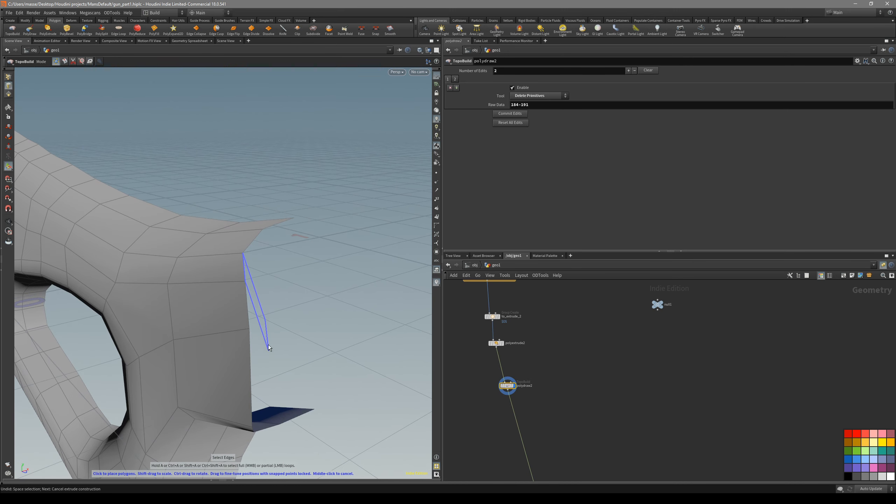
alt+drag(273, 356, 343, 284)
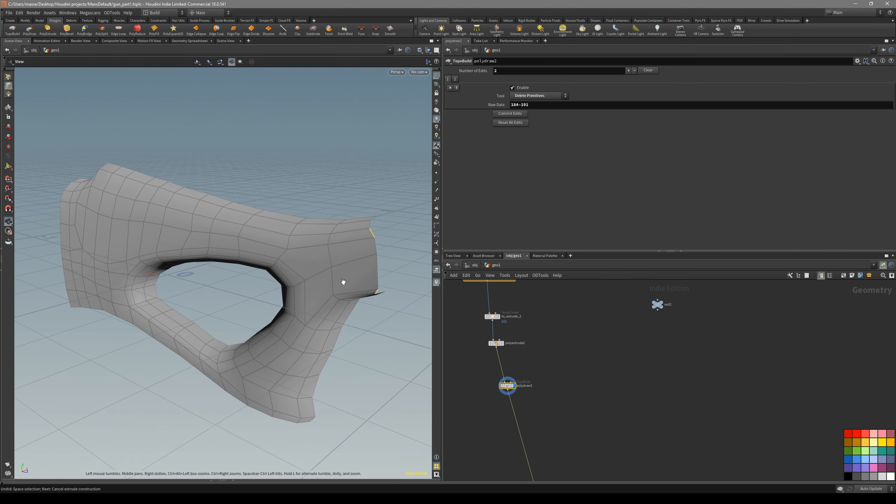
key(Delete)
scroll(388, 250, up, 5)
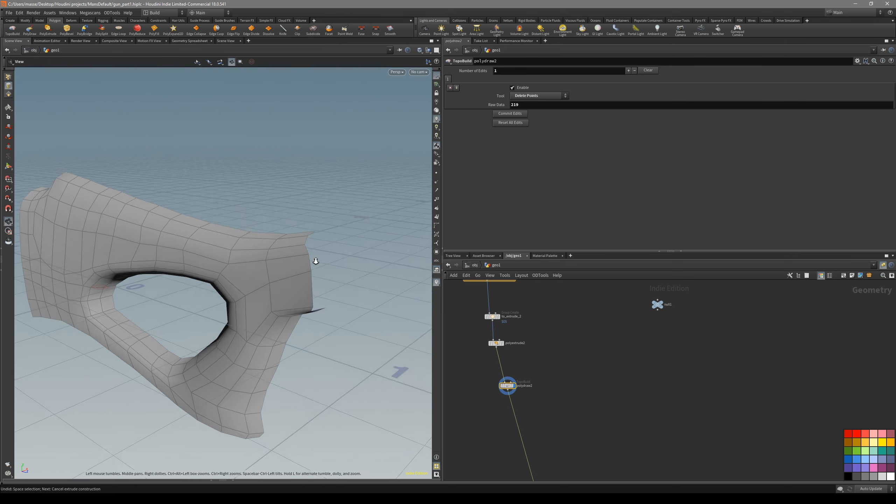
alt+drag(320, 365, 306, 340)
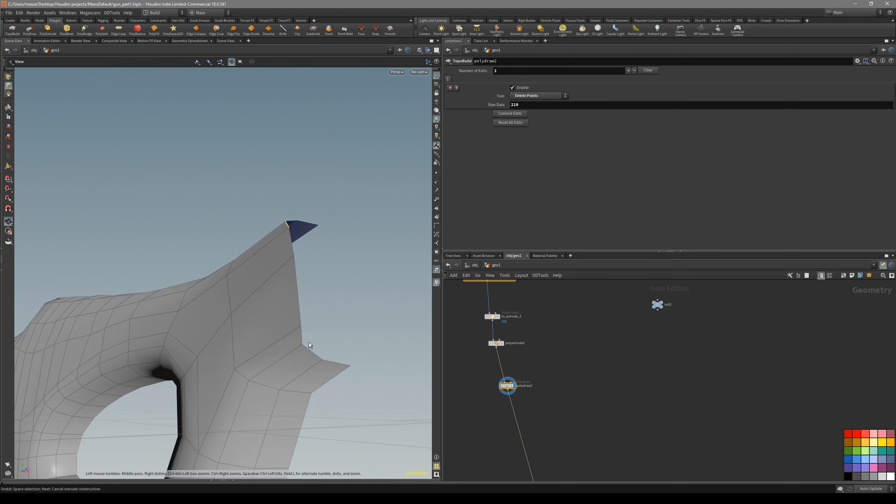
Select the short end's border edges in polydraw2 and extrude them as a first strip of faces towards the mirror plane
shift+click(299, 289)
shift+click(296, 238)
alt+drag(295, 238, 309, 299)
drag(336, 266, 303, 221)
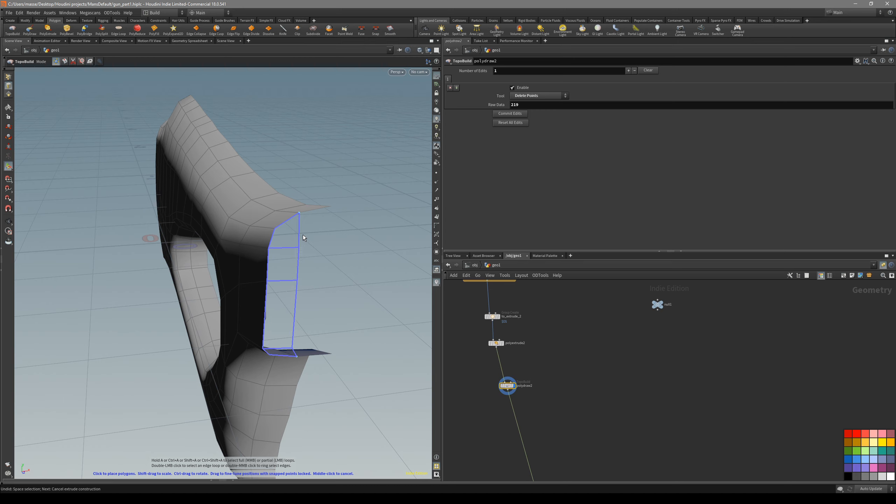
mouse_move(300, 239)
mouse_down()
mouse_move(320, 248)
mouse_move(315, 264)
mouse_move(306, 255)
mouse_up()
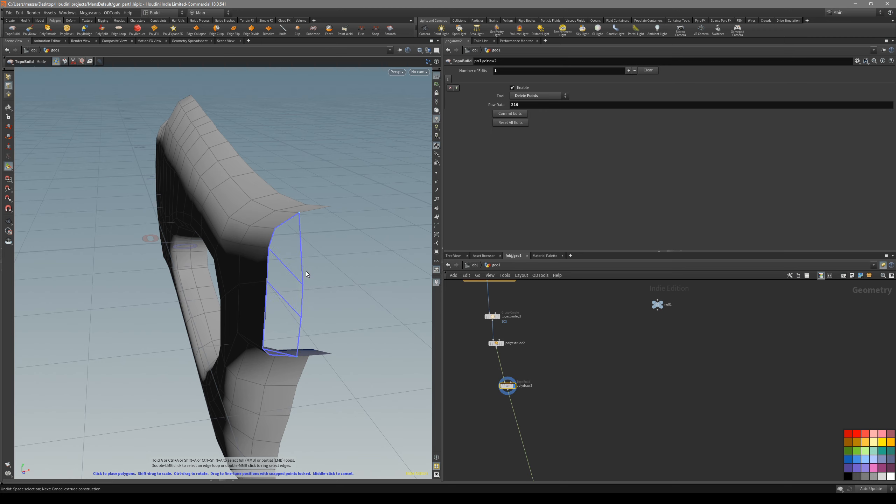
key(ctrl+z)
key(ctrl+z)
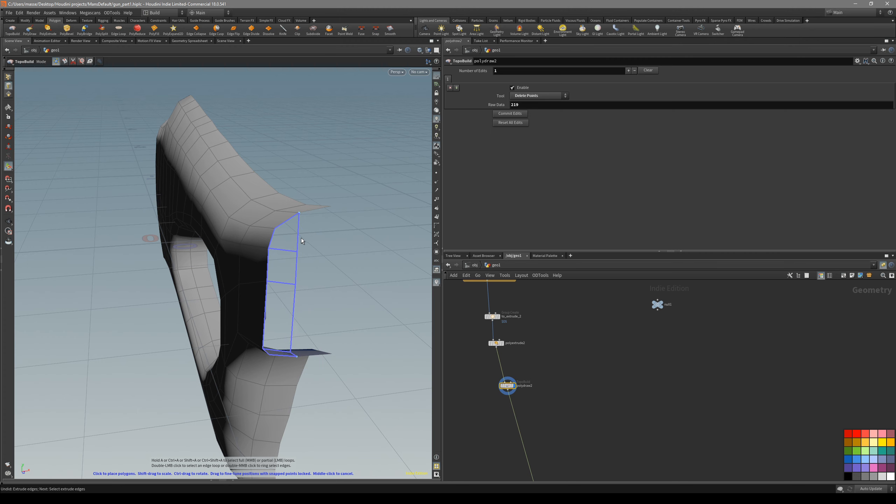
click(301, 238)
key(Escape)
Extrude the outer edges of the new short-end strip once more to reach the mirror plane
drag(306, 250, 320, 214)
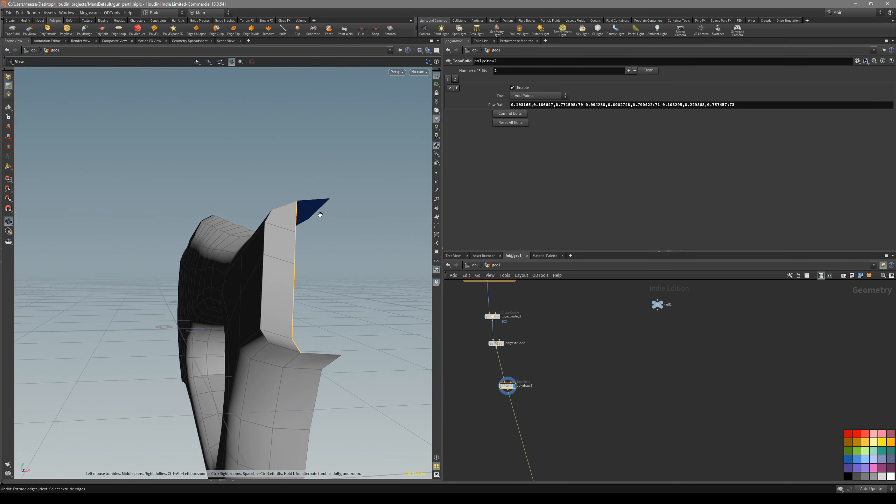
key(Return)
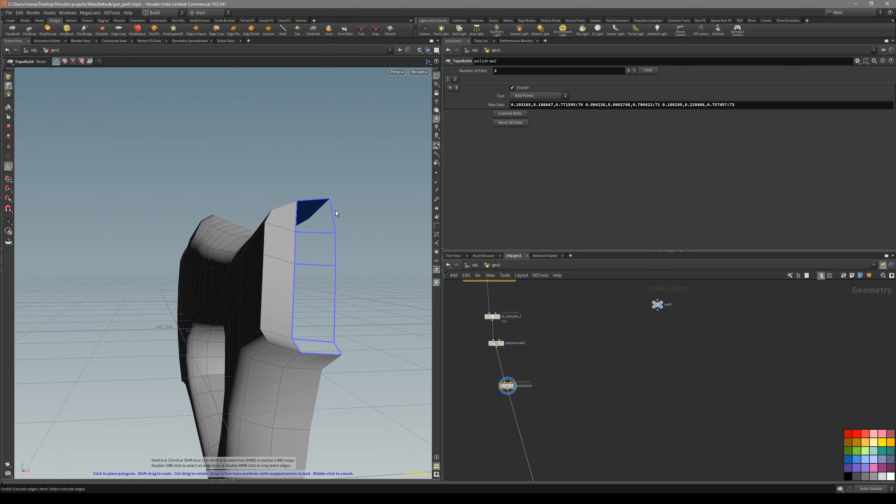
click(335, 210)
key(Escape)
Straighten the selected outer border edges of the short end and check its shape with and without the wireframe
drag(351, 252, 256, 291)
key(Return)
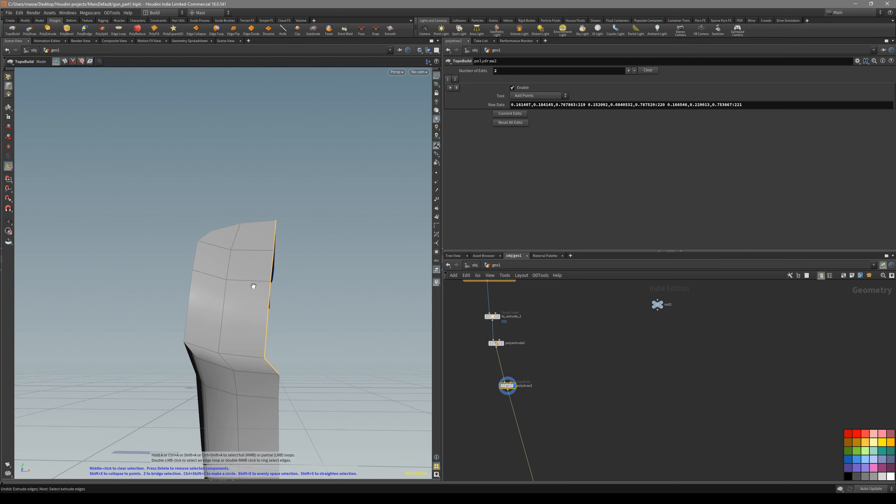
key(shift+s)
mouse_move(259, 321)
alt+mouse_down()
mouse_move(243, 326)
mouse_move(242, 348)
mouse_move(226, 321)
mouse_move(255, 313)
alt+mouse_up()
key(space+4)
key(space+3)
middle_drag(278, 218, 261, 254)
right_drag(290, 235, 333, 226)
key(space+1)
mouse_move(292, 234)
mouse_down()
mouse_move(340, 262)
mouse_move(280, 304)
mouse_move(276, 266)
mouse_move(245, 270)
mouse_move(289, 344)
mouse_up()
key(shift+w)
key(shift+w)
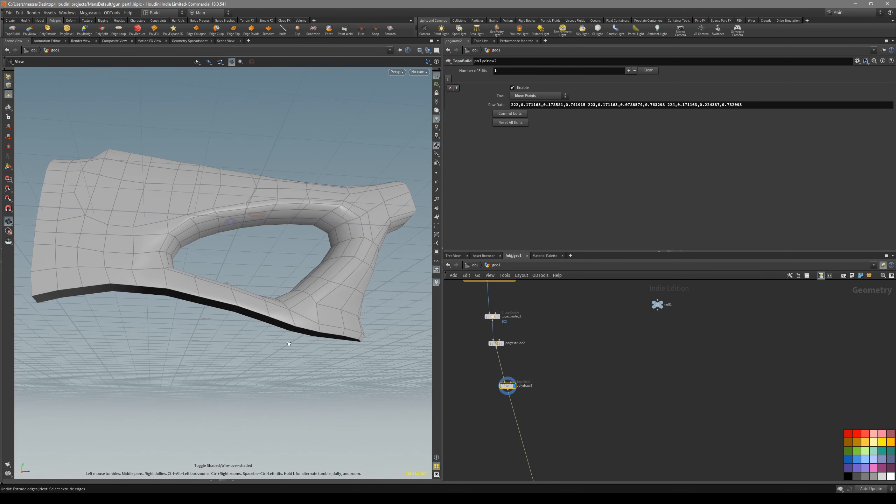
drag(218, 306, 268, 307)
middle_drag(549, 401, 572, 378)
middle_drag(573, 341, 569, 364)
scroll(569, 364, up, 3)
drag(523, 372, 505, 341)
alt+drag(383, 323, 260, 332)
double_click(354, 329)
alt+middle_drag(261, 332, 308, 349)
alt+drag(308, 350, 292, 356)
key(c)
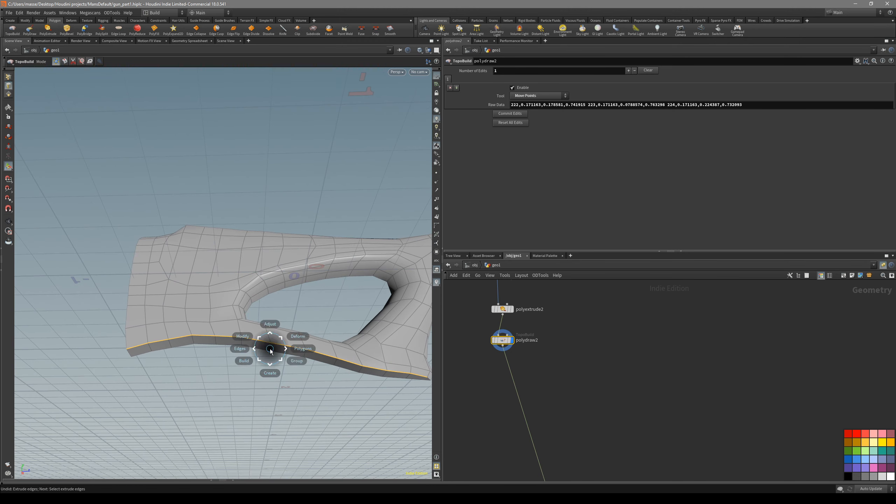
click(324, 350)
click(355, 350)
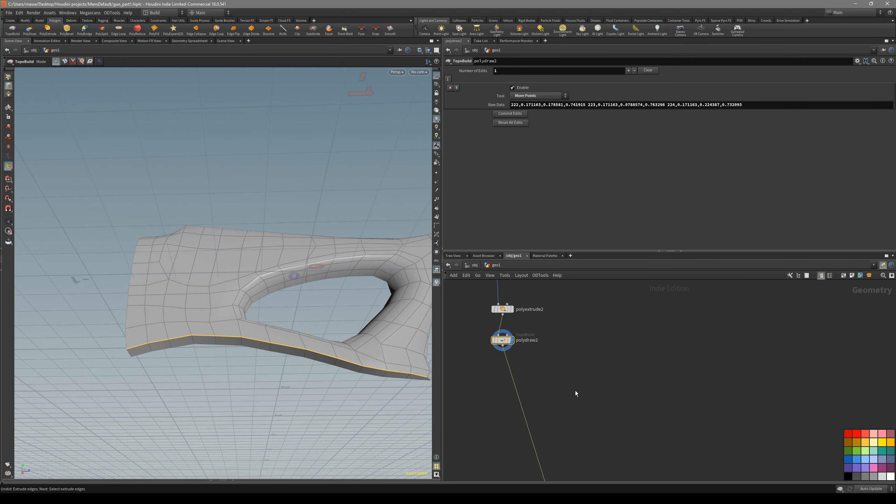
Insert a PolyBevel node after polydraw2 and set its group to to_extrude_2
key(Tab)
text(bevel)
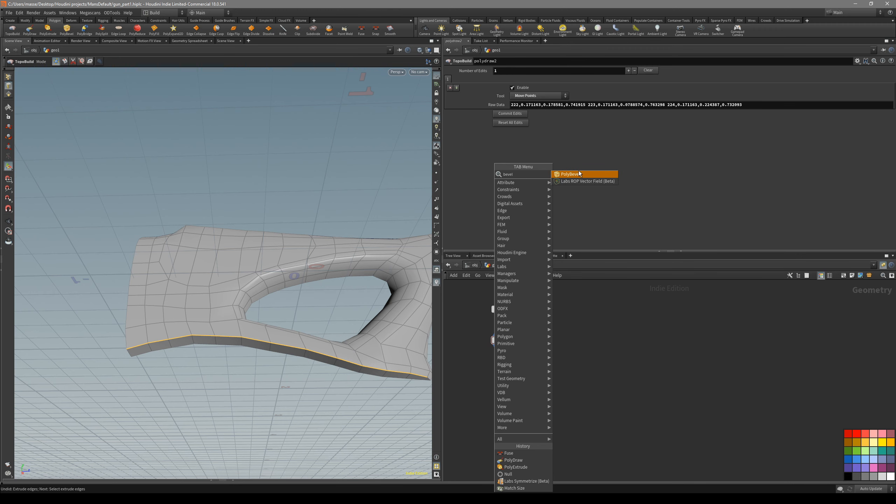
key(Return)
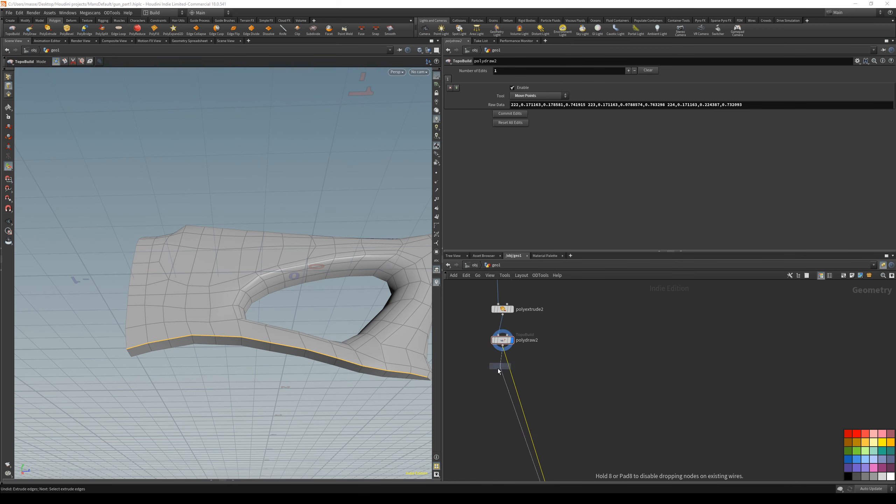
click(497, 370)
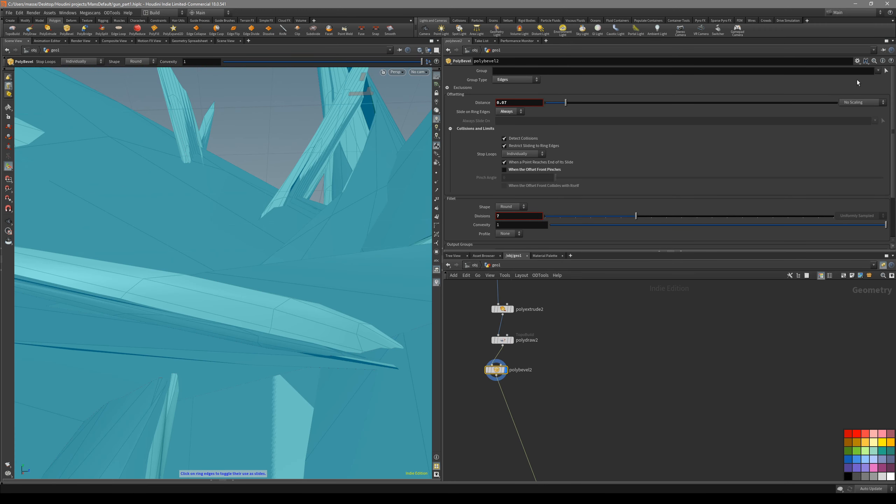
click(865, 86)
alt+drag(357, 348, 252, 325)
alt+right_drag(253, 325, 274, 348)
alt+drag(274, 348, 264, 340)
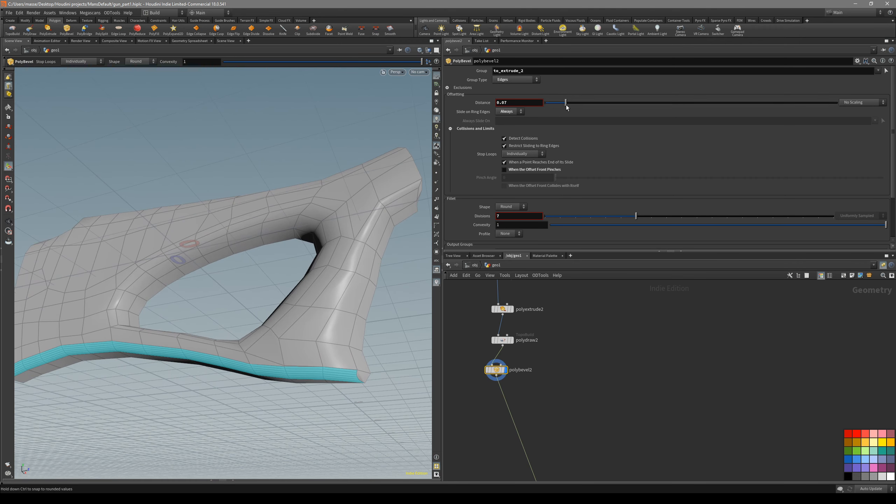
Set the lower border bevel's Stop Loops to Never, Divisions to 2 and Distance to about 0.481
click(515, 161)
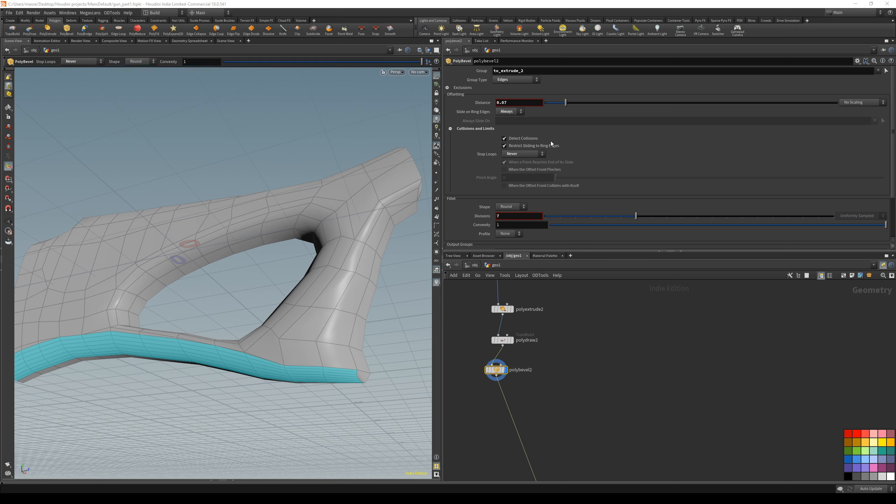
drag(636, 216, 608, 217)
alt+drag(407, 302, 345, 327)
alt+right_drag(344, 326, 370, 334)
alt+drag(369, 334, 318, 331)
alt+right_drag(326, 334, 279, 348)
alt+drag(279, 348, 369, 360)
drag(566, 102, 640, 103)
alt+drag(116, 371, 267, 315)
key(shift+w)
Insert a Fuse node after polybevel2 and display it to check the beveled lower border
scroll(587, 414, down, 3)
middle_drag(586, 416, 571, 387)
click(505, 391)
key(Tab)
click(491, 372)
middle_drag(491, 371, 472, 311)
scroll(522, 415, up, 3)
scroll(534, 425, down, 3)
middle_drag(503, 379, 506, 441)
scroll(493, 348, up, 2)
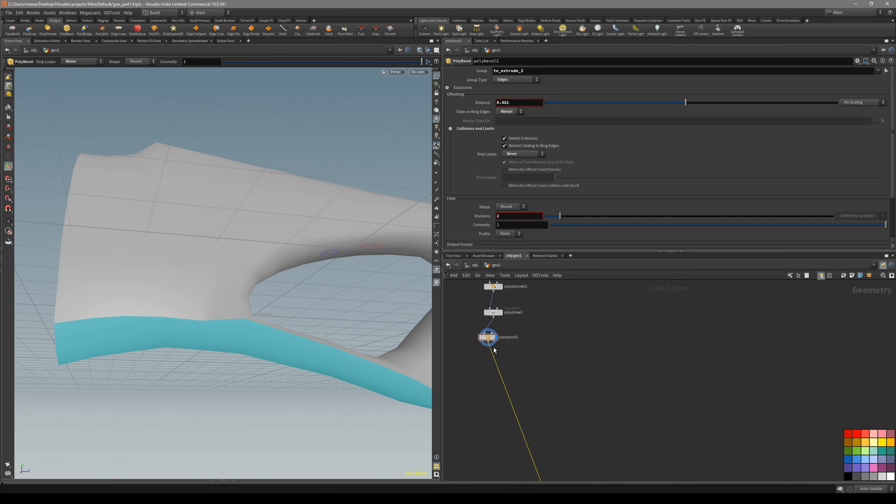
drag(460, 376, 461, 376)
key(Tab)
text(fuse)
key(Return)
click(461, 376)
click(468, 375)
key(shift+w)
alt+drag(350, 366, 332, 389)
key(shift+w)
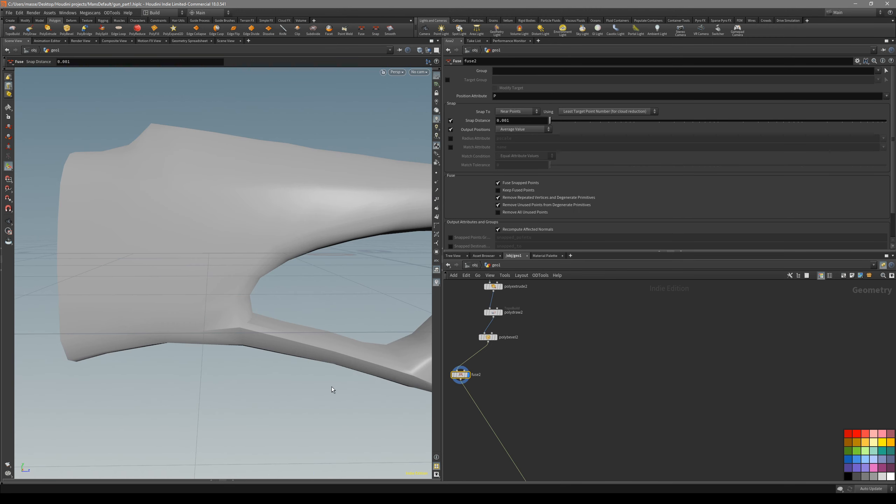
Insert a PolyDraw node after fuse2 for editing the stock's butt end
key(space+4)
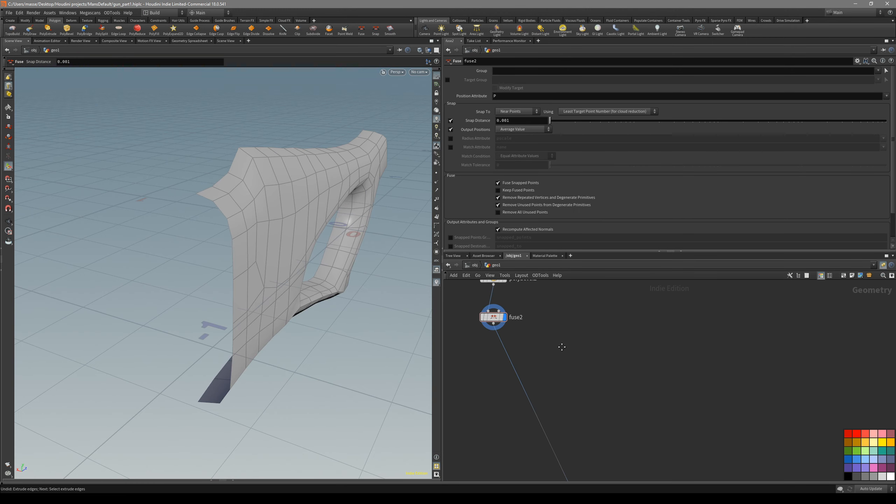
alt+drag(270, 252, 201, 271)
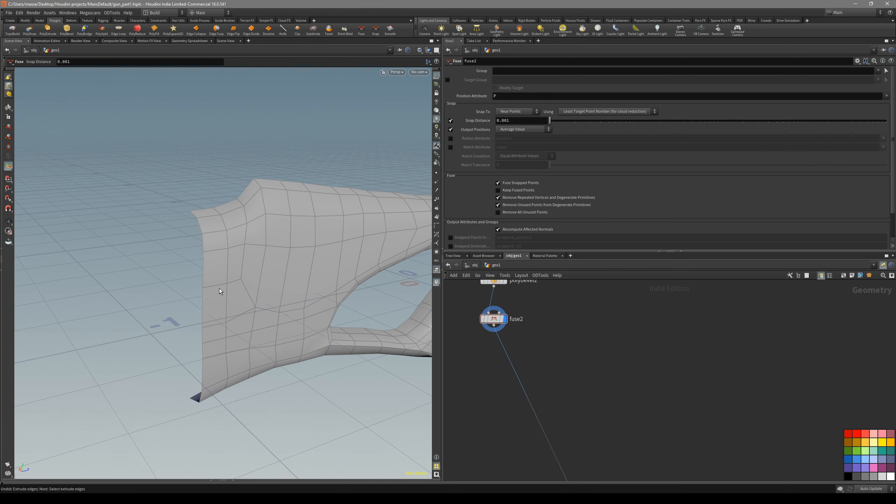
mouse_move(274, 286)
alt+mouse_down()
mouse_move(266, 230)
mouse_move(274, 302)
mouse_move(271, 290)
alt+mouse_up()
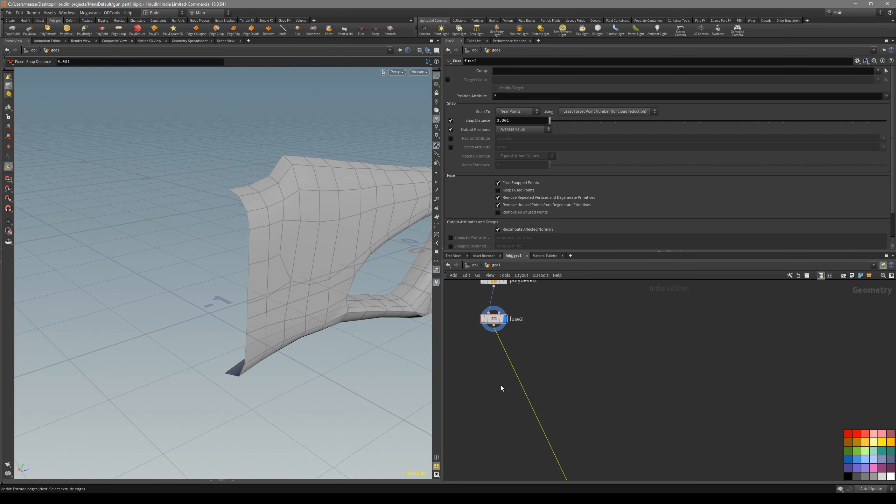
key(Tab)
text(polyp)
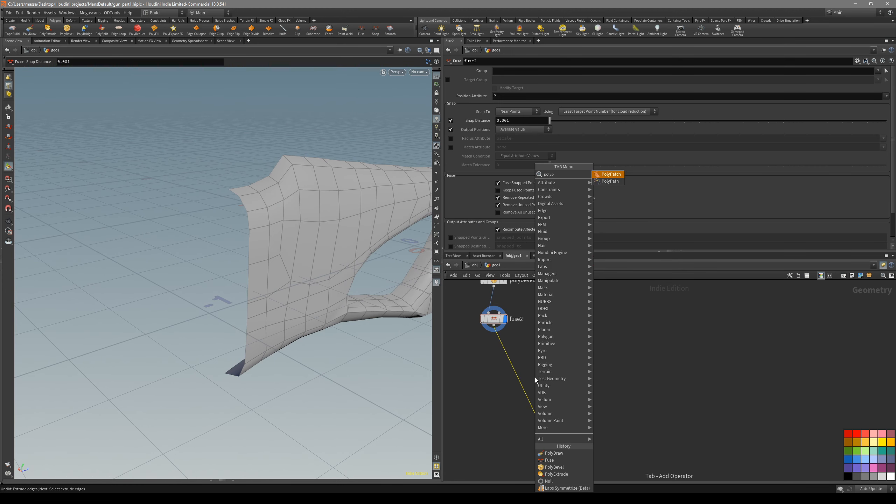
key(BackSpace)
text(d)
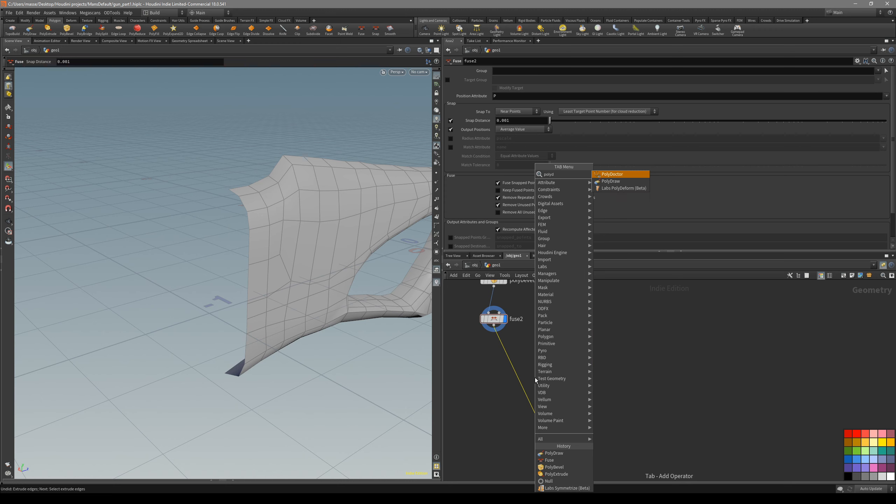
key(Return)
click(526, 372)
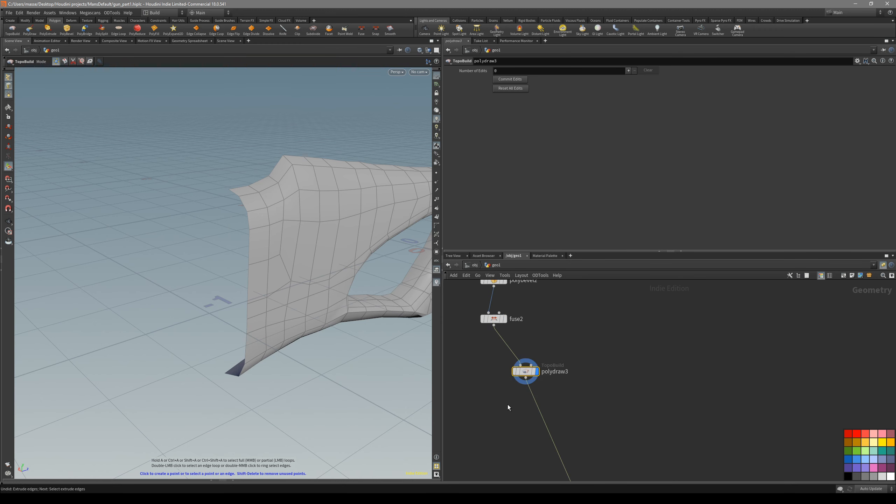
Select the butt end's open border edges in polydraw3, extrude them to the mirror plane and straighten the new edge
click(243, 202)
alt+drag(250, 300, 250, 208)
key(a)
click(243, 373)
alt+drag(244, 372, 262, 326)
shift+click(249, 252)
alt+drag(248, 252, 209, 229)
middle_drag(172, 202, 191, 246)
alt+drag(190, 247, 326, 281)
key(f)
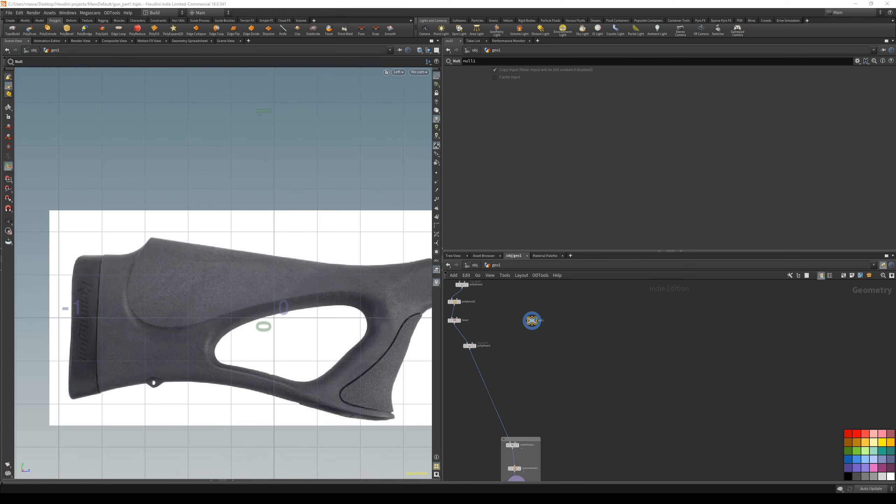
Display null1 to examine the reference image of the stock, and return to polydraw3
mouse_move(214, 323)
alt+middle_down()
mouse_move(228, 316)
mouse_move(218, 329)
alt+middle_up()
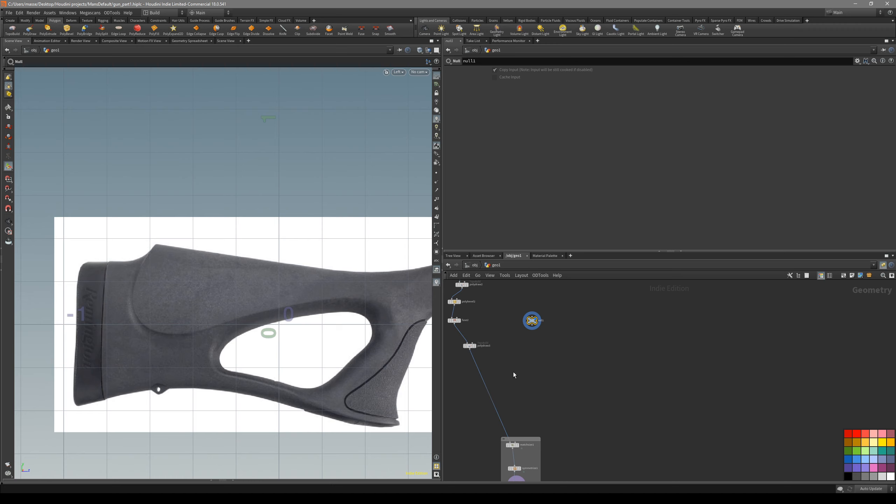
click(470, 345)
alt+drag(254, 311, 183, 299)
key(Return)
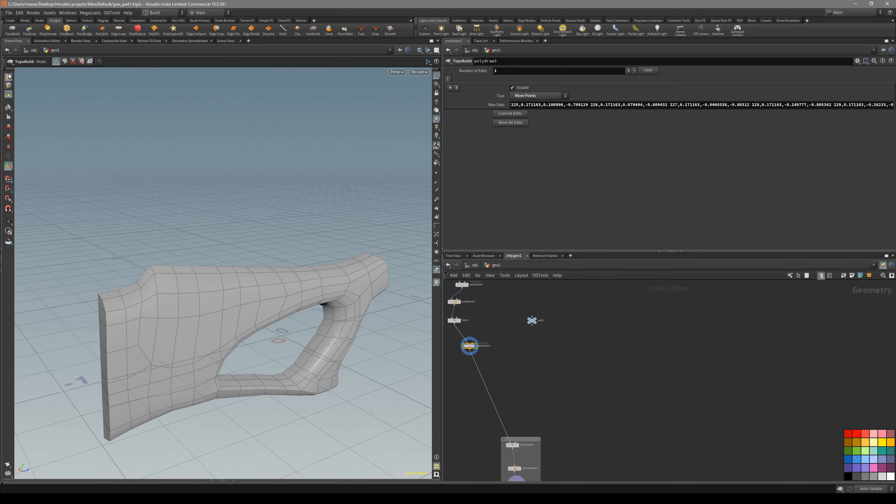
Select the faces of the raised cheek panel on the upper stock, following the outline in the reference image
key(4)
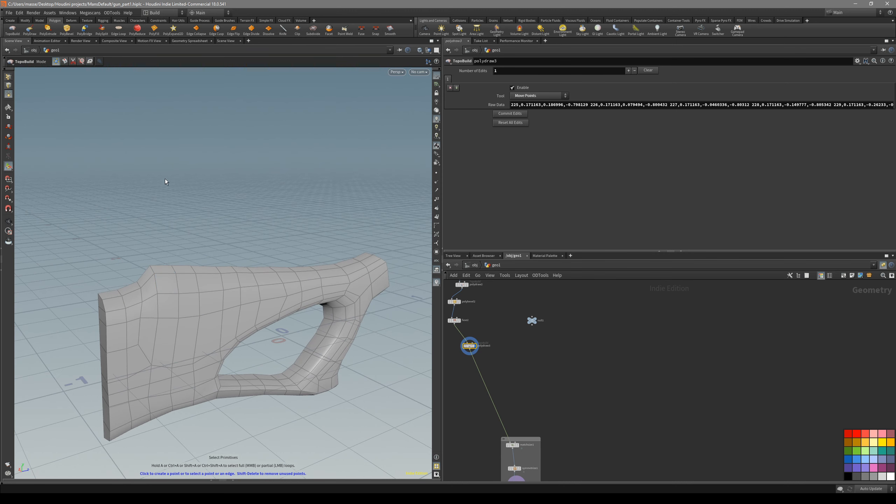
key(1)
key(4)
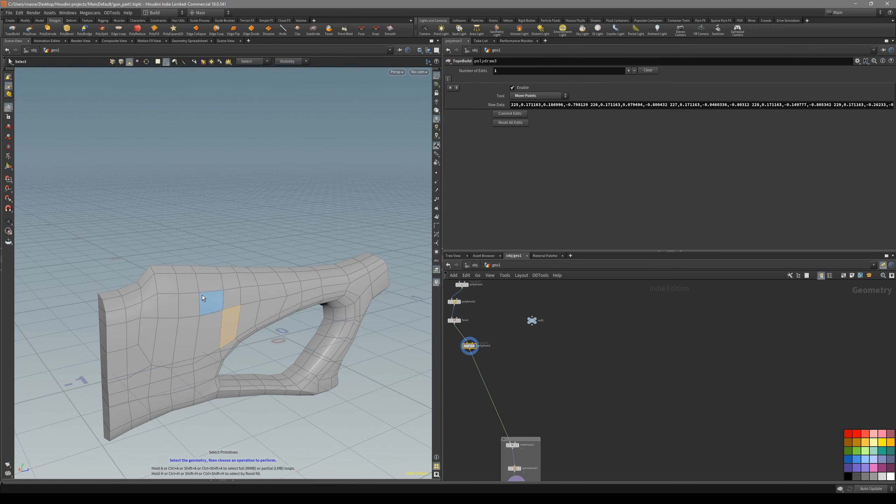
click(150, 277)
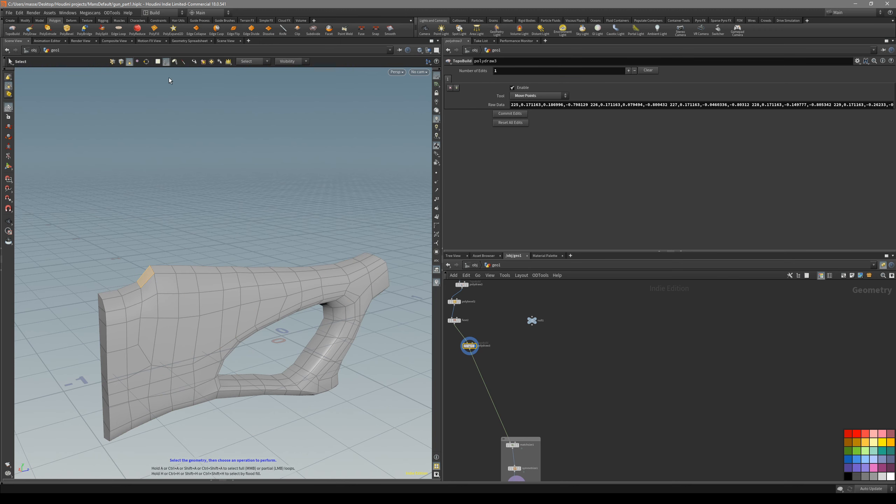
key(space+4)
drag(180, 215, 143, 285)
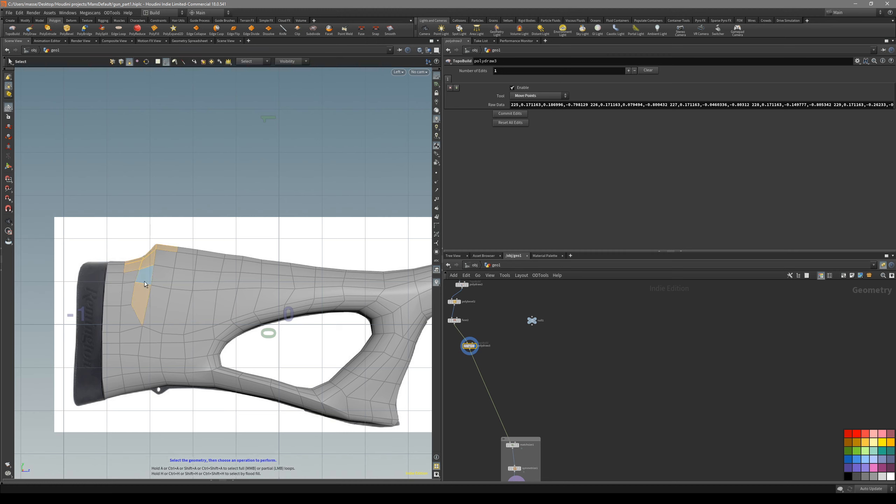
mouse_move(172, 222)
mouse_down()
mouse_move(141, 287)
mouse_move(227, 301)
mouse_move(360, 288)
mouse_move(363, 255)
mouse_move(236, 278)
mouse_move(179, 250)
mouse_up()
key(space+1)
Extrude the selected cheek panel faces with PolyExtrude by about 0.015 and set Divisions to 2
key(c)
click(225, 282)
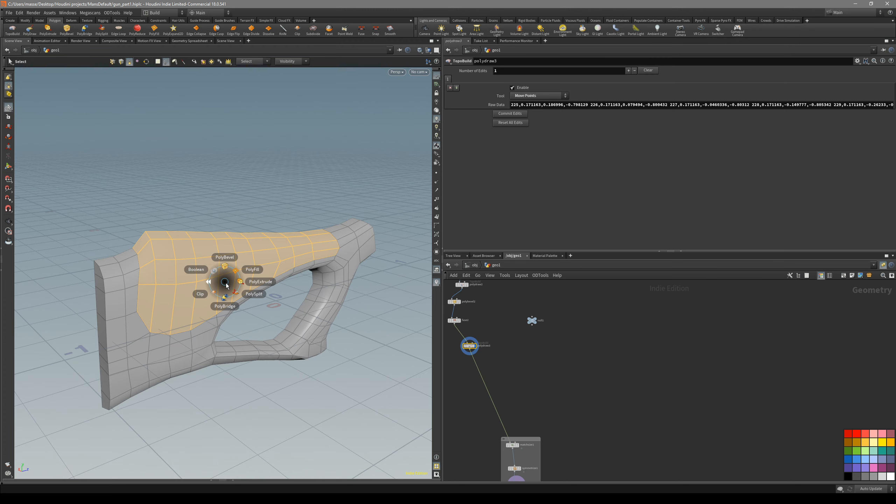
click(244, 287)
drag(245, 306, 200, 243)
alt+right_drag(200, 243, 222, 310)
alt+drag(222, 310, 227, 292)
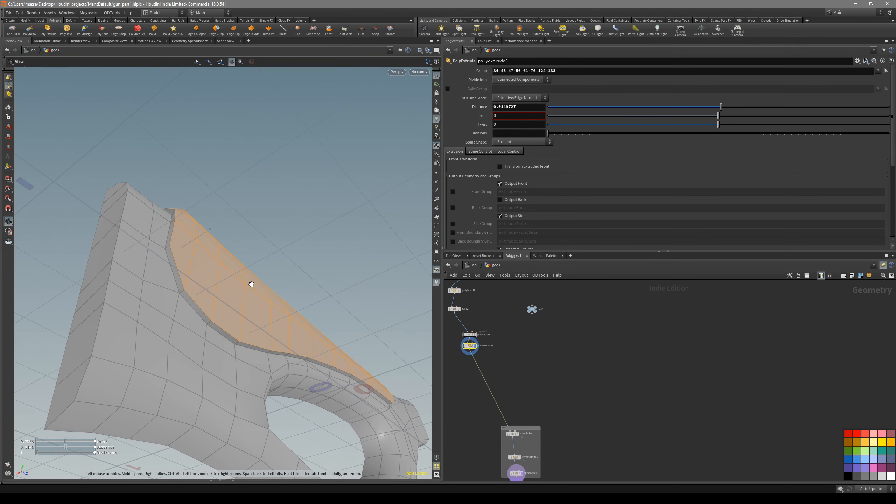
drag(548, 134, 554, 135)
Display subdivide1 and examine the smoothed stock with and without its wireframe, and against the reference image
mouse_move(240, 245)
alt+mouse_down()
mouse_move(238, 254)
mouse_move(230, 217)
mouse_move(297, 277)
mouse_move(320, 326)
mouse_move(305, 311)
alt+mouse_up()
key(shift+w)
key(space+4)
key(space+1)
alt+middle_drag(306, 310, 229, 285)
middle_drag(651, 434, 628, 291)
drag(525, 378, 497, 332)
key(r)
alt+drag(214, 250, 270, 238)
key(shift+w)
key(shift+w)
alt+right_drag(270, 239, 194, 220)
key(shift+w)
mouse_move(194, 220)
alt+mouse_down()
mouse_move(239, 246)
mouse_move(247, 263)
alt+mouse_up()
key(shift+w)
key(shift+w)
mouse_move(159, 200)
alt+mouse_down()
mouse_move(229, 241)
mouse_move(259, 278)
mouse_move(222, 329)
mouse_move(310, 314)
mouse_move(260, 301)
mouse_move(280, 287)
mouse_move(299, 304)
mouse_move(293, 313)
alt+mouse_up()
key(shift+w)
key(shift+w)
key(shift+w)
key(space+4)
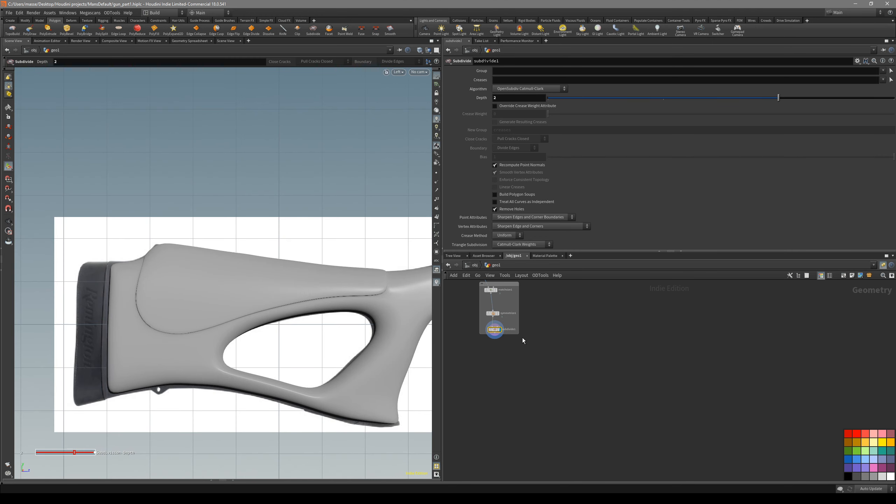
Display polyextrude3 again and examine the extruded cheek panel near the short end
middle_drag(523, 338, 531, 414)
middle_drag(489, 304, 546, 396)
click(516, 374)
scroll(495, 370, up, 3)
alt+drag(318, 325, 302, 344)
key(space+1)
middle_drag(560, 402, 555, 375)
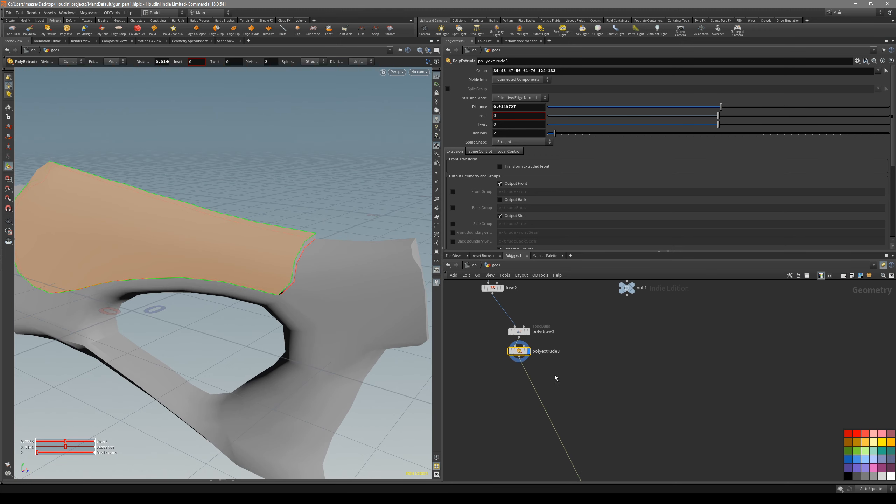
Display polydraw3 instead of polyextrude3 and show the stock with its wireframe
drag(520, 351, 538, 377)
middle_drag(546, 307, 556, 335)
drag(577, 340, 537, 376)
key(r)
key(shift+w)
scroll(569, 392, up, 2)
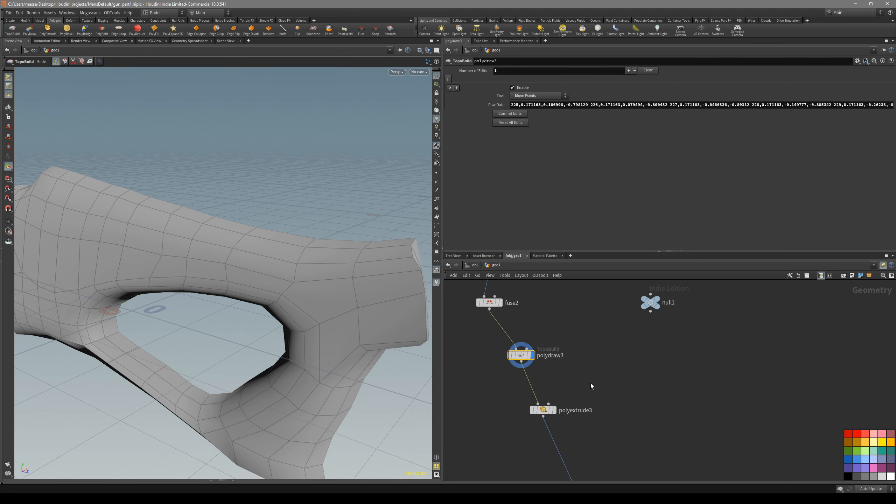
key(Escape)
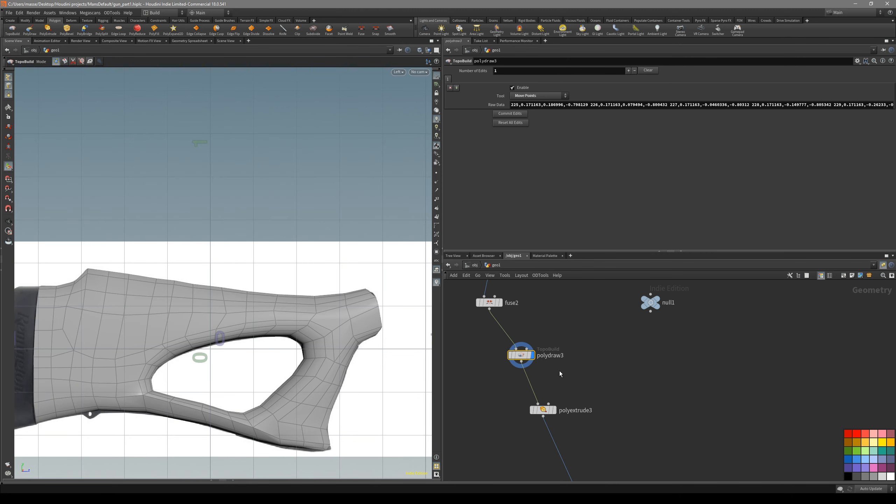
Rewire the node chain so polyextrude3 follows fuse2 directly and polydraw3 comes after polyextrude3
drag(521, 355, 496, 366)
drag(275, 324, 406, 336)
drag(259, 302, 324, 248)
middle_drag(511, 338, 511, 328)
drag(545, 395, 566, 391)
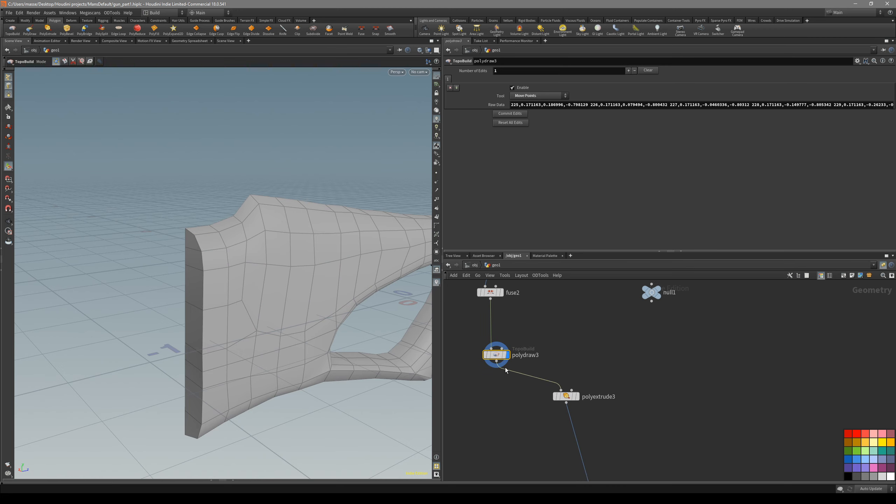
drag(504, 355, 502, 365)
drag(569, 396, 506, 322)
drag(498, 363, 466, 365)
drag(500, 319, 487, 322)
key(r)
alt+drag(314, 289, 327, 270)
drag(513, 390, 467, 360)
key(r)
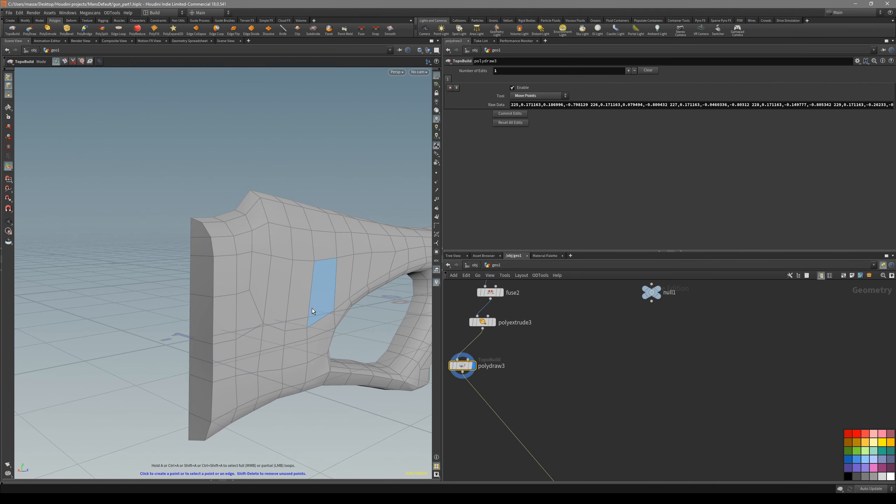
Reset all stored edits of polydraw3
alt+drag(313, 309, 381, 328)
click(504, 122)
alt+drag(303, 255, 223, 295)
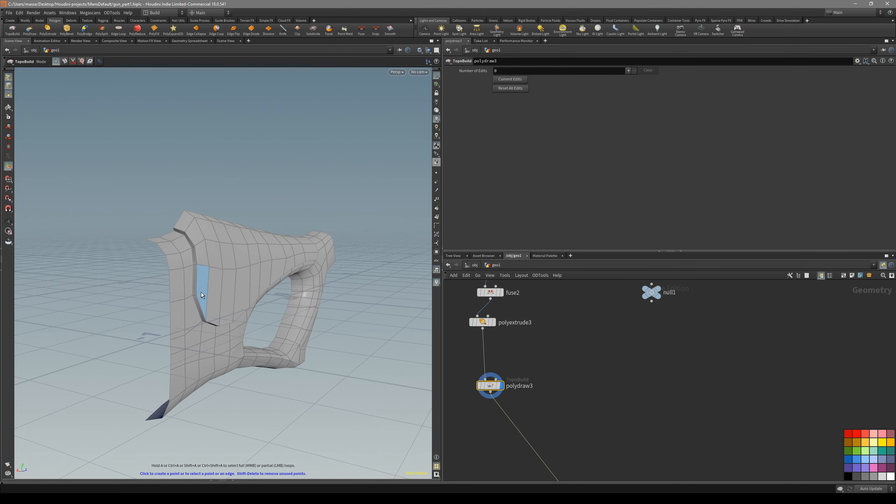
Extend the open border edge loop at the tall butt end inward as a strip of polygons and straighten its outer edge
alt+middle_drag(176, 282, 188, 275)
click(178, 246)
middle_click(186, 367)
alt+drag(185, 368, 244, 384)
double_click(178, 390)
drag(183, 289, 175, 297)
key(ctrl+z)
click(177, 294)
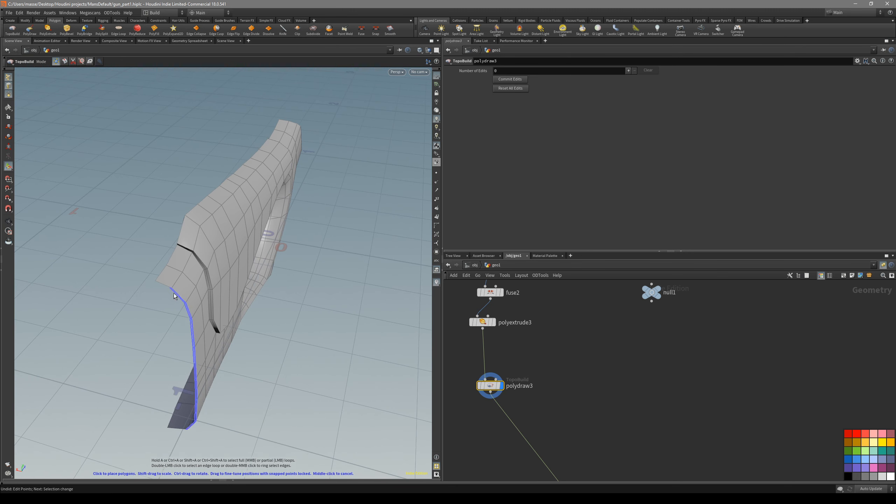
click(152, 290)
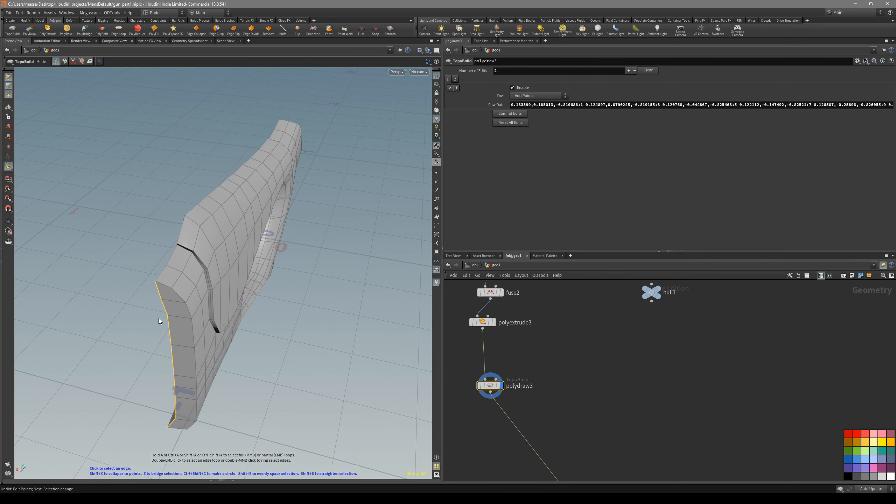
key(shift+s)
Try to reposition the corner point near the narrow end of the cheek panel's extruded edge
alt+drag(194, 338, 311, 327)
alt+right_drag(310, 326, 329, 274)
click(330, 274)
drag(326, 276, 343, 329)
key(ctrl+z)
key(Escape)
mouse_move(195, 367)
mouse_down()
mouse_move(220, 360)
mouse_move(184, 378)
mouse_move(329, 374)
mouse_move(325, 390)
mouse_move(376, 367)
mouse_move(352, 362)
mouse_move(298, 377)
mouse_up()
key(Escape)
key(shift+w)
key(Return)
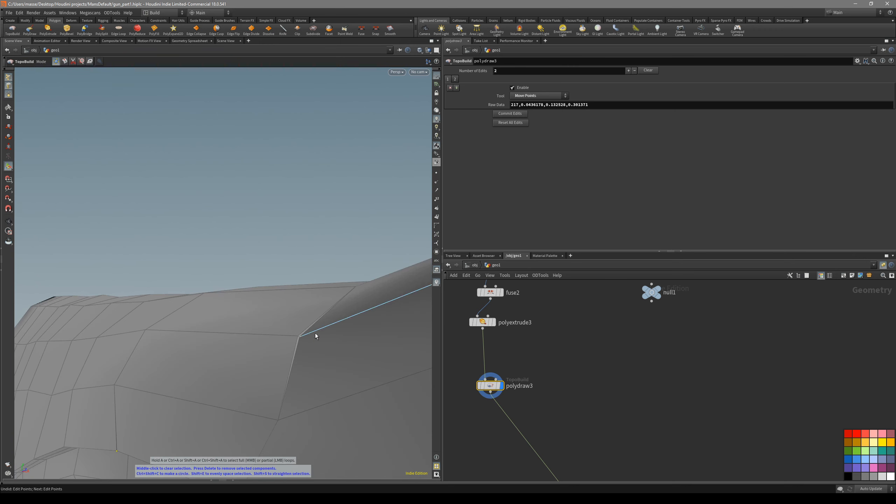
key(ctrl+z)
alt+drag(300, 338, 319, 348)
Display subdivide1 and examine the smoothed cheek panel seam in perspective and against the reference image from the side
key(shift+w)
middle_drag(593, 413, 566, 344)
scroll(566, 345, down, 4)
scroll(579, 389, up, 3)
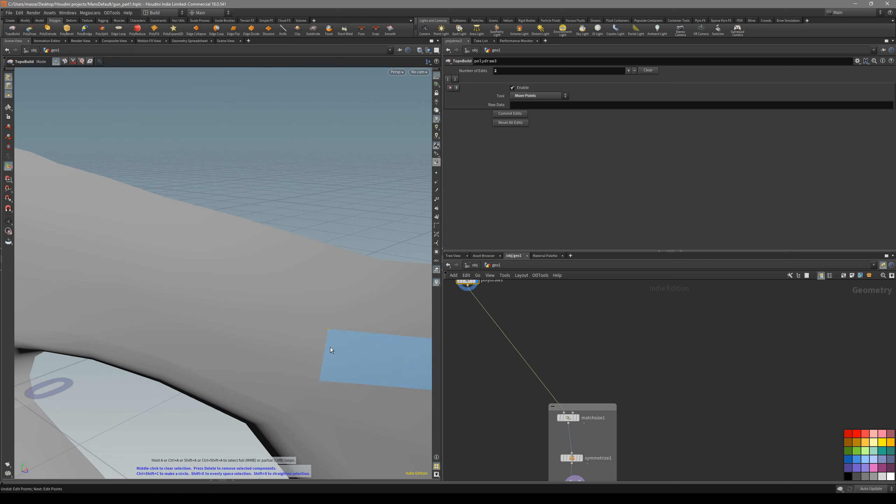
key(shift+w)
alt+drag(330, 347, 348, 245)
drag(304, 343, 332, 400)
key(ctrl+z)
key(shift+w)
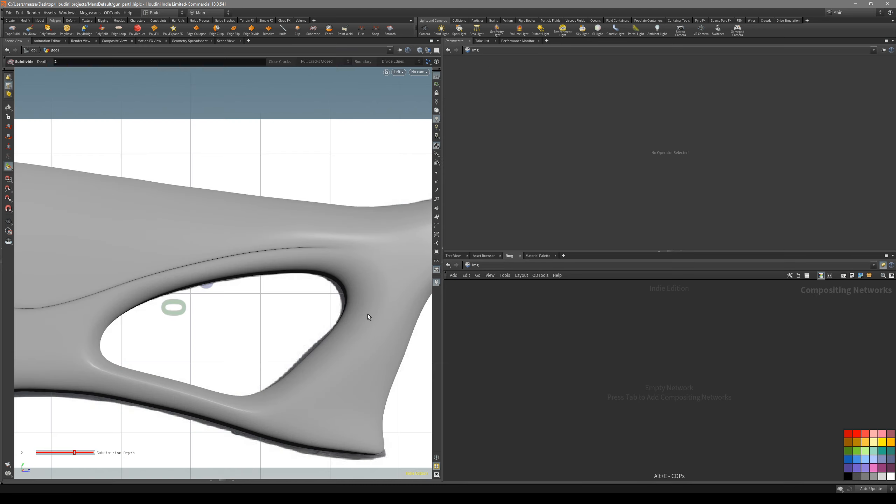
alt+middle_drag(368, 313, 350, 348)
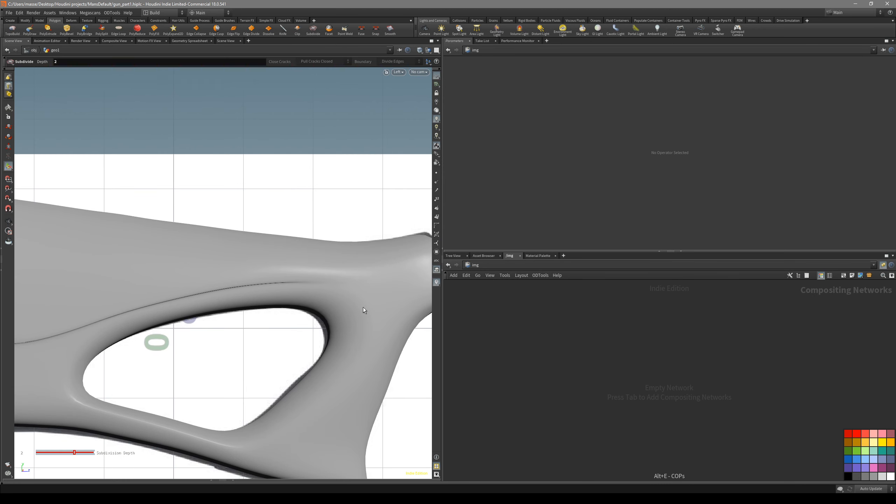
alt+right_drag(362, 307, 262, 334)
key(Return)
alt+right_drag(302, 304, 354, 296)
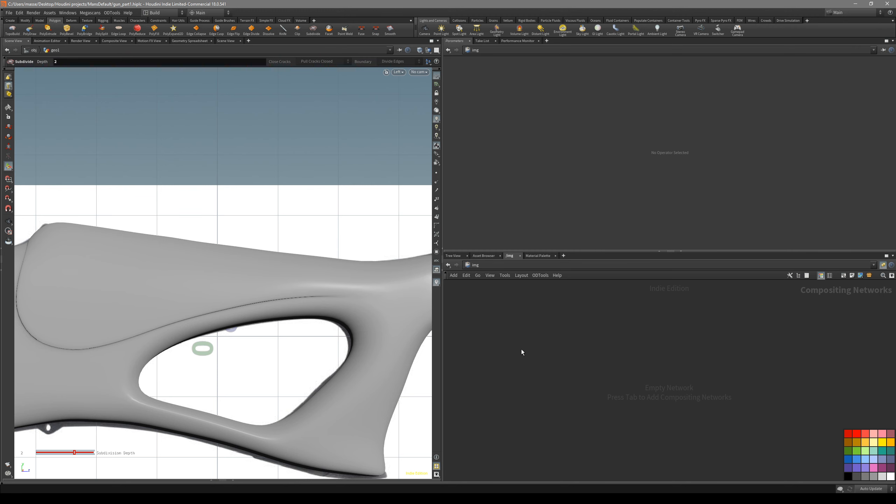
Return to the geo1 node network and display polydraw3 with its wireframe, seen from the stock's open inner side
key(alt+q)
double_click(592, 363)
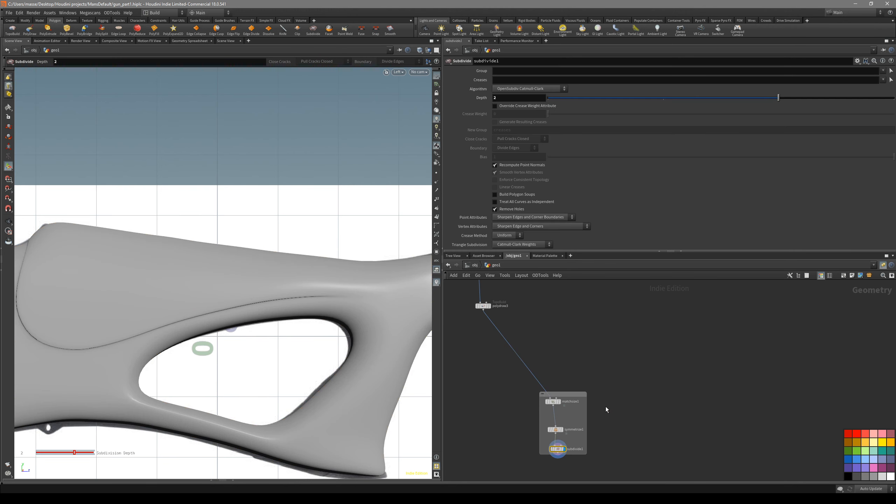
alt+middle_drag(277, 311, 285, 314)
middle_drag(507, 323, 529, 367)
click(511, 351)
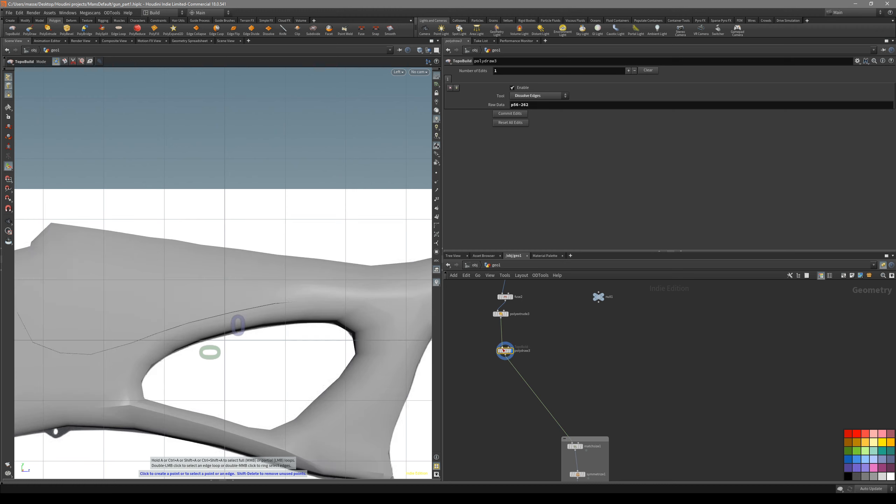
key(space+1)
mouse_move(246, 293)
alt+mouse_down()
mouse_move(203, 242)
mouse_move(324, 191)
mouse_move(228, 254)
mouse_move(190, 257)
mouse_move(264, 256)
mouse_move(285, 264)
mouse_move(274, 280)
mouse_move(294, 269)
alt+mouse_up()
key(shift+w)
key(Return)
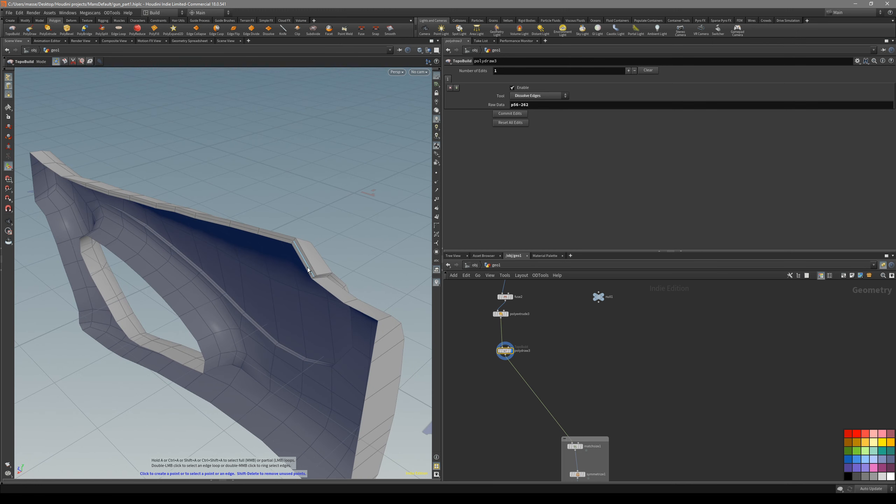
Delete the extruded side faces running along the cheek panel's upper border at the mirror plane
scroll(532, 366, up, 3)
click(308, 265)
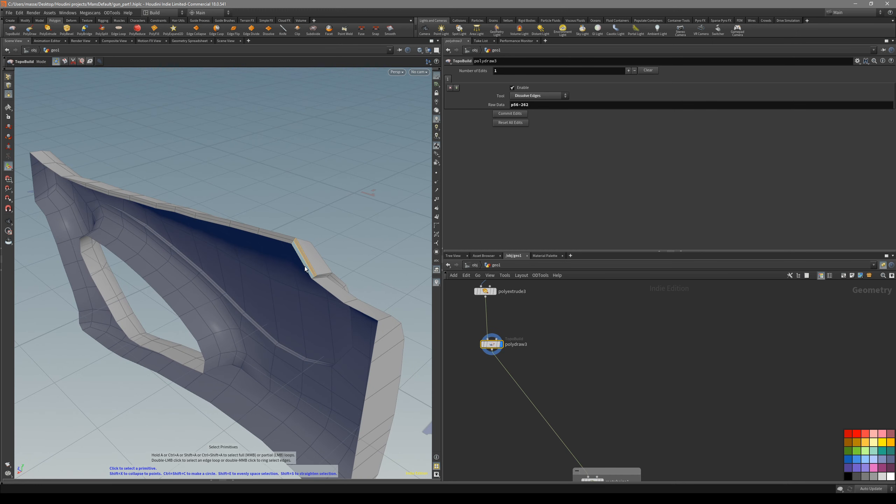
drag(166, 210, 262, 212)
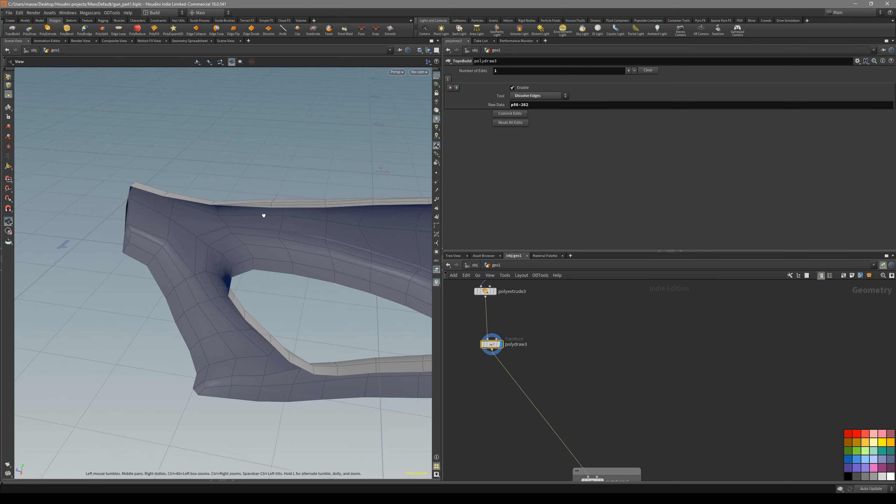
click(284, 207)
key(Delete)
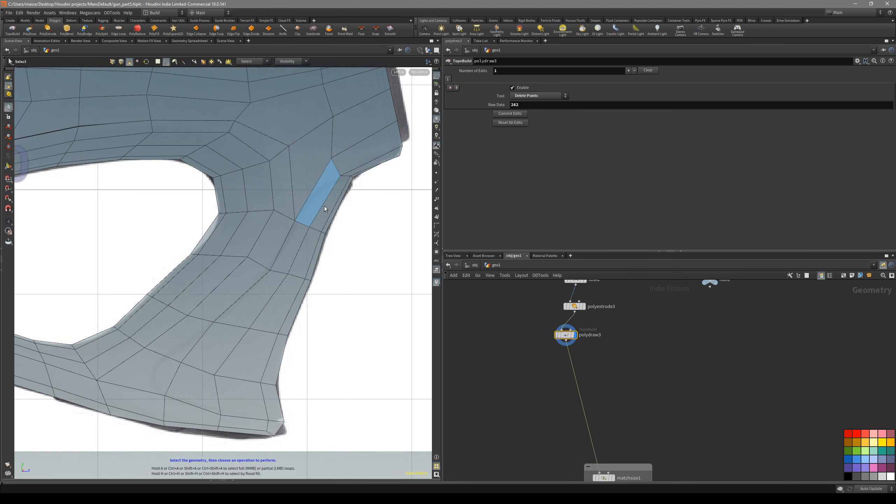
middle_drag(329, 206, 322, 248)
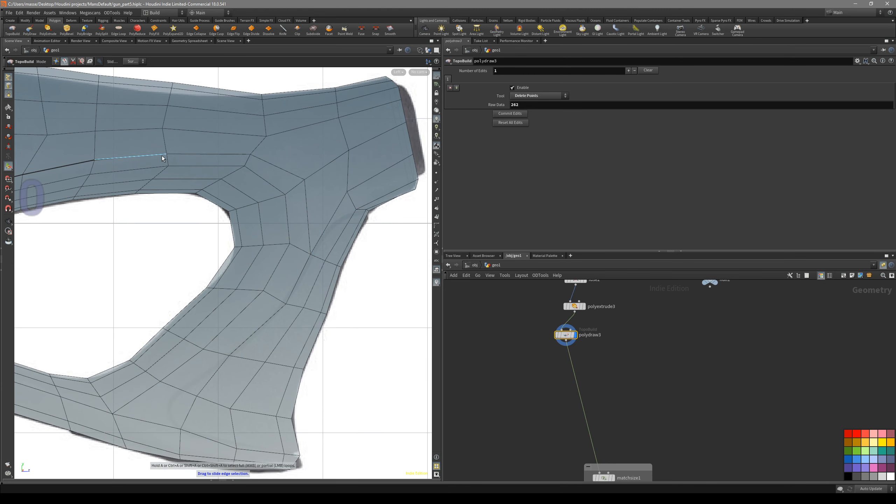
Slide the points on the upper part of the grip column to even out the edge flow behind the thumbhole
click(63, 61)
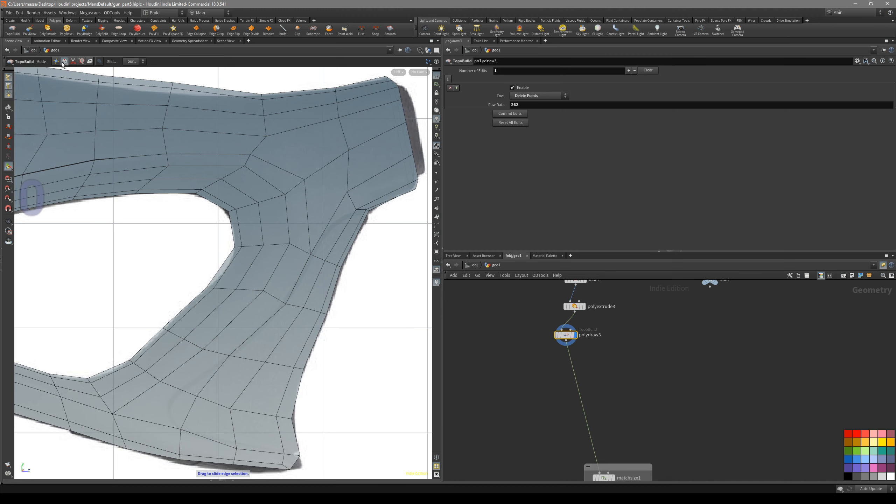
scroll(290, 213, up, 4)
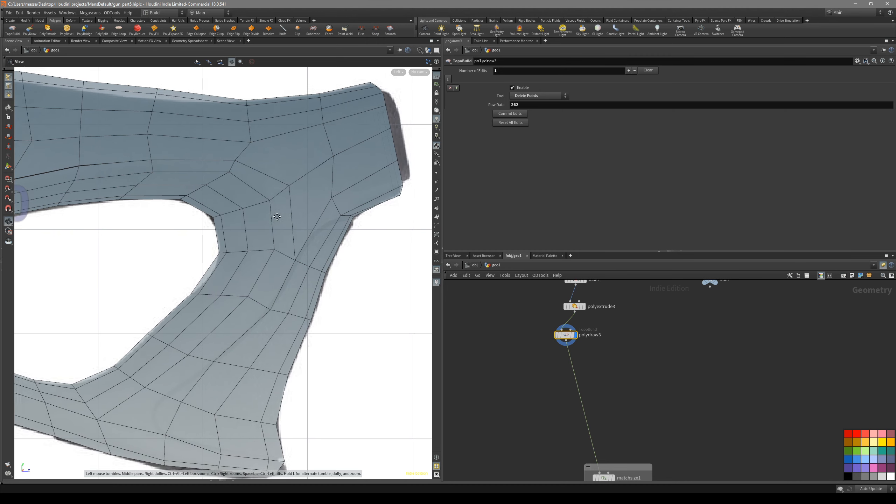
drag(344, 194, 320, 237)
drag(288, 287, 288, 291)
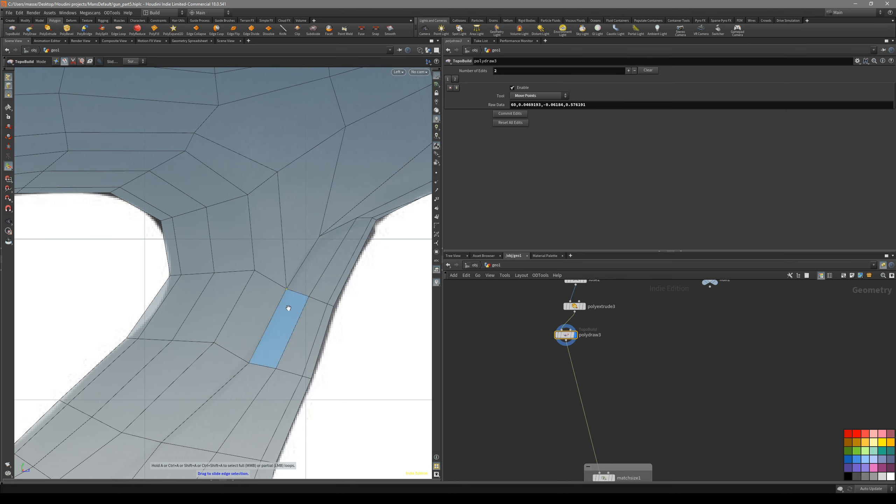
alt+middle_drag(286, 295, 290, 245)
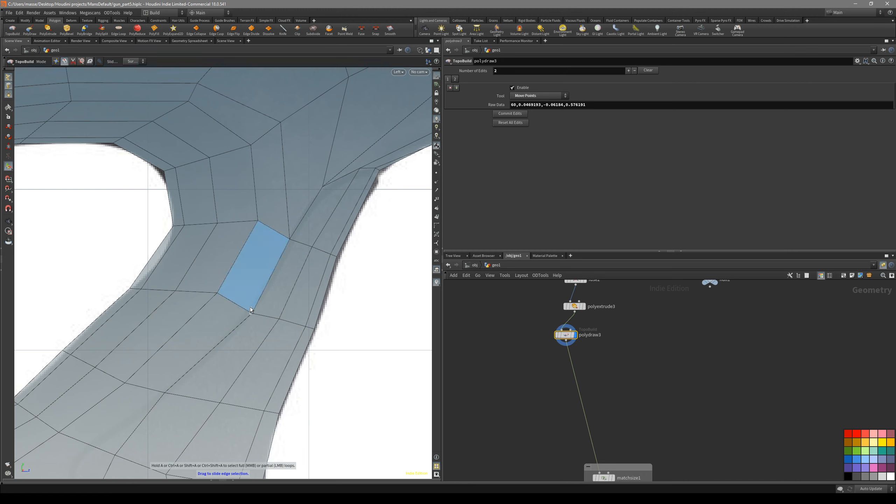
drag(256, 314, 255, 313)
key(ctrl+z)
drag(252, 312, 250, 309)
alt+right_drag(251, 309, 216, 332)
Slide the points near the grip's lower end to even out the edge flow there
alt+middle_drag(216, 332, 222, 290)
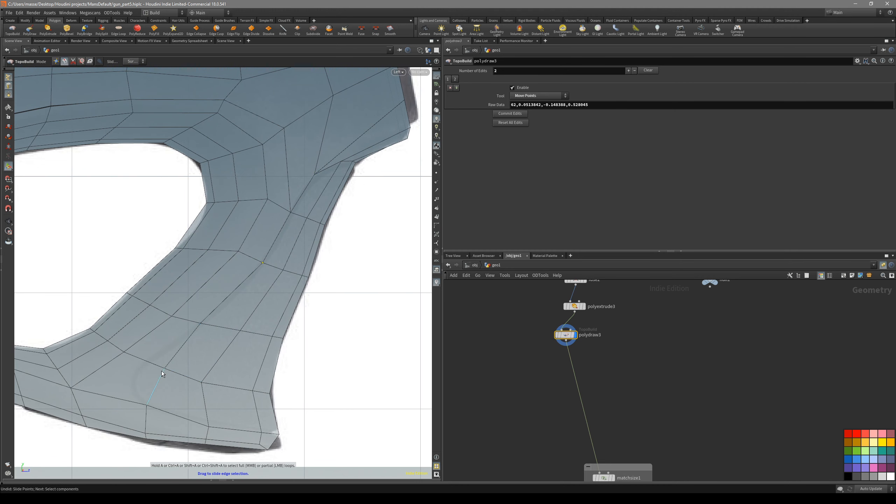
alt+middle_drag(219, 405, 235, 386)
drag(182, 350, 154, 359)
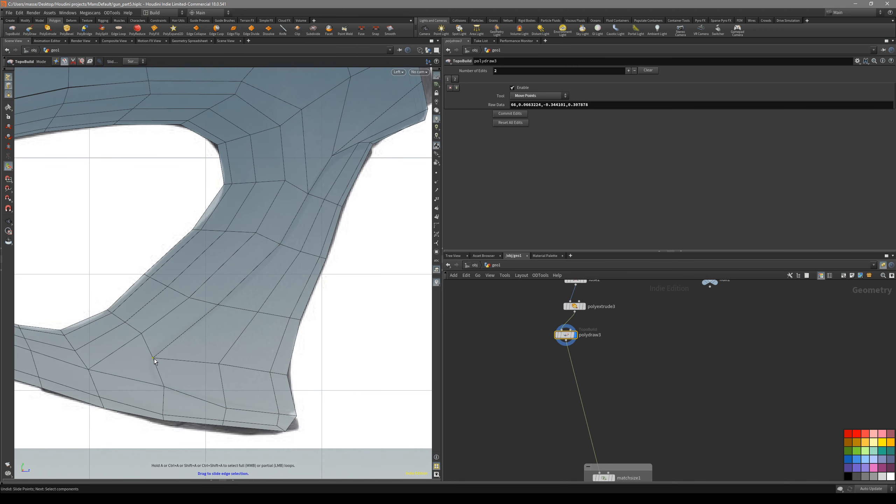
drag(218, 305, 219, 305)
drag(226, 409, 226, 405)
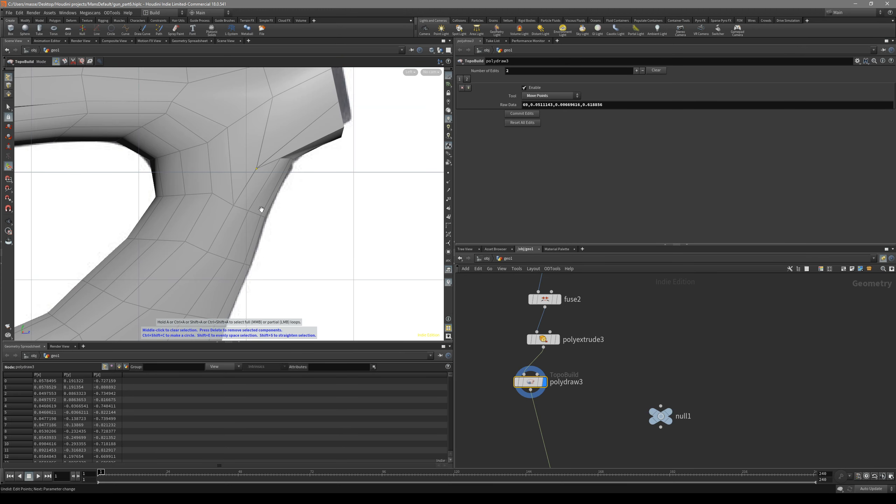
drag(260, 207, 310, 203)
Delete the diagonal edge at the short end and split the polygons from the inner corner up to the upper edge
key(space+4)
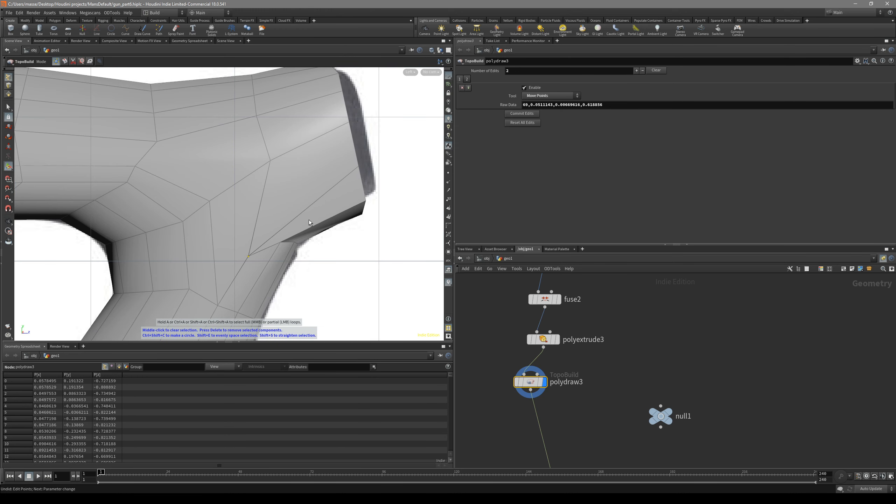
drag(294, 237, 281, 209)
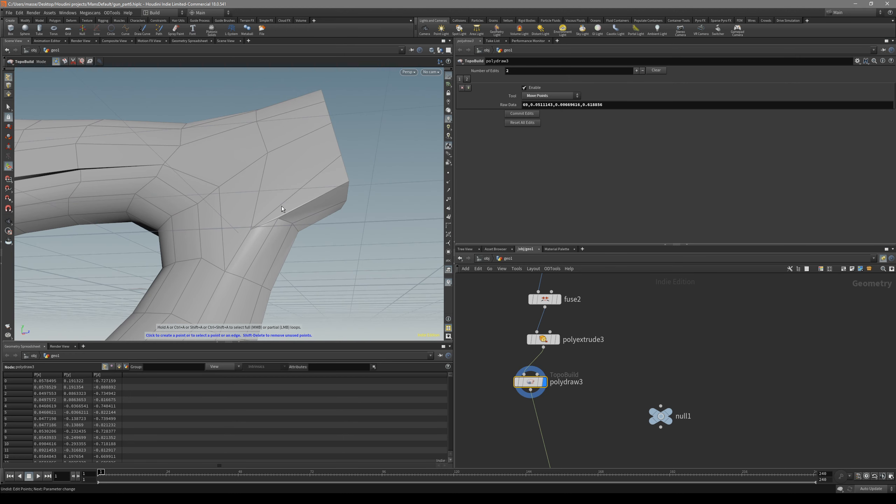
key(3)
click(283, 204)
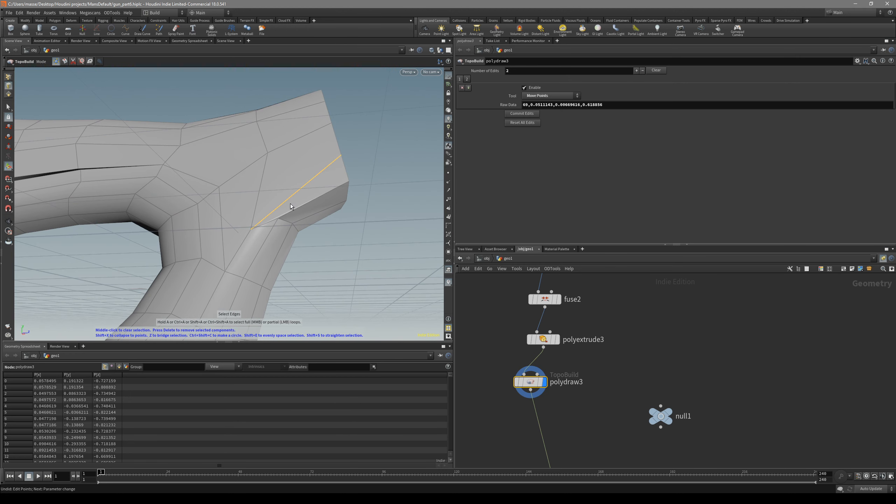
key(Delete)
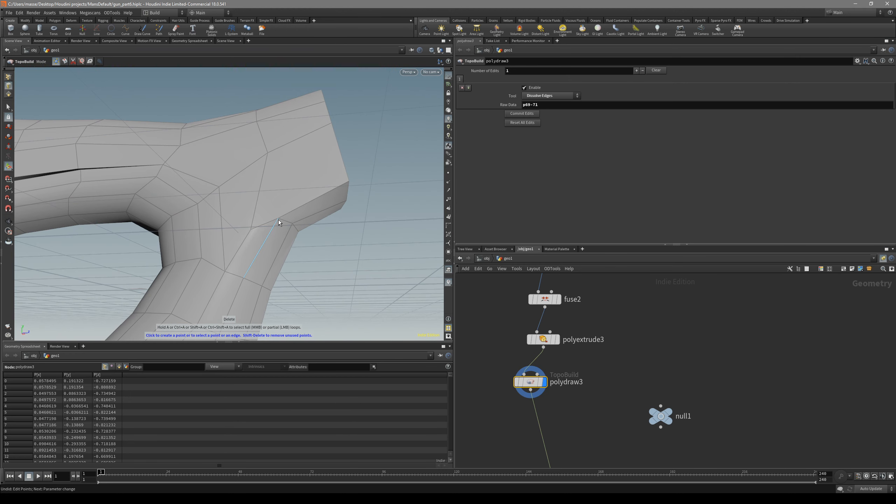
ctrl+shift+click(279, 219)
click(288, 143)
mouse_move(288, 142)
alt+mouse_down()
mouse_move(330, 216)
mouse_move(298, 137)
alt+mouse_up()
Split the polygons around the short end to add further edges across its side and lower faces
alt+drag(321, 181, 297, 180)
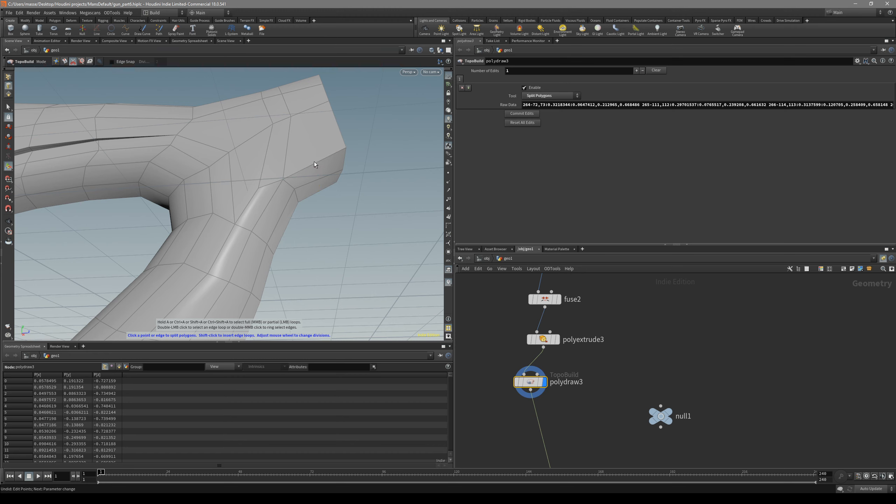
alt+drag(310, 161, 310, 191)
shift+click(310, 191)
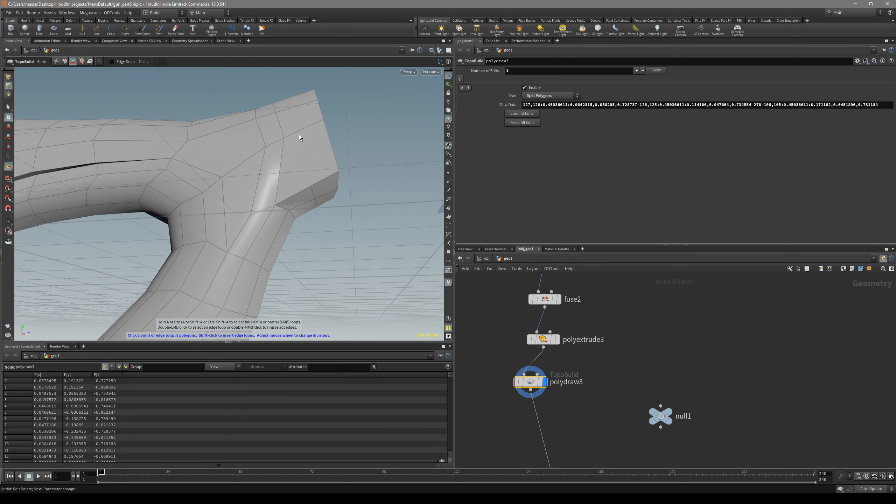
click(309, 187)
alt+drag(304, 124, 301, 136)
click(302, 129)
click(282, 73)
alt+drag(306, 156, 266, 209)
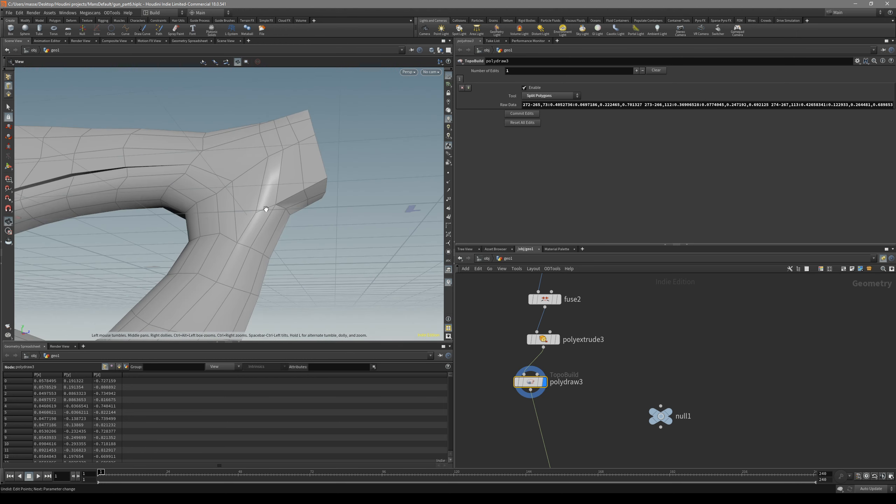
Delete the extra point on the edge loop framing the grip panel, just below the short end
key(space+4)
alt+middle_drag(294, 238, 297, 191)
alt+drag(297, 191, 259, 162)
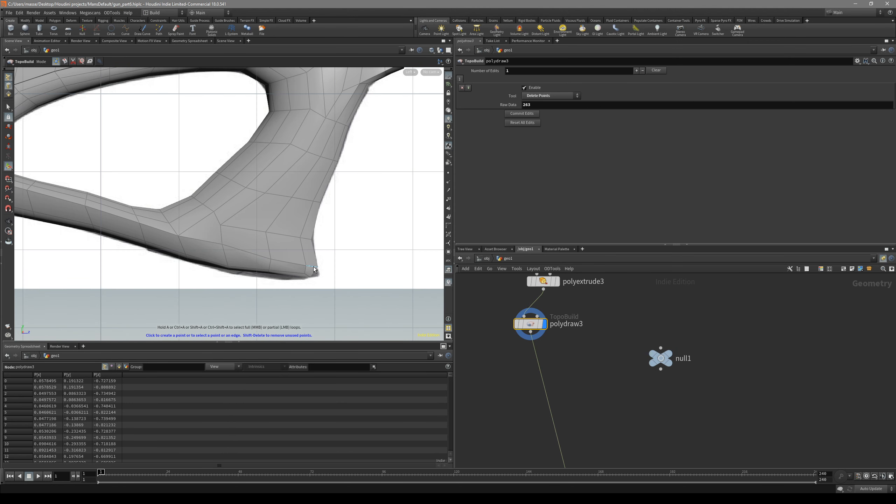
alt+drag(314, 270, 268, 263)
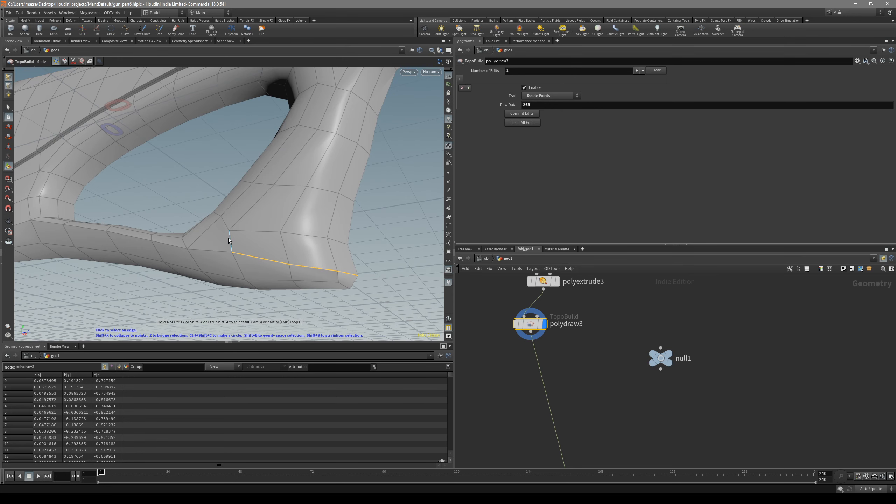
key(ctrl+z)
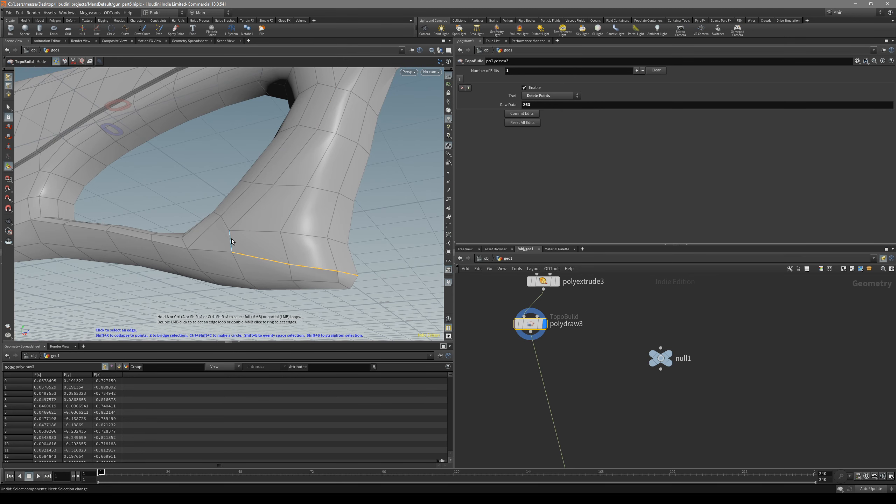
alt+drag(299, 166, 271, 273)
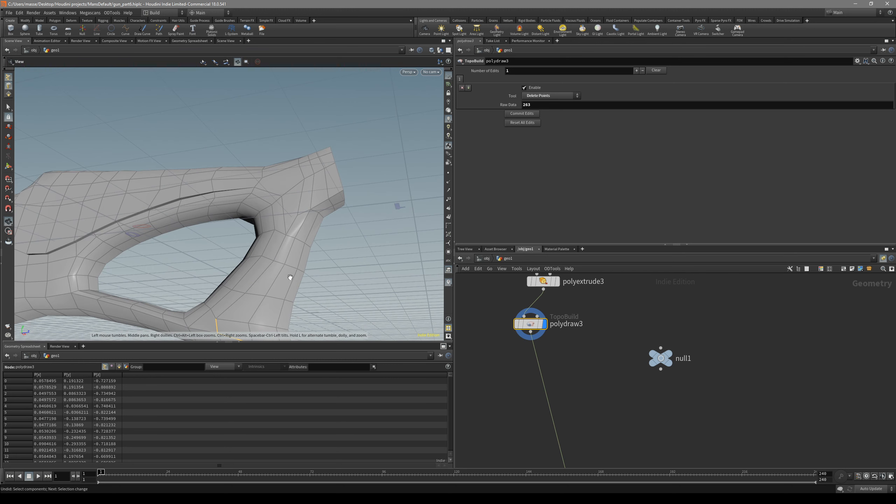
click(295, 221)
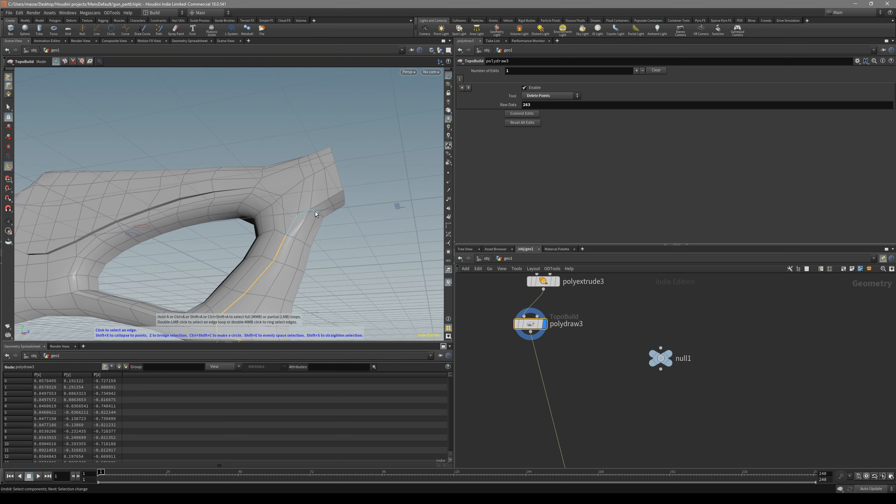
alt+drag(320, 215, 293, 198)
alt+right_drag(303, 195, 327, 197)
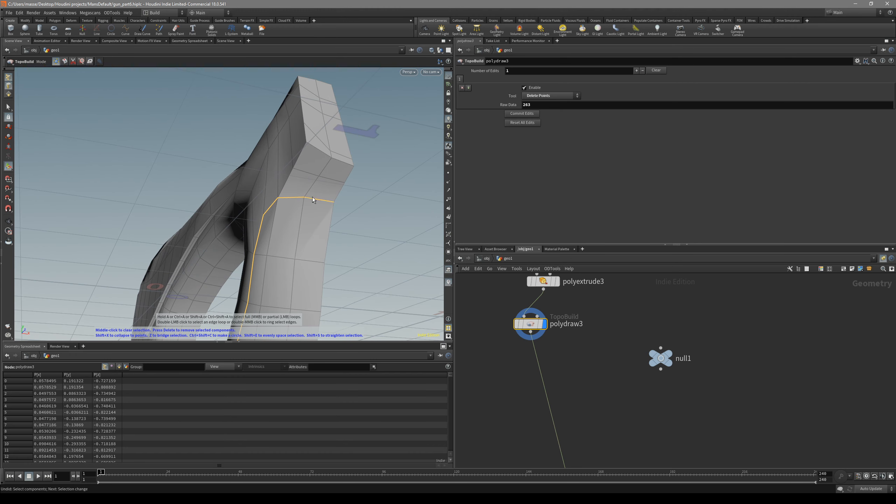
key(Delete)
Select the edge loop framing the grip's rear panel, from below the short end to the lower tip, and apply PolyBevel to it
alt+drag(290, 209, 315, 257)
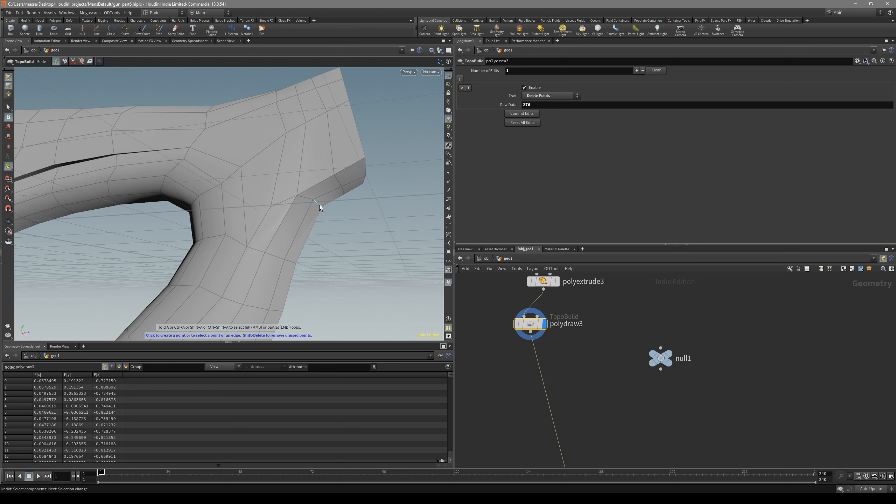
alt+drag(320, 204, 300, 217)
alt+middle_drag(310, 224, 334, 135)
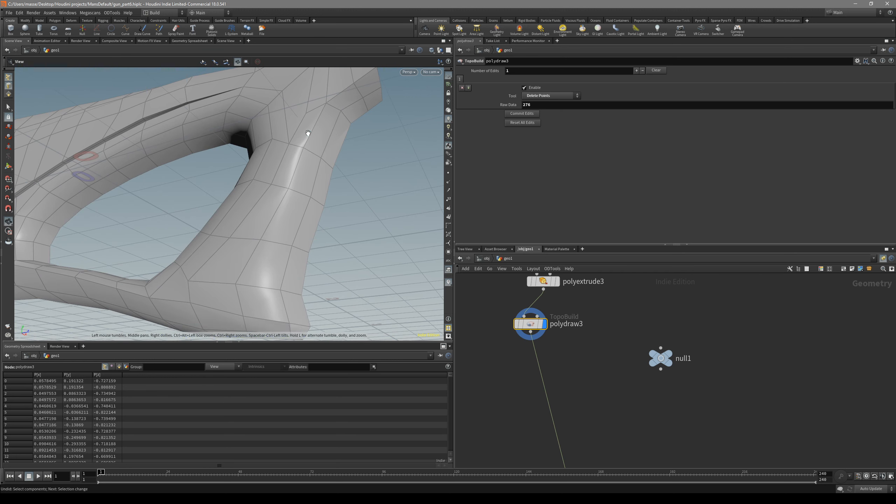
alt+drag(306, 134, 342, 124)
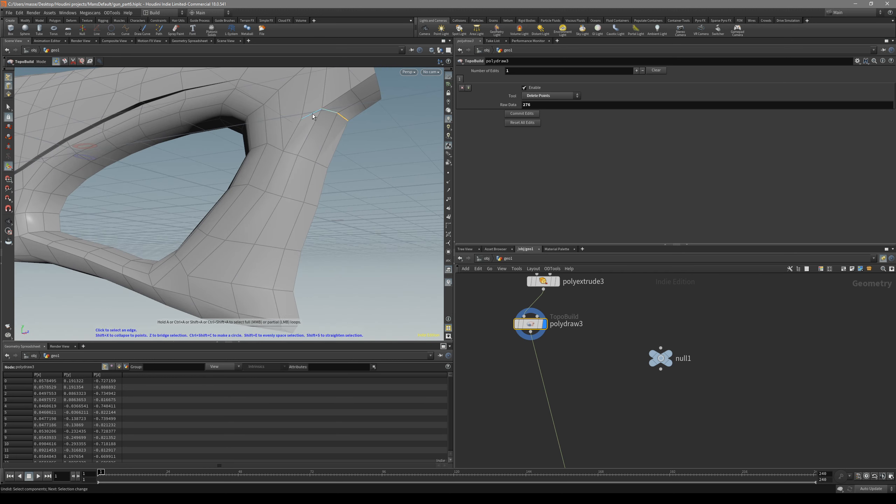
alt+drag(191, 292, 232, 199)
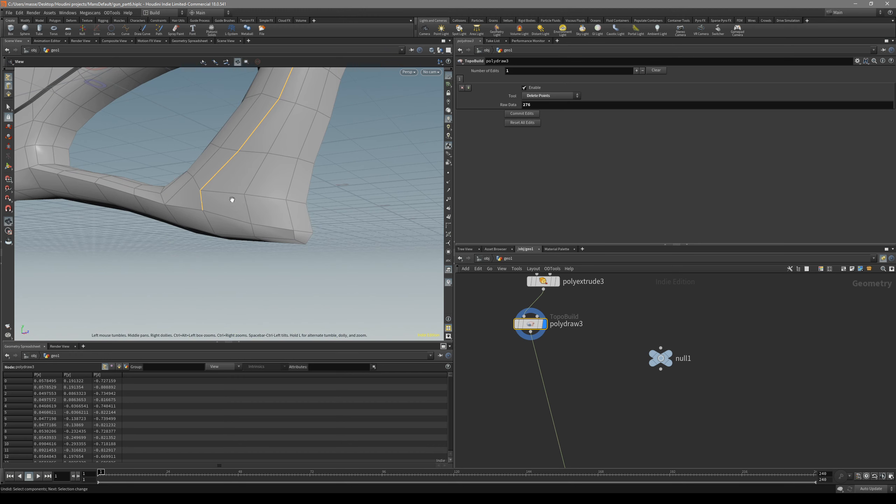
alt+drag(293, 220, 242, 183)
key(c)
click(280, 183)
click(281, 162)
Set the grip panel bevel's distance to 0.005 and its divisions to 1
alt+middle_drag(270, 177, 262, 239)
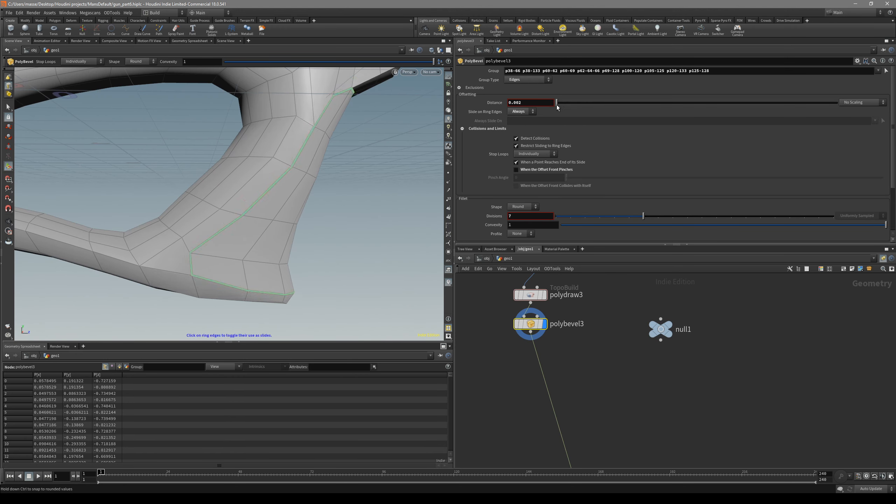
drag(578, 218, 556, 216)
alt+drag(280, 243, 243, 243)
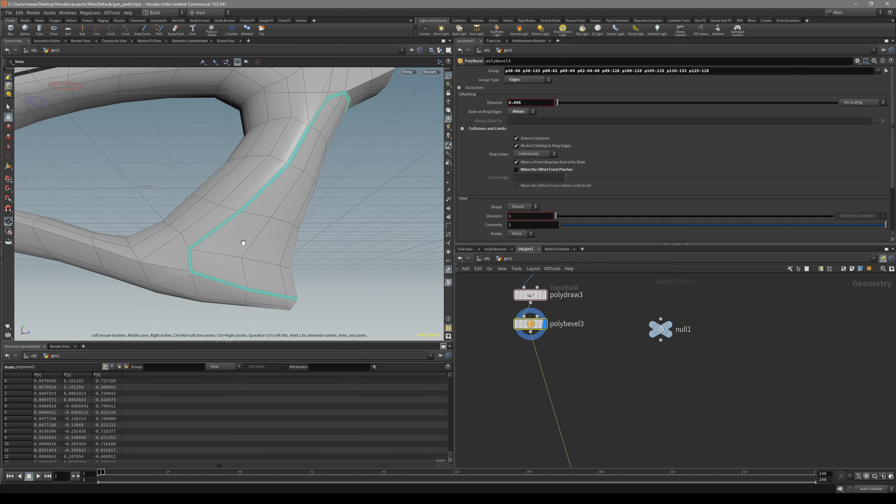
key(space+4)
alt+right_drag(212, 262, 370, 216)
alt+right_drag(293, 212, 365, 194)
middle_drag(537, 103, 540, 119)
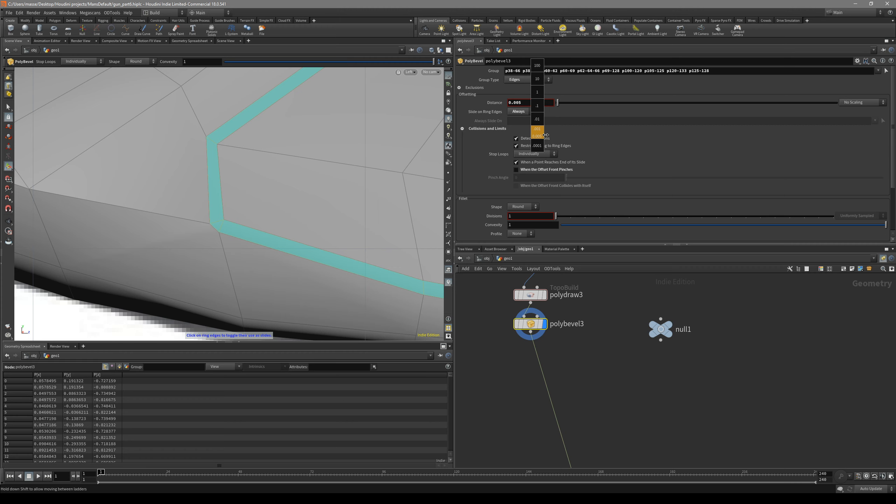
alt+middle_drag(276, 186, 264, 205)
Add a PolyDraw node after the grip panel bevel and display it
key(s)
alt+right_drag(264, 205, 245, 235)
key(Tab)
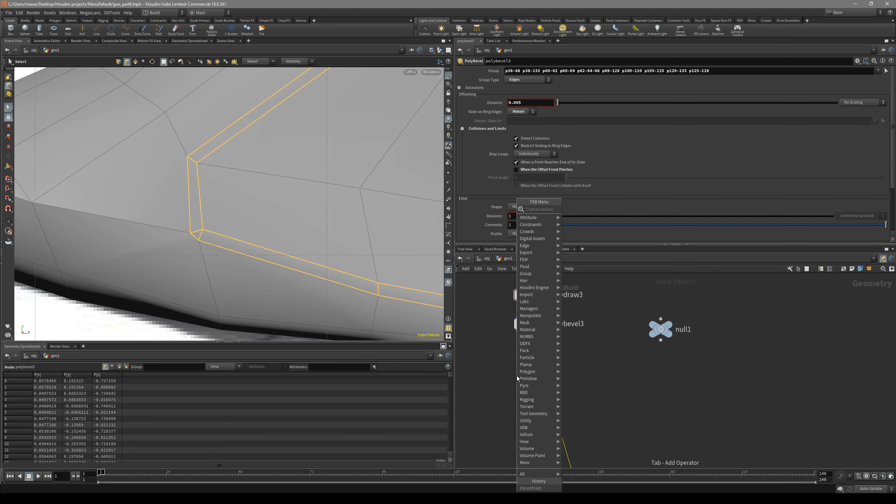
text(polyd)
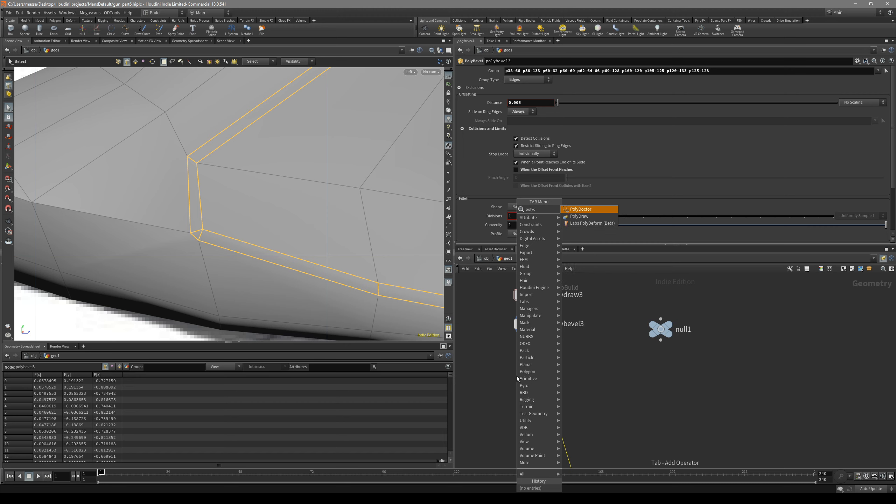
click(580, 216)
click(547, 391)
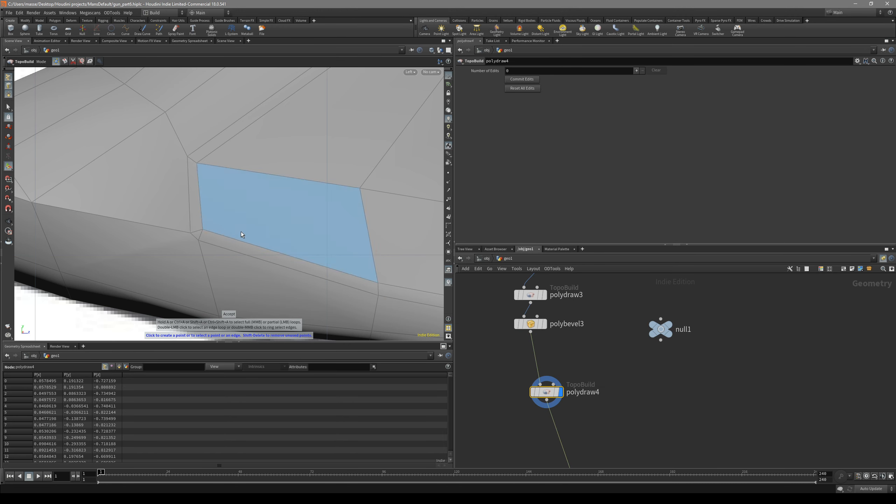
Move the points at the bevelled strip's lower inner corner to clean up the small corner faces
drag(191, 234, 198, 240)
alt+right_drag(271, 233, 234, 229)
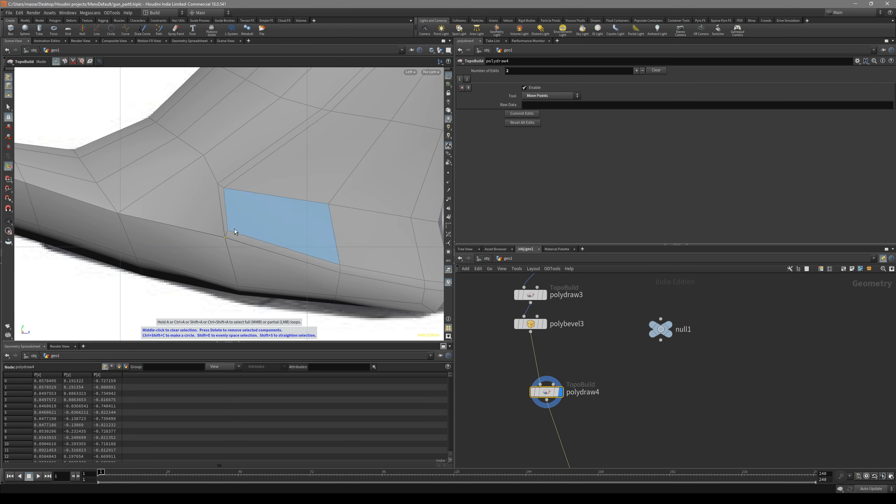
drag(228, 231, 230, 232)
alt+right_drag(230, 232, 220, 204)
alt+middle_drag(310, 85, 286, 200)
alt+right_drag(286, 200, 262, 216)
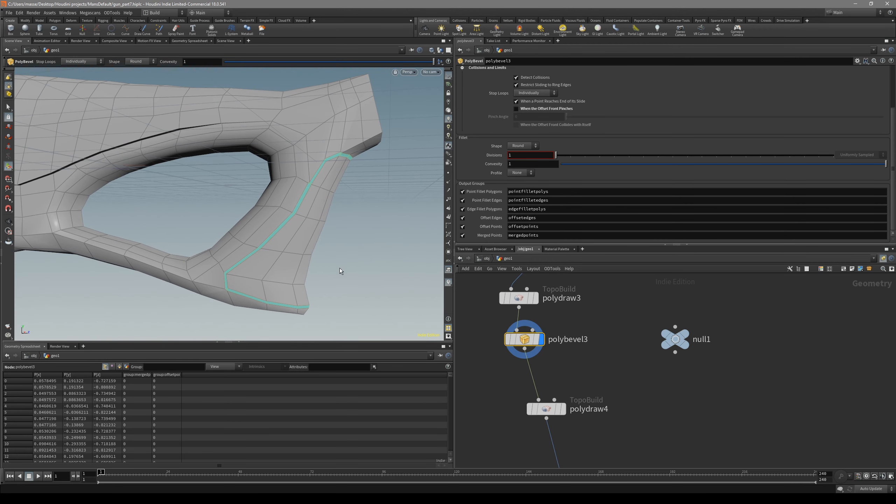
Select the narrow bevelled face strip around the grip panel and PolyExtrude it inward with a distance of about -0.006
alt+drag(294, 252, 308, 297)
click(564, 409)
key(Return)
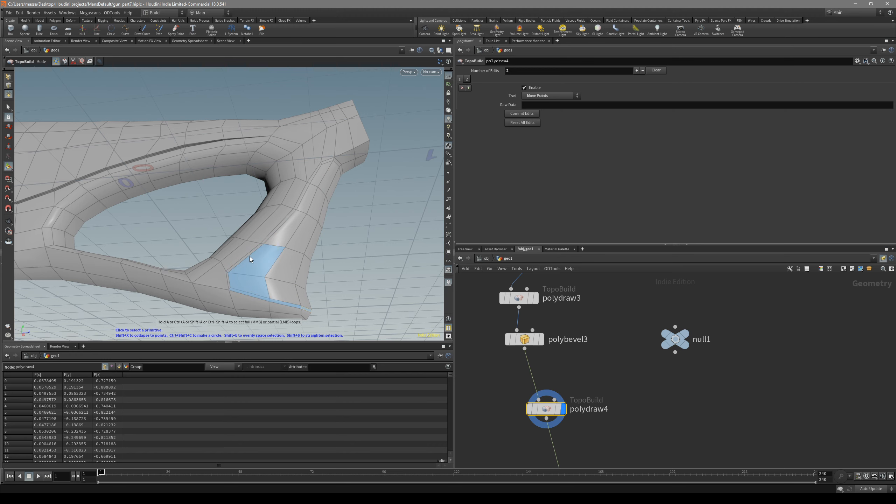
click(250, 257)
shift+click(341, 170)
alt+drag(298, 214, 304, 227)
key(c)
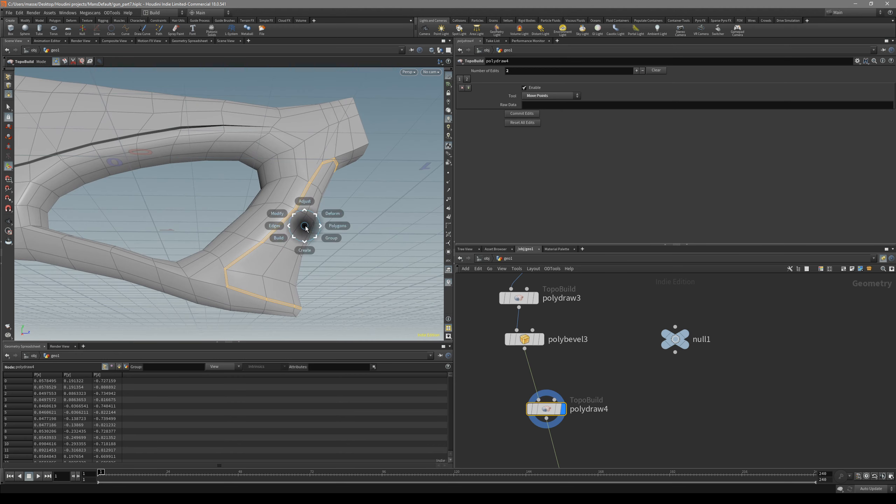
click(335, 229)
click(357, 230)
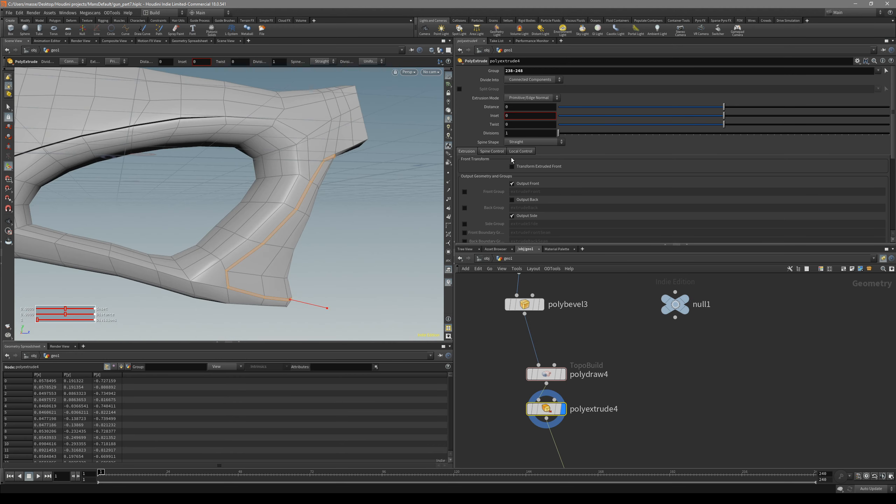
drag(309, 304, 303, 303)
alt+drag(244, 266, 335, 245)
alt+drag(332, 295, 364, 229)
Display the subdivide1 result with smooth shading and examine the groove around the grip panel from the side
key(s)
middle_drag(584, 397, 599, 304)
middle_drag(646, 434, 642, 330)
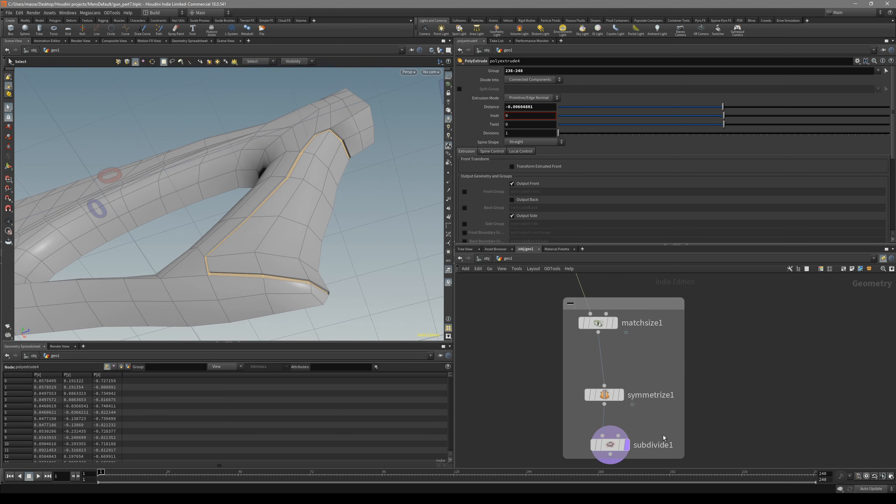
click(627, 446)
key(shift+w)
alt+drag(367, 268, 314, 246)
key(space+4)
alt+right_drag(360, 184, 439, 161)
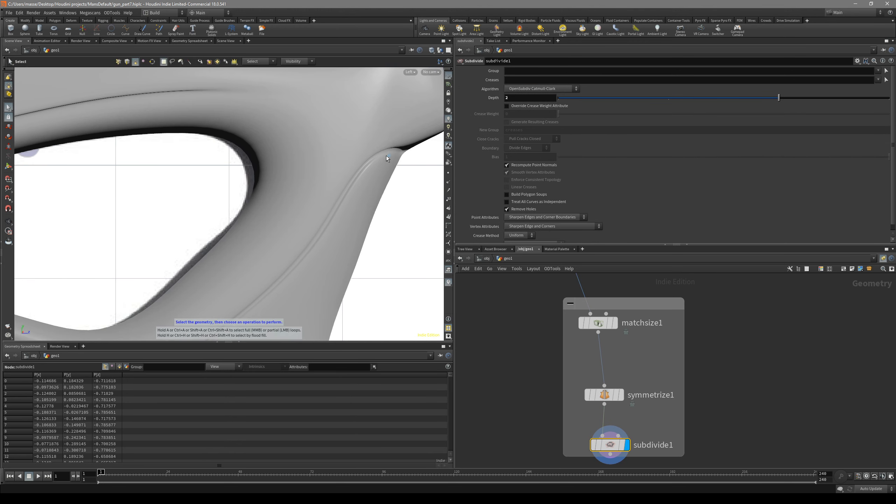
alt+middle_drag(327, 235, 374, 150)
scroll(315, 319, down, 2)
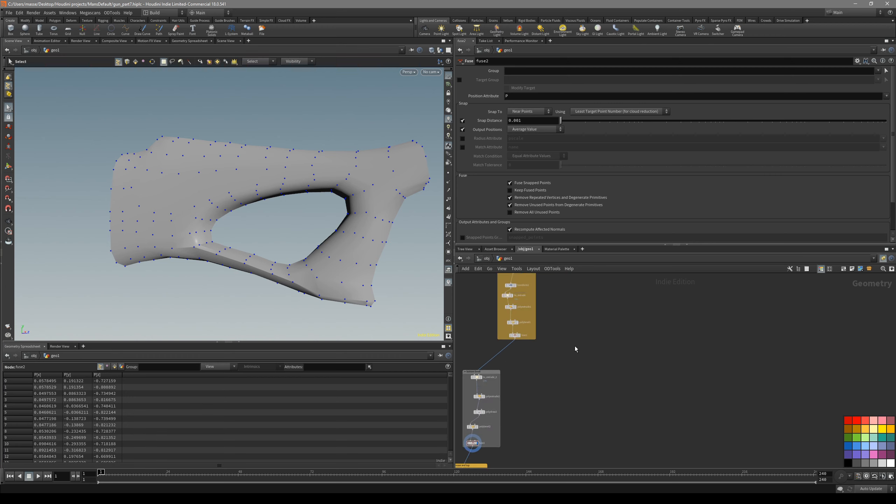
Display the fuse1 node at the end of the first group of nodes and examine its mesh
middle_drag(576, 348, 611, 359)
scroll(589, 390, down, 1)
scroll(584, 280, up, 3)
drag(583, 282, 544, 286)
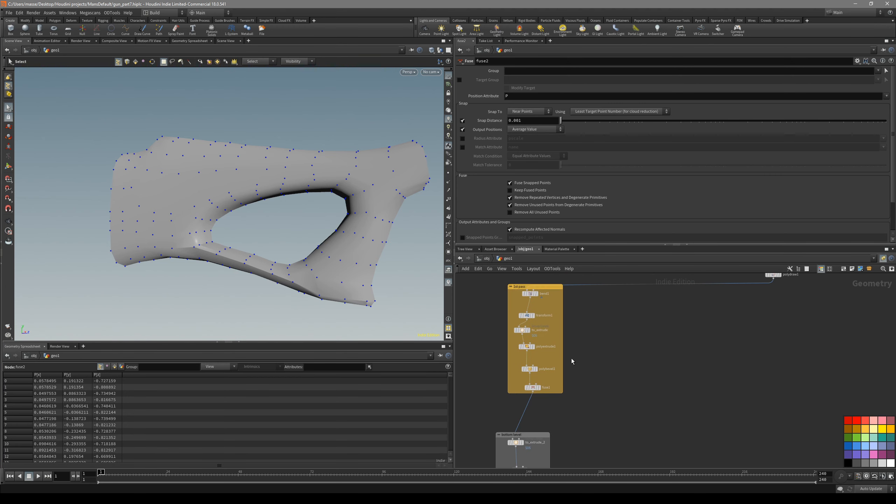
middle_drag(567, 403, 587, 359)
click(558, 344)
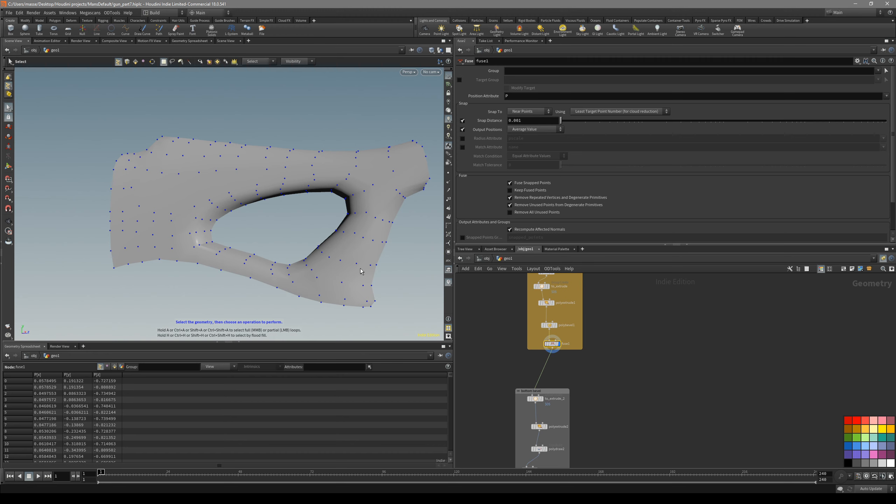
alt+drag(340, 265, 343, 229)
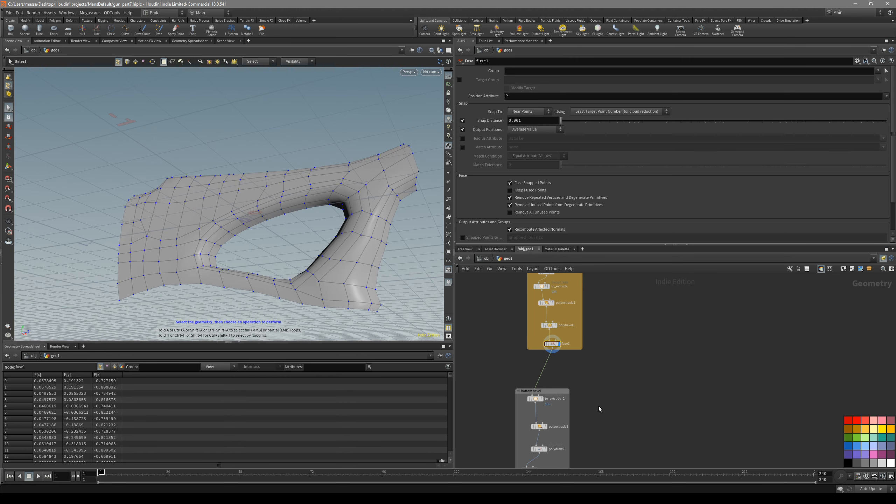
Display the polydraw5 node at the end of the node chain and turn on wire-over-shaded display
middle_drag(598, 409, 612, 300)
click(556, 384)
middle_drag(629, 379, 651, 255)
click(567, 398)
alt+middle_drag(402, 245, 394, 247)
alt+drag(394, 247, 357, 259)
key(space+4)
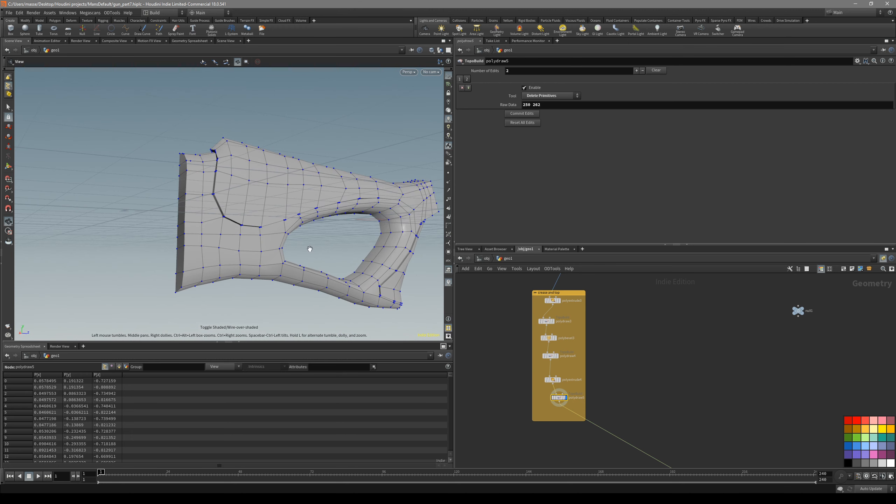
Select the border edges around the butt end and the short end and bevel them with a distance of 0.007 and 1 division
alt+drag(197, 195, 214, 204)
key(3)
double_click(188, 182)
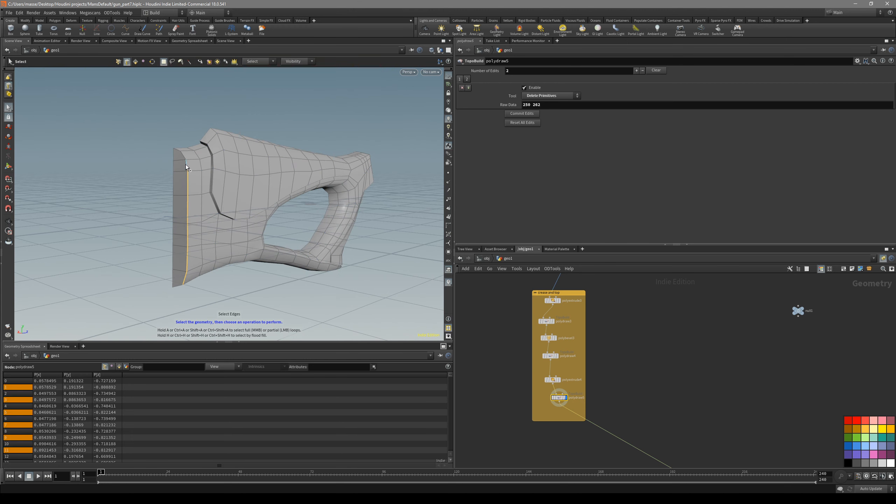
alt+drag(179, 153, 400, 214)
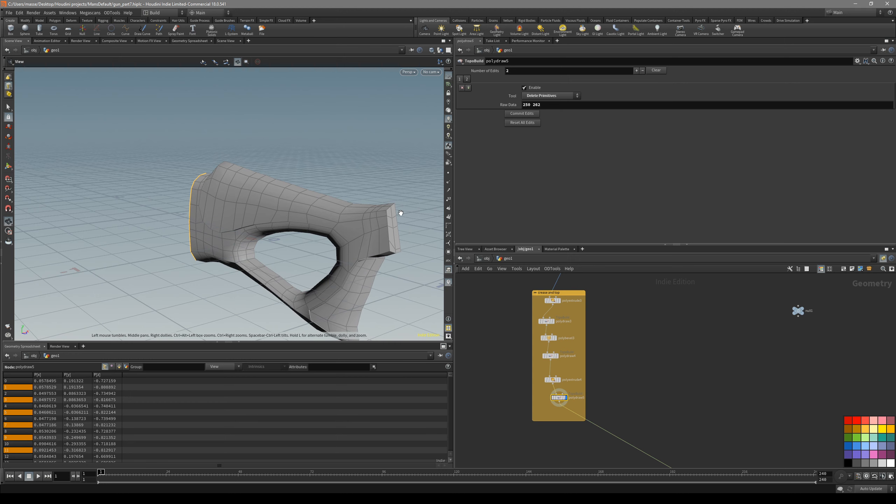
scroll(410, 209, up, 4)
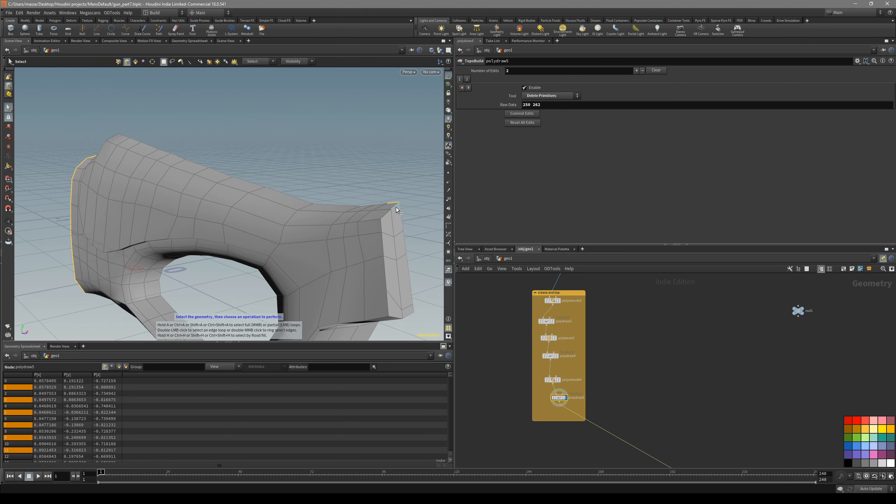
shift+click(389, 313)
alt+drag(388, 313, 356, 226)
shift+click(397, 267)
key(c)
click(418, 266)
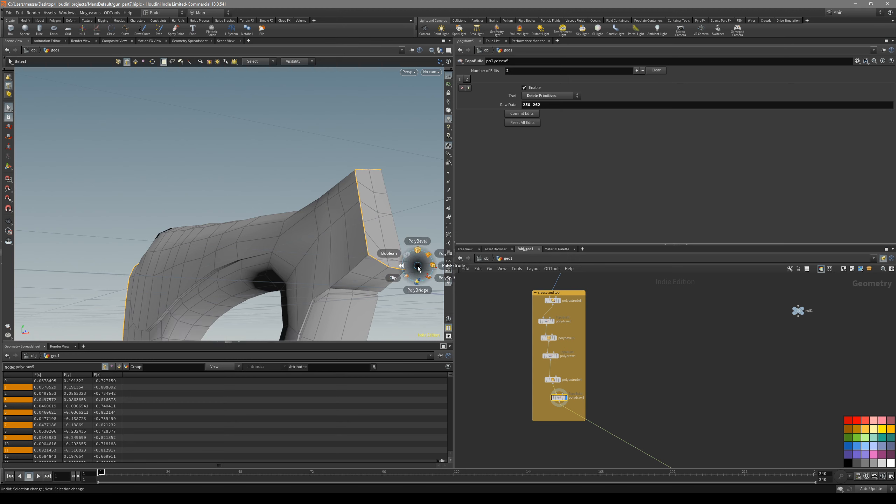
click(417, 250)
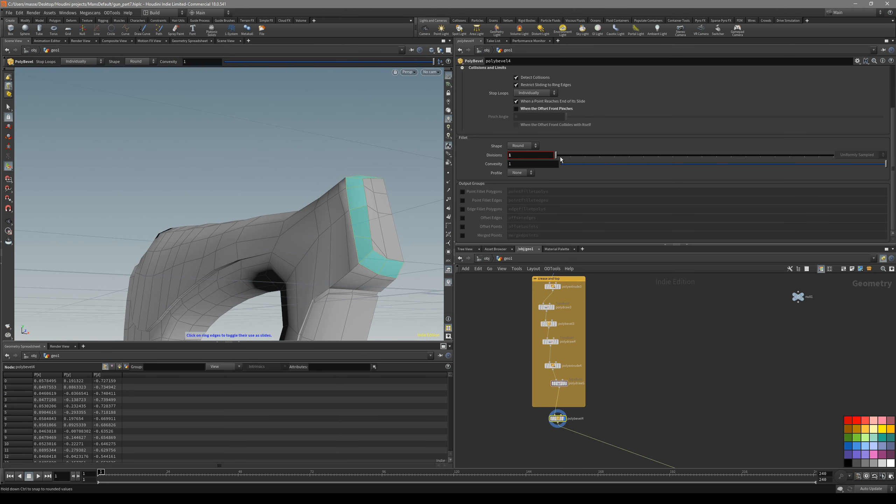
scroll(572, 121, up, 3)
drag(562, 103, 559, 103)
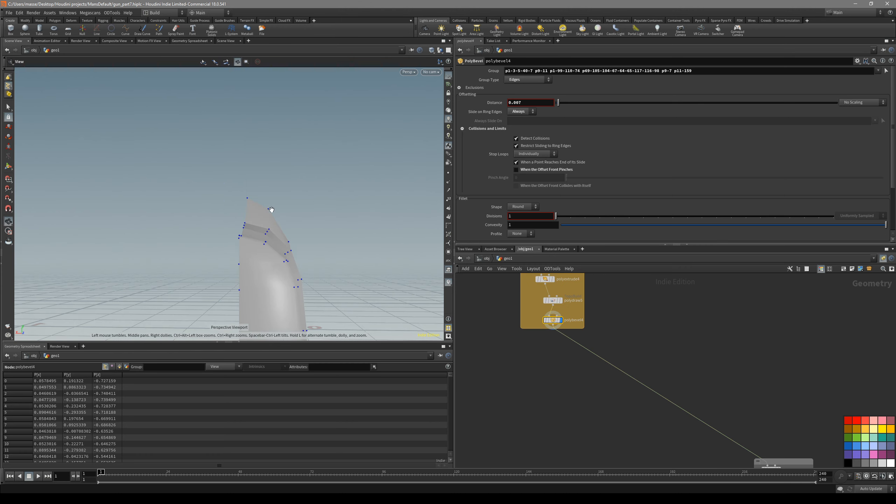
Select all points along the half stock's open mirror-plane border in the front view and add an Edit node for them
mouse_move(272, 210)
mouse_down()
mouse_move(310, 232)
mouse_move(265, 209)
mouse_up()
key(space+3)
scroll(268, 226, down, 3)
middle_drag(267, 311, 279, 113)
middle_drag(301, 322, 313, 145)
right_drag(289, 252, 341, 244)
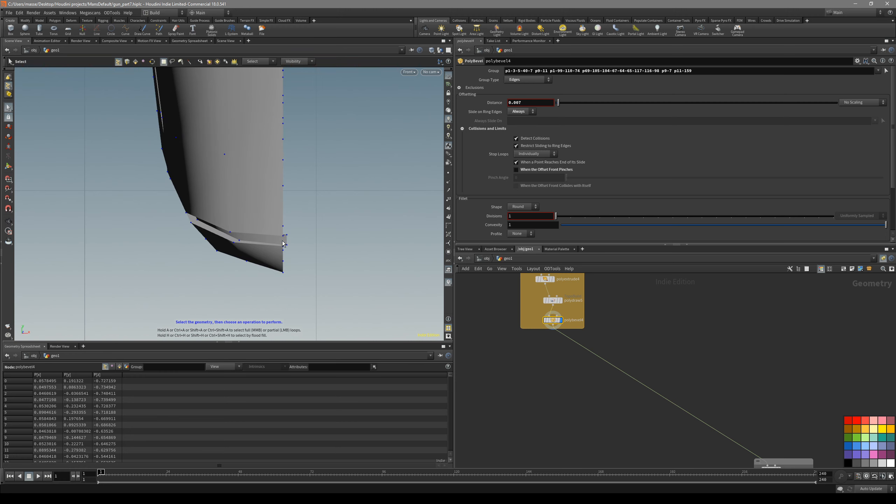
scroll(244, 200, down, 6)
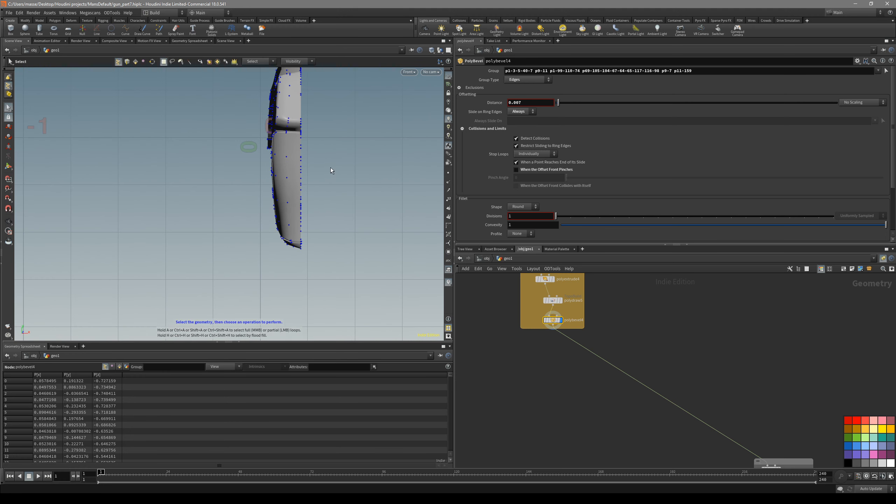
middle_drag(334, 122, 308, 217)
drag(315, 106, 286, 220)
middle_drag(309, 246, 318, 204)
drag(338, 85, 281, 315)
key(t)
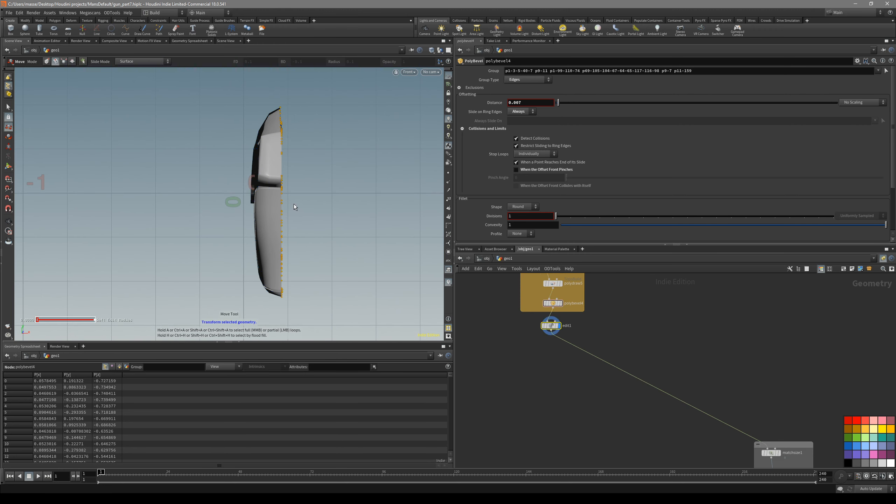
Set the edit1 node's X scale to 0 to flatten the border points, and undo the trial change to its translation
drag(553, 330, 569, 353)
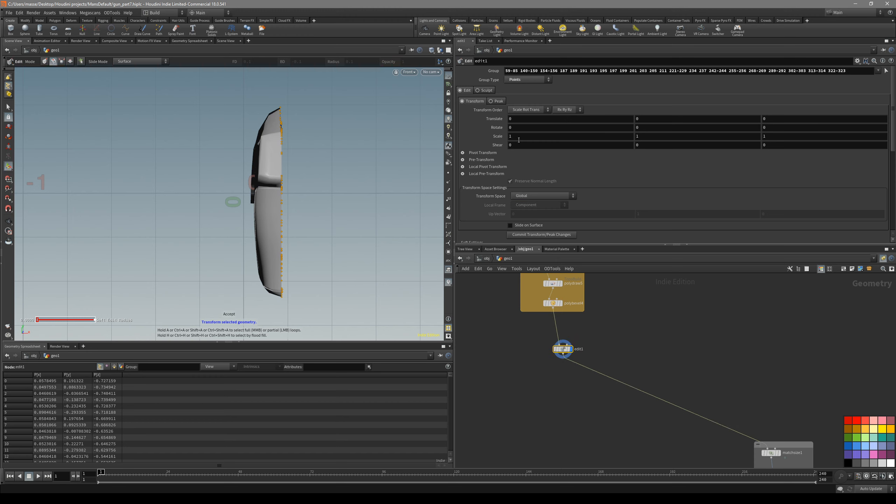
text(0)
key(Return)
alt+middle_drag(317, 198, 329, 175)
middle_drag(535, 122, 549, 123)
key(ctrl+z)
Locate the polyextrude1 node in the first group of nodes and copy its X translate parameter
scroll(612, 304, down, 3)
middle_drag(611, 304, 584, 409)
scroll(538, 282, up, 3)
scroll(529, 290, down, 3)
middle_drag(529, 292, 485, 393)
scroll(505, 366, up, 5)
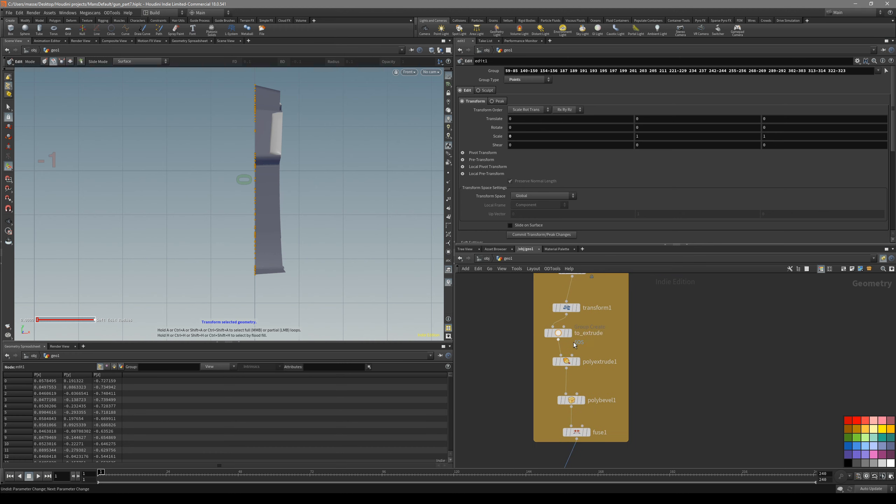
click(564, 308)
key(r)
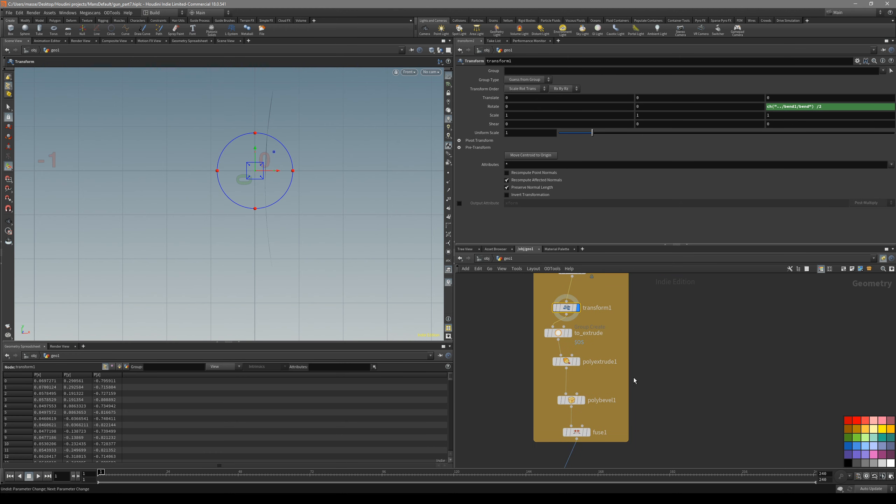
middle_drag(644, 410, 657, 387)
click(585, 379)
key(r)
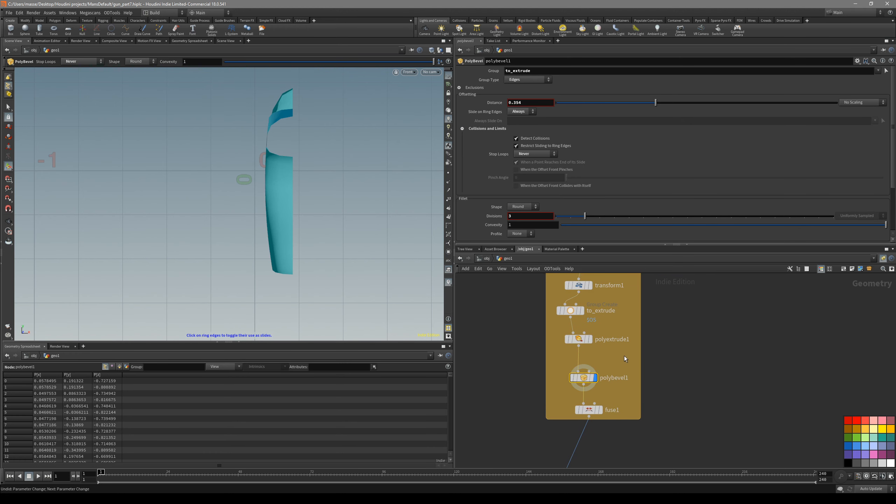
click(578, 340)
key(r)
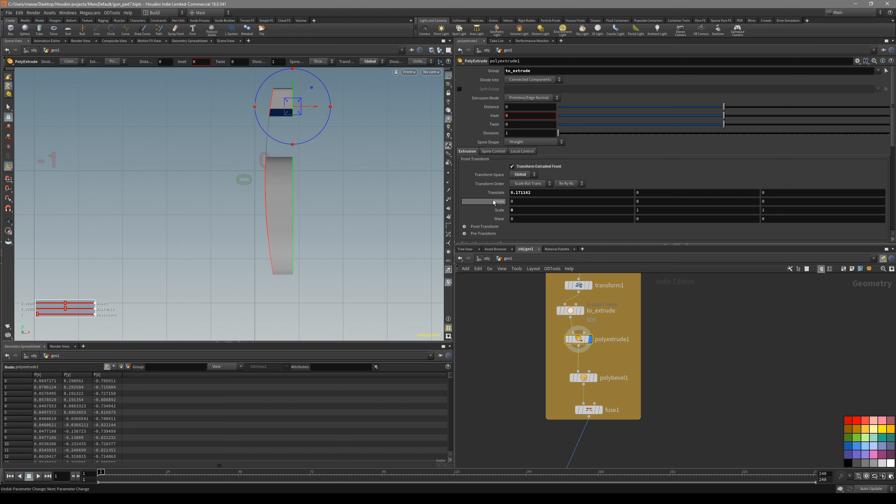
middle_drag(295, 180, 295, 194)
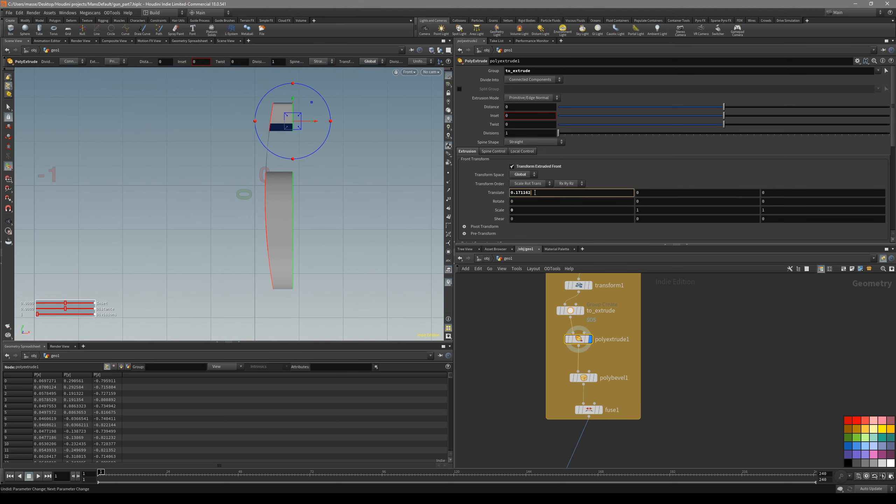
Paste the copied parameter into edit1's X translate as the relative reference ch("../polyextrude1/translatex")
scroll(690, 346, down, 6)
middle_drag(690, 347, 631, 287)
scroll(632, 346, up, 4)
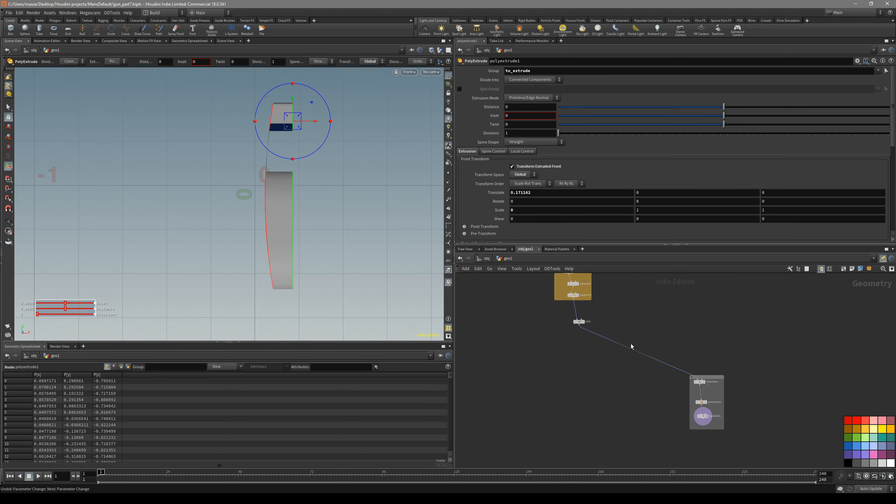
click(542, 306)
key(BackSpace)
text(ch("../polyextrude1/translatex"))
key(Return)
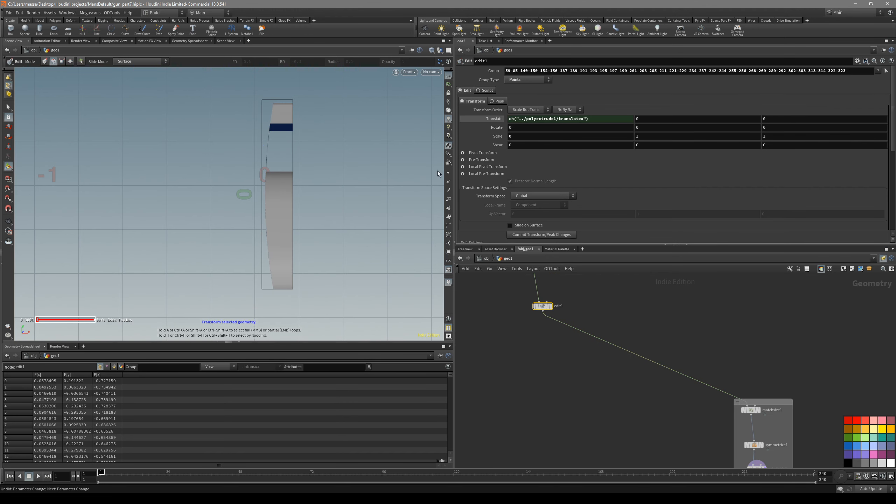
Display the edit1 node and examine how the border points line up along the mirror plane in the front view
alt+middle_drag(301, 193, 320, 222)
alt+right_drag(320, 222, 302, 222)
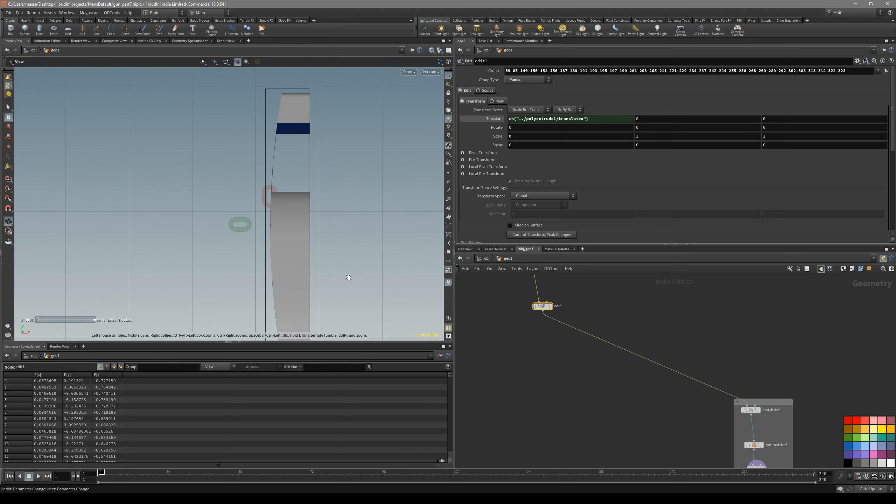
alt+middle_drag(349, 276, 339, 246)
click(551, 307)
mouse_move(296, 223)
mouse_down()
mouse_move(314, 208)
mouse_move(300, 204)
mouse_move(302, 212)
mouse_up()
alt+middle_drag(310, 229, 307, 220)
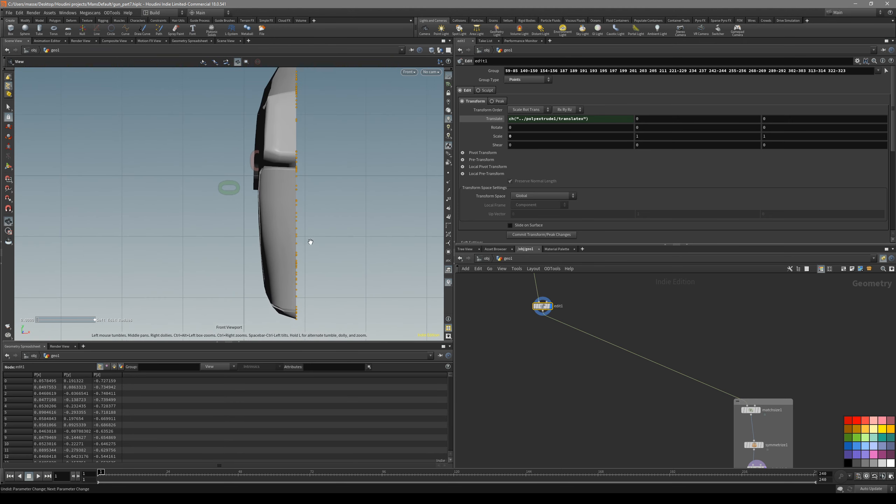
alt+middle_drag(306, 100, 300, 140)
alt+middle_drag(308, 258, 274, 219)
scroll(265, 270, down, 2)
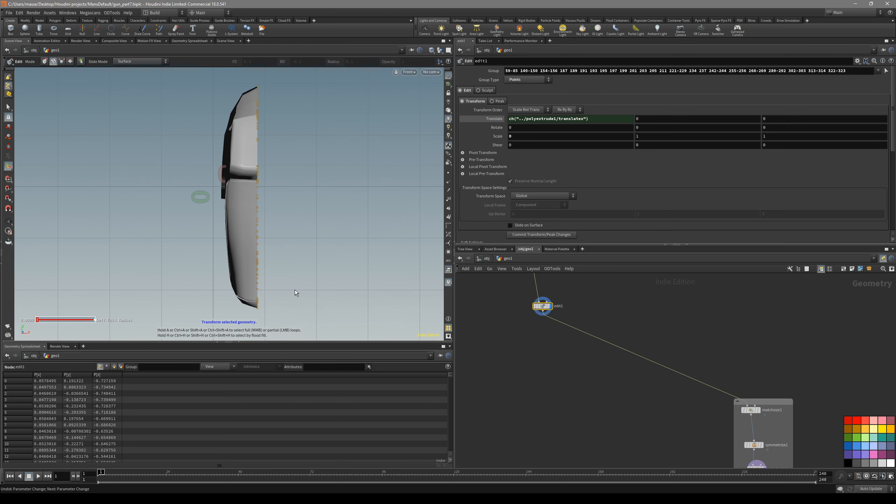
Compare the stock's butt end with the reference image in the side view and display the edit1 node
middle_drag(770, 432, 734, 373)
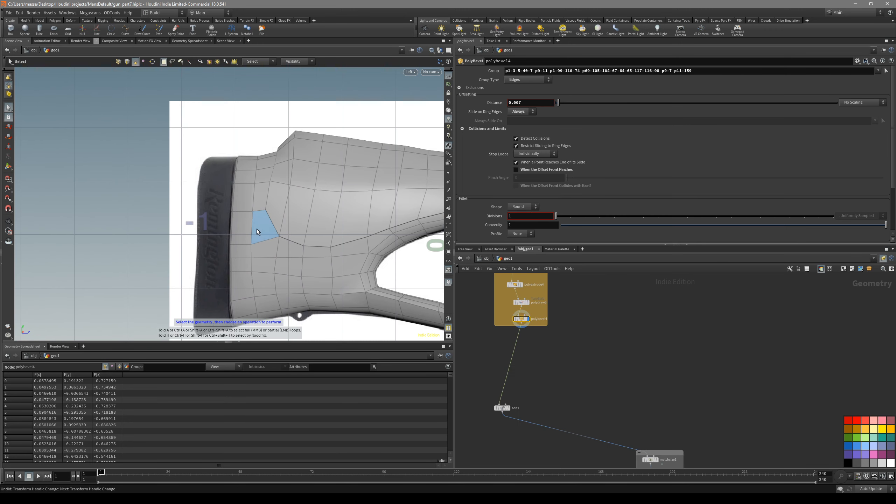
alt+drag(251, 234, 238, 234)
key(space+4)
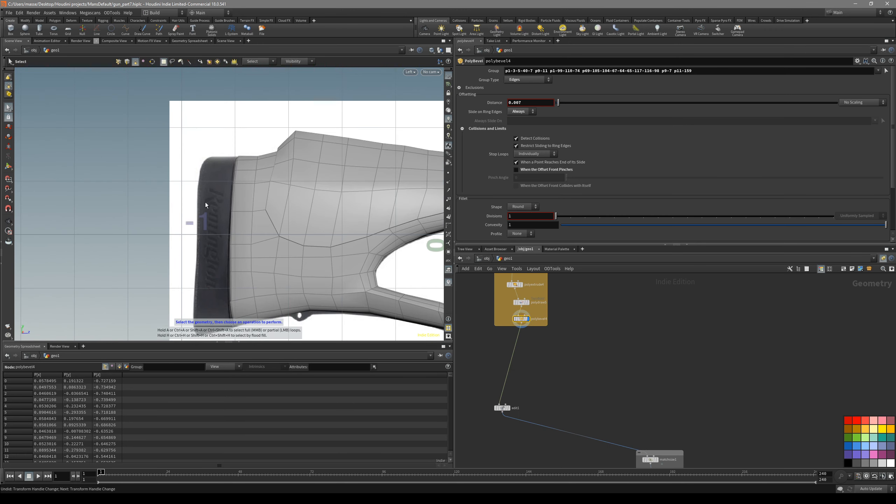
alt+middle_drag(202, 278, 211, 251)
drag(494, 419, 494, 419)
key(shift+r)
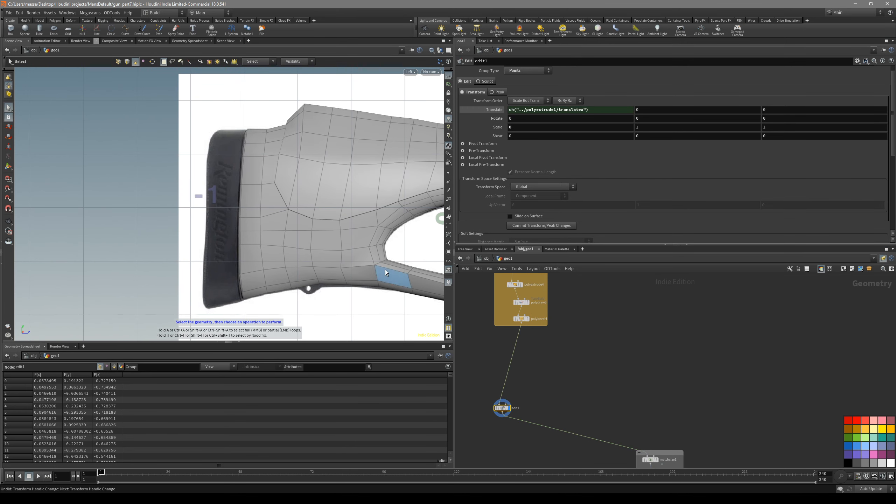
Select the strip of faces on the stock's butt end and isolate it with a Blast node using Delete Non Selected
key(space+1)
alt+drag(305, 240, 282, 229)
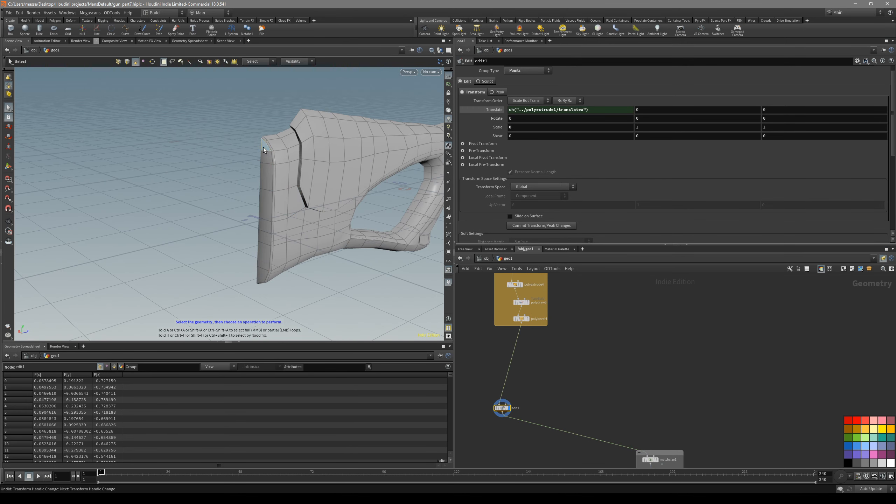
click(257, 274)
alt+drag(258, 274, 262, 236)
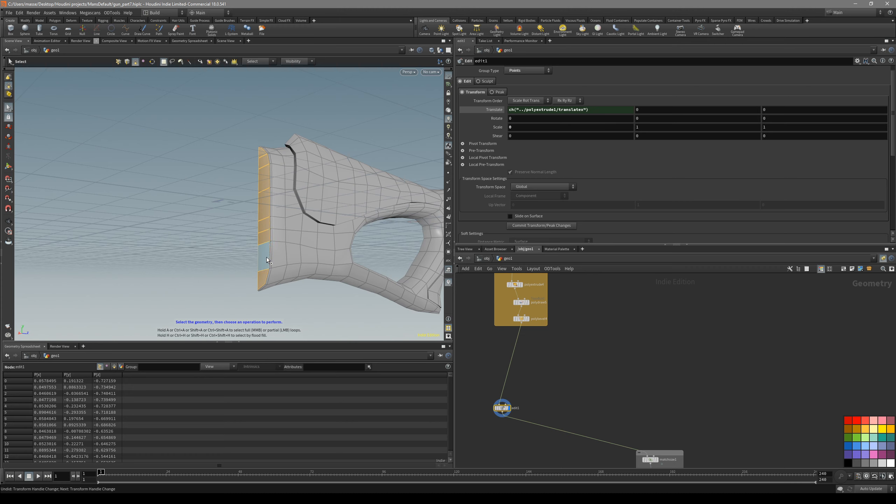
key(Delete)
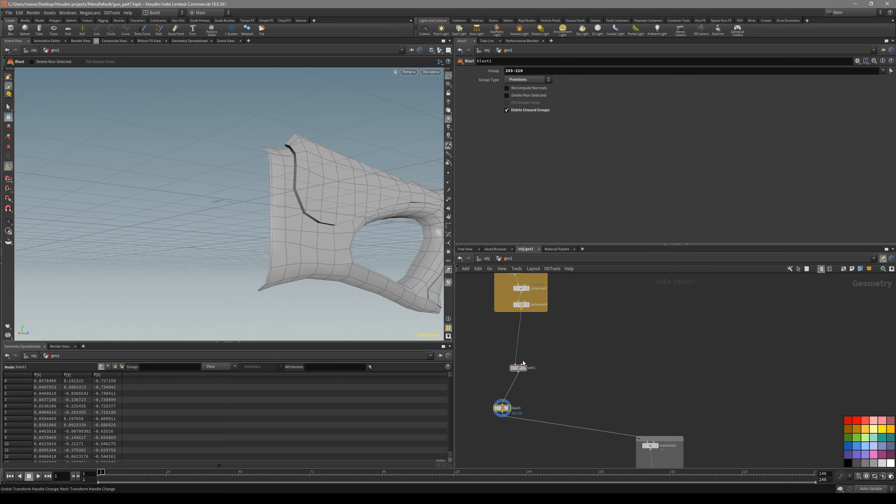
click(534, 98)
Compare the isolated butt-end strip and the edit1 mesh with the reference image in the side view
key(space+4)
key(space+1)
alt+drag(253, 220, 270, 218)
double_click(271, 218)
key(space+4)
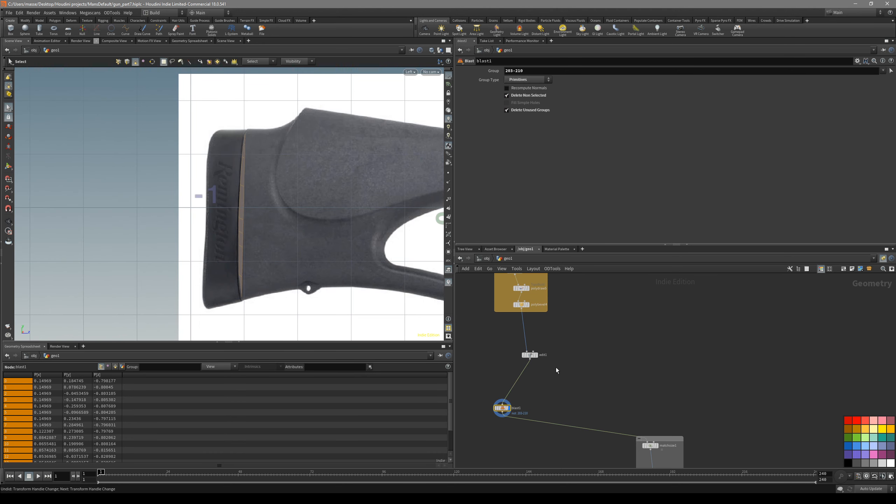
middle_drag(546, 392, 546, 364)
click(536, 327)
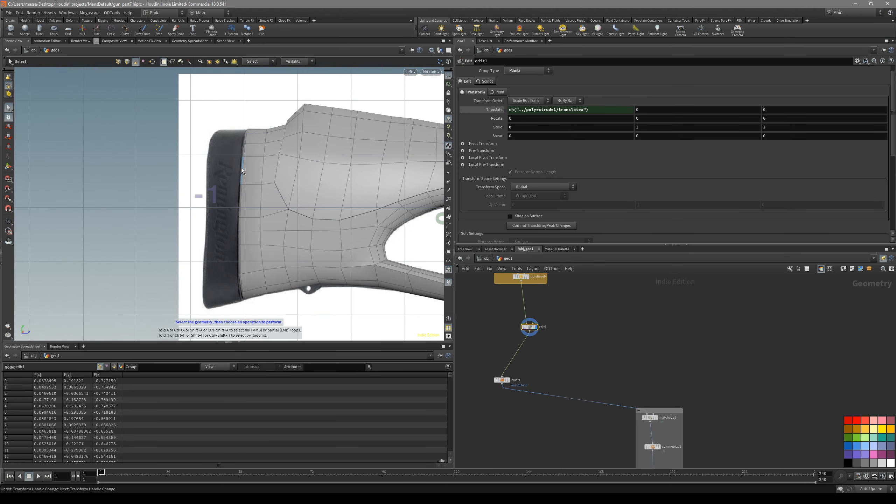
middle_drag(552, 364, 552, 342)
click(550, 341)
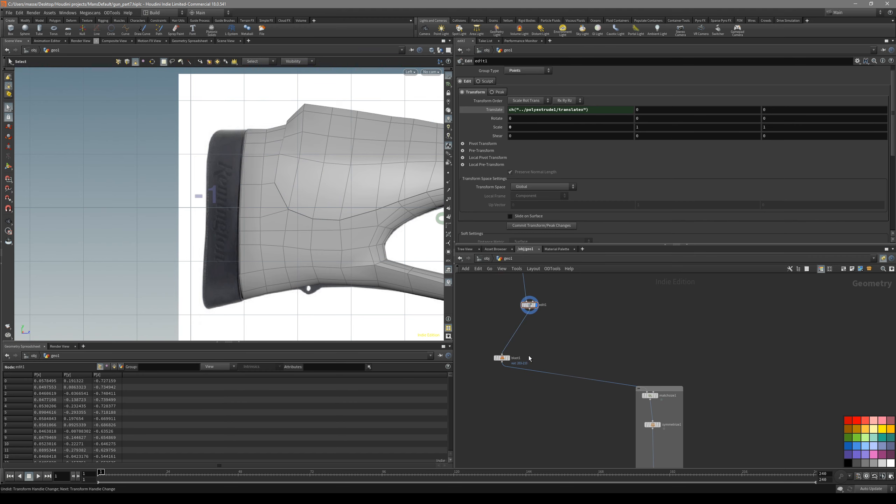
Display the blast1 strip and PolyExtrude all of its faces by 0.1228 to form the recoil pad
click(509, 358)
key(space+1)
double_click(266, 213)
key(c)
click(289, 211)
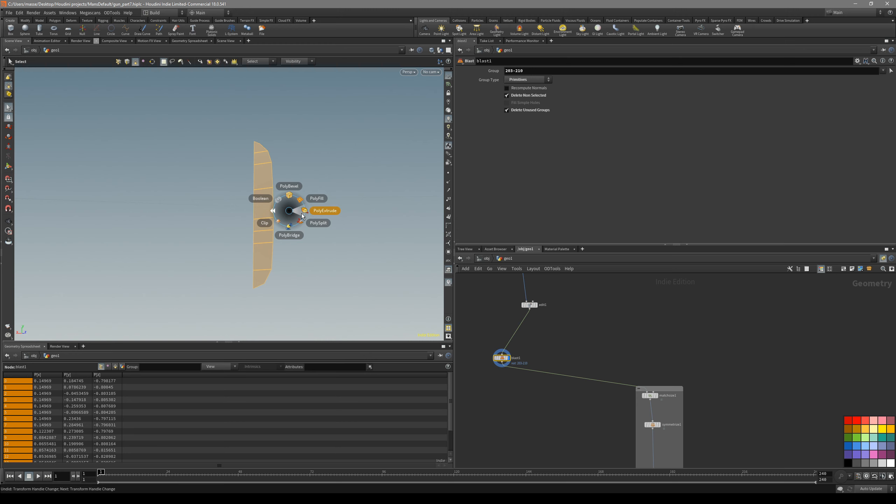
click(303, 214)
key(space+4)
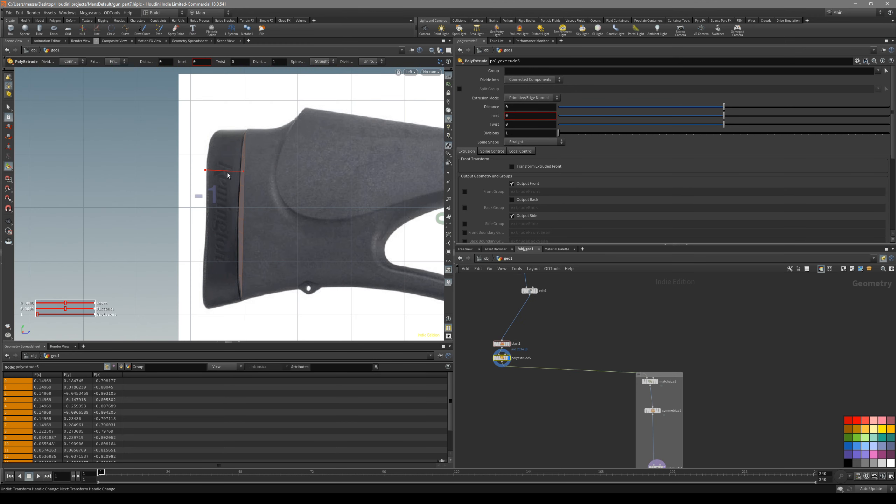
drag(227, 173, 201, 174)
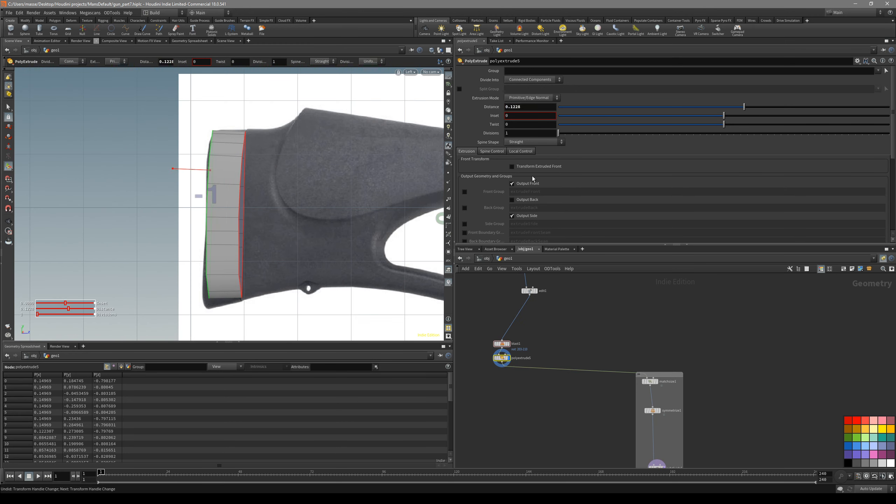
Turn on Transform Extruded Front and move, rotate and scale the extruded front to match the recoil pad's outline in the reference image
click(551, 168)
drag(214, 198, 211, 194)
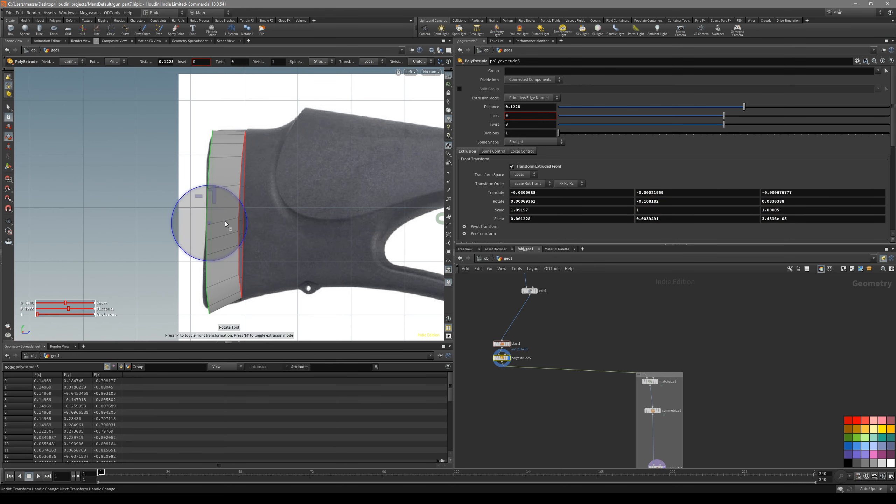
drag(239, 224, 208, 200)
key(e)
key(t)
Turn on Output Back for the recoil pad extrusion and examine the closed shape in perspective
scroll(532, 197, down, 5)
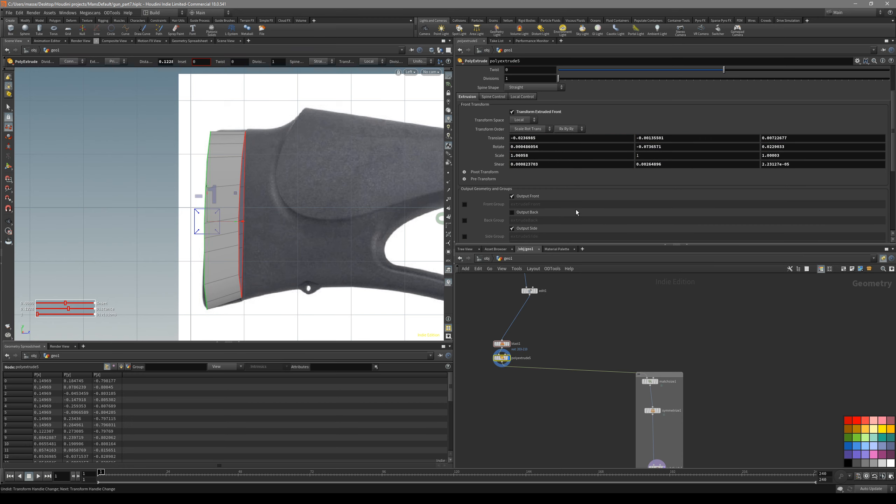
key(space+1)
key(space+g)
mouse_move(300, 213)
mouse_down()
mouse_move(228, 227)
mouse_move(314, 206)
mouse_move(392, 216)
mouse_move(406, 200)
mouse_move(280, 201)
mouse_move(233, 220)
mouse_move(274, 208)
mouse_move(299, 171)
mouse_up()
Select the strip of faces along the recoil pad's mirror-plane side and delete it with a Blast node
key(s)
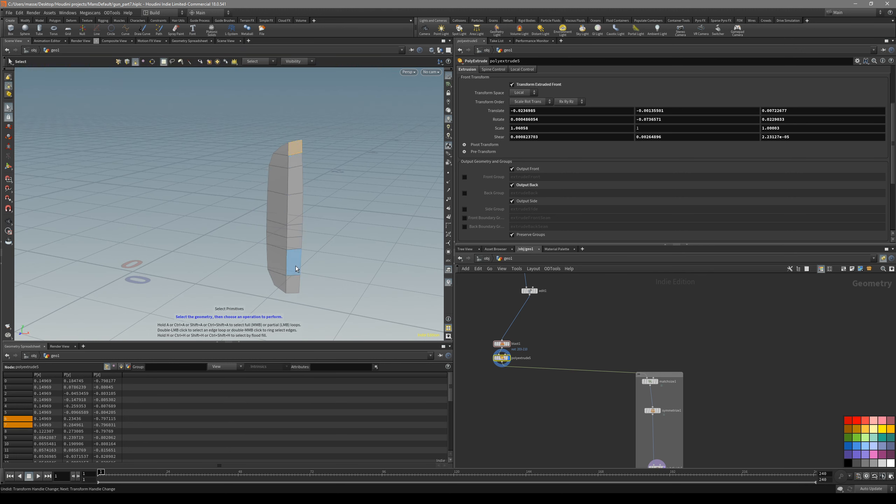
alt+drag(294, 285, 238, 224)
key(space+4)
key(space+1)
shift+click(288, 285)
key(Delete)
key(space+4)
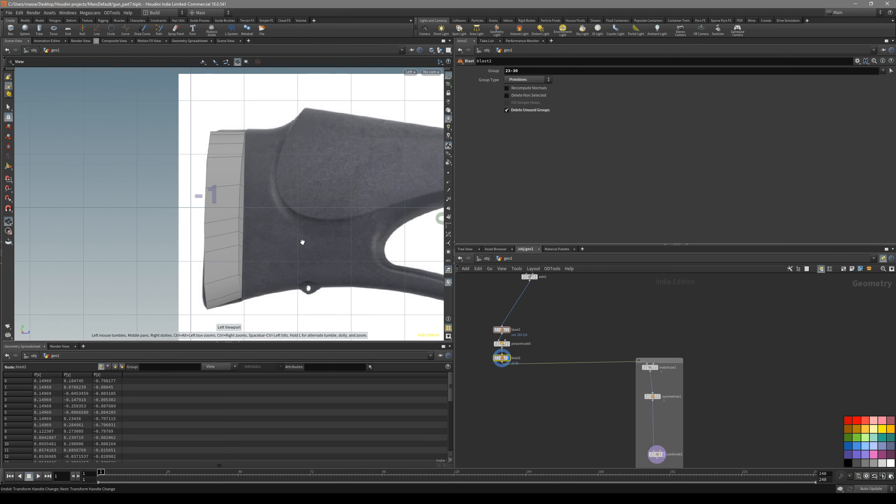
Select the edge loops around the recoil pad's front and back faces and bevel them with a distance of 0.011
key(space+1)
alt+drag(275, 163, 300, 174)
key(3)
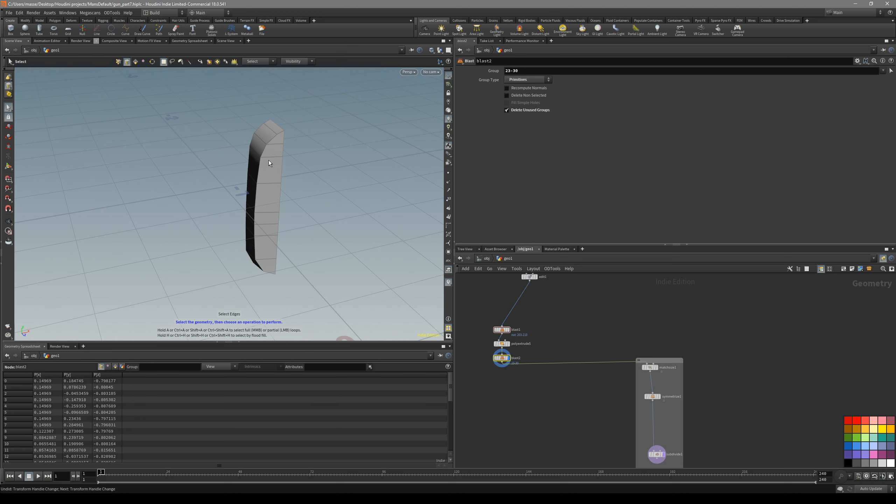
double_click(263, 152)
drag(282, 134, 229, 287)
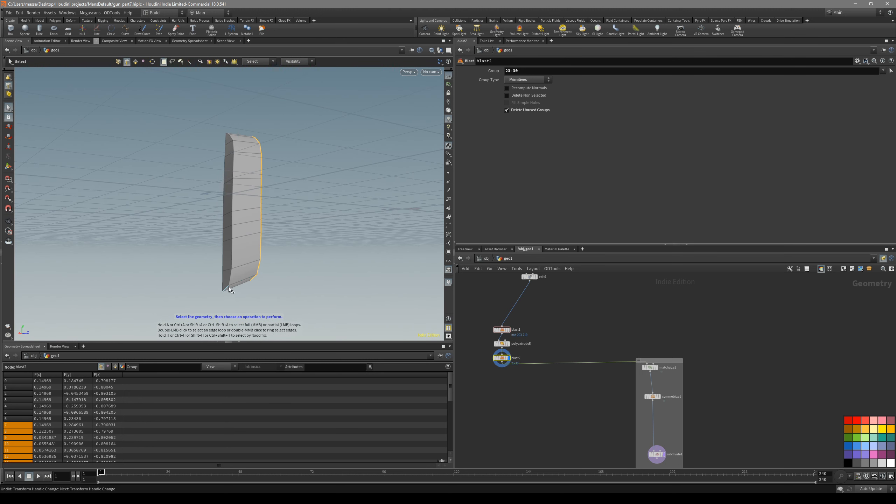
alt+drag(230, 136, 238, 178)
key(c)
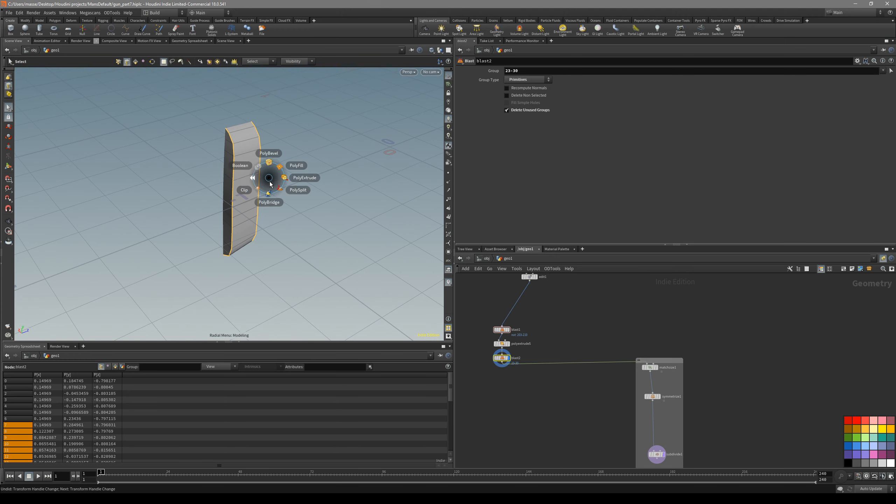
click(267, 160)
key(space+4)
drag(576, 102, 561, 103)
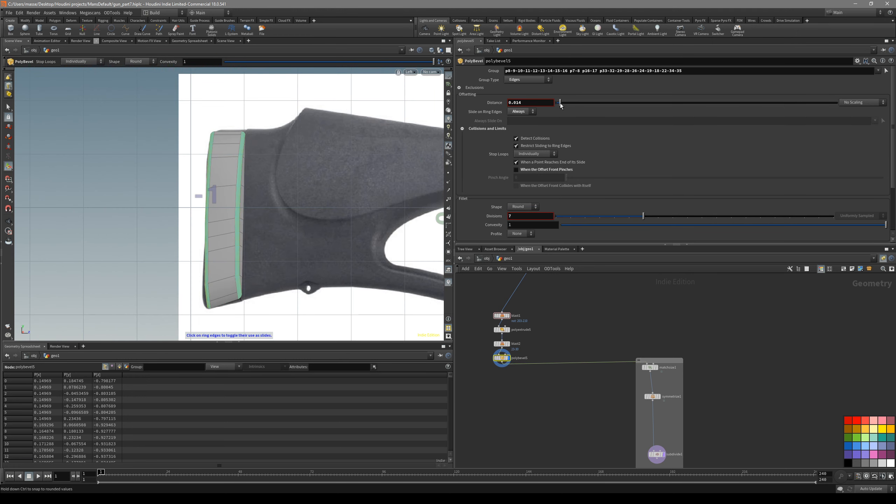
key(space+1)
drag(208, 153, 242, 137)
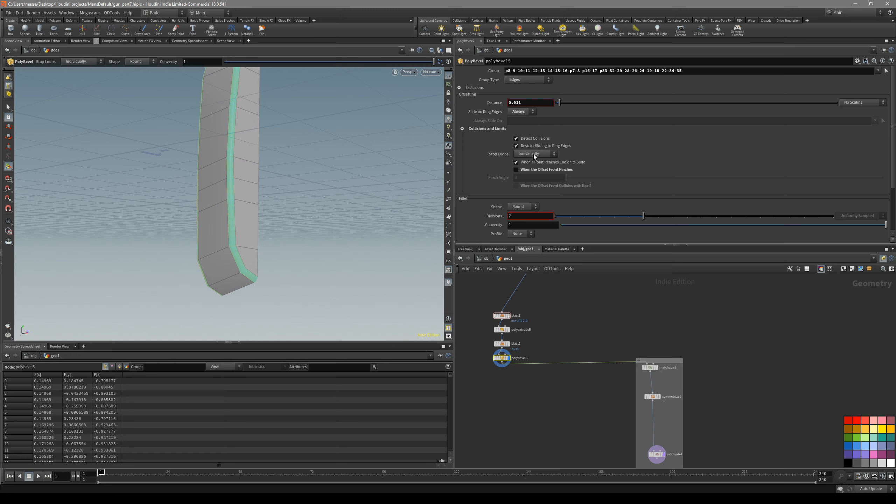
Set the recoil pad bevel's divisions to 2 and check the shape against the reference image without wireframe
drag(578, 217, 572, 217)
drag(286, 246, 264, 221)
drag(295, 269, 281, 240)
key(4)
key(space+4)
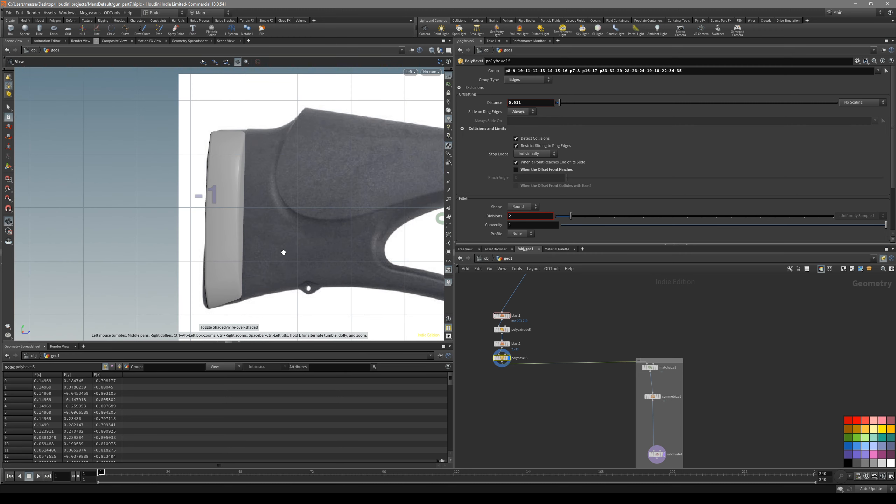
Show the wireframe, display the edit1 stock, and arrange the recoil pad's Blast, extrude and bevel nodes in a column beside edit1
key(shift+w)
middle_drag(549, 332, 543, 359)
middle_drag(544, 312, 546, 327)
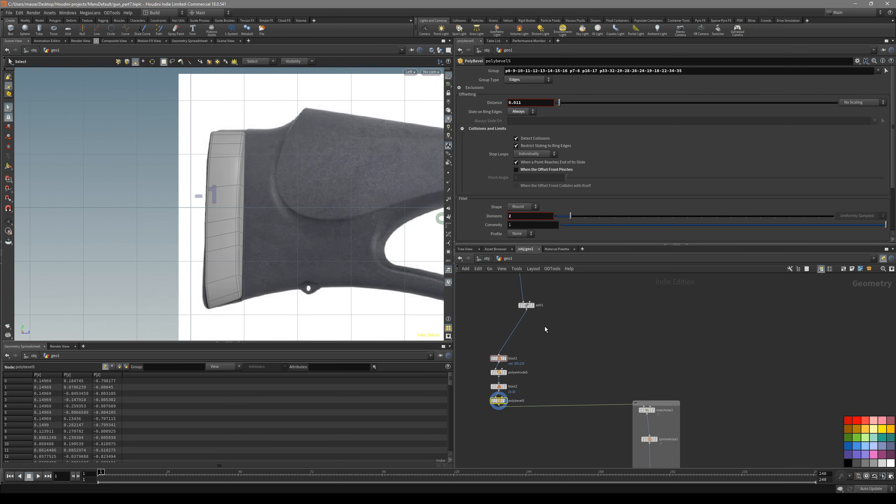
click(529, 307)
middle_drag(525, 364, 533, 332)
scroll(547, 332, up, 2)
drag(548, 304, 474, 401)
middle_drag(505, 415, 515, 425)
drag(500, 393, 480, 364)
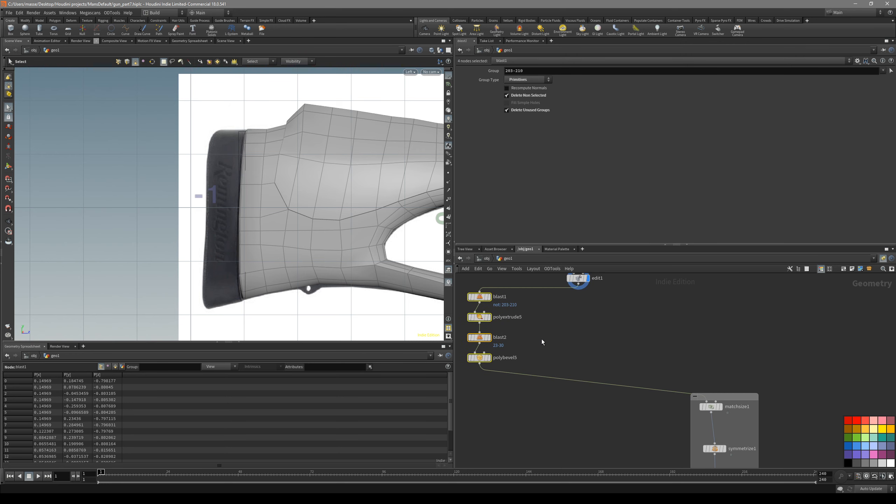
Merge the bevelled recoil pad with the edit1 stock and feed the merge into the matchsize node
click(480, 364)
middle_drag(591, 335, 595, 361)
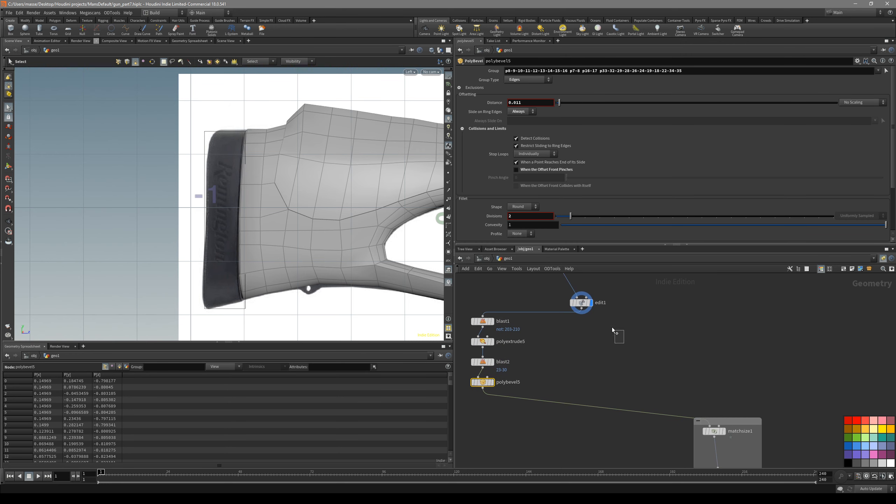
shift+drag(612, 327, 585, 314)
drag(602, 371, 601, 371)
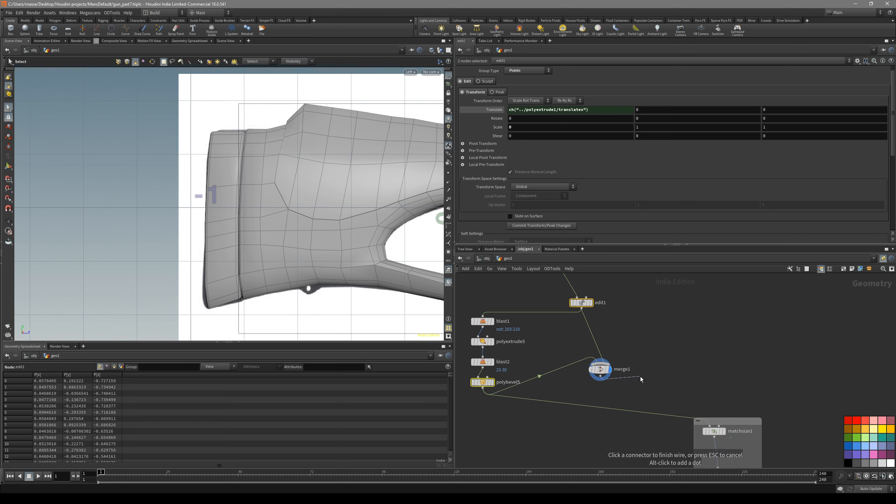
click(600, 370)
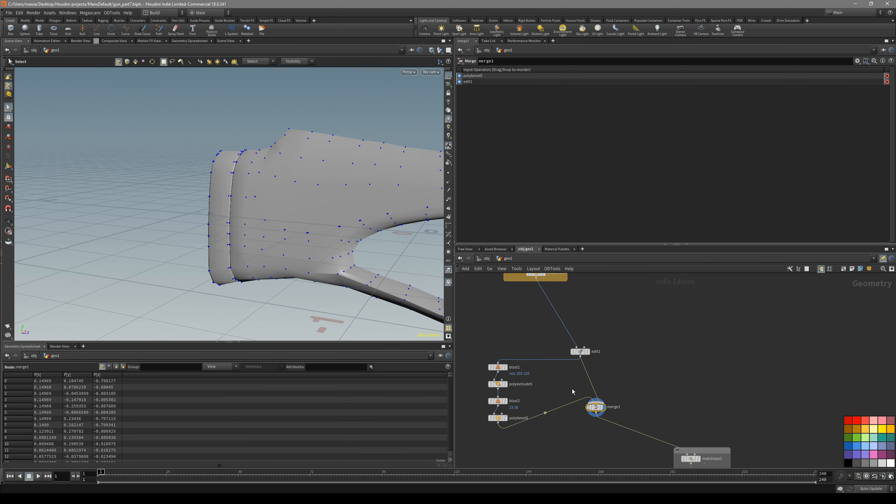
Display the edit1 node and examine the stock's border points along the mirror plane in the front view
middle_drag(572, 389, 582, 402)
middle_drag(536, 372, 553, 354)
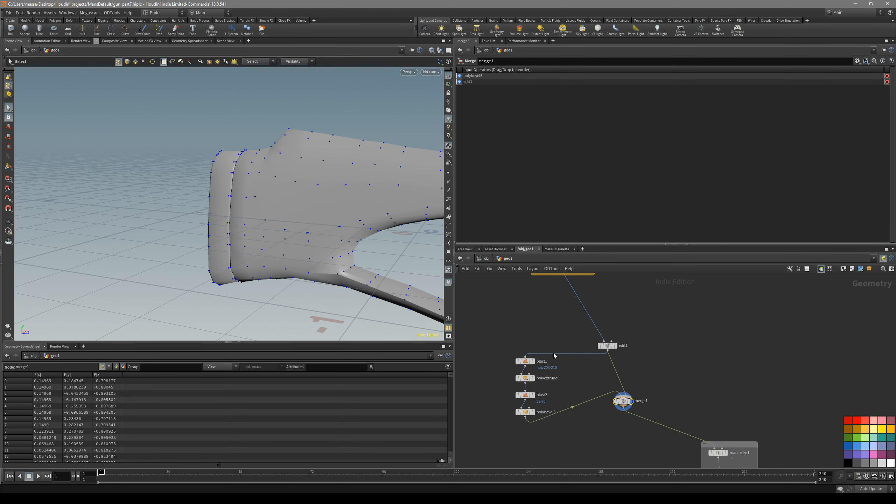
drag(608, 347, 601, 335)
click(610, 333)
key(space+3)
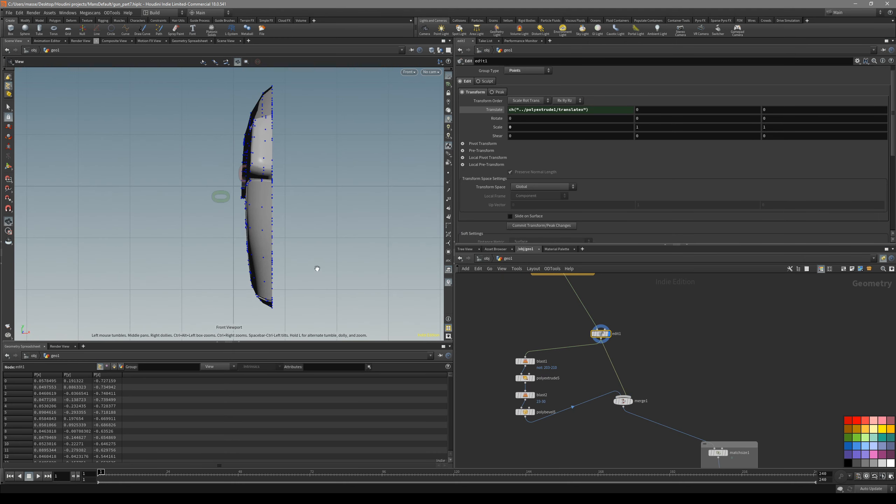
middle_drag(271, 105, 271, 149)
drag(273, 269, 319, 270)
Rewire the recoil pad's first Blast node to take its input from polybevel4 instead of edit1
drag(557, 335, 510, 365)
middle_drag(558, 366, 559, 400)
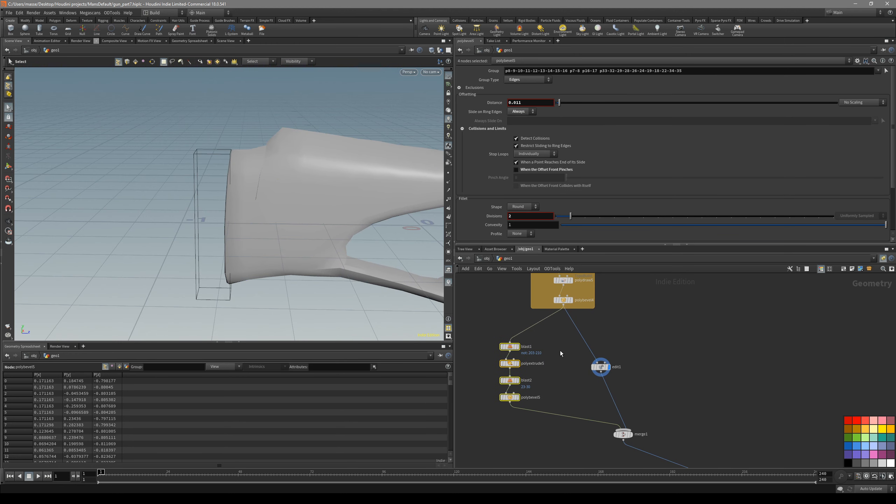
middle_drag(559, 350, 558, 337)
Try feeding the recoil pad bevel through edit1 into the displayed merge, and inspect the pad's mirror-plane side in perspective
drag(508, 389, 589, 355)
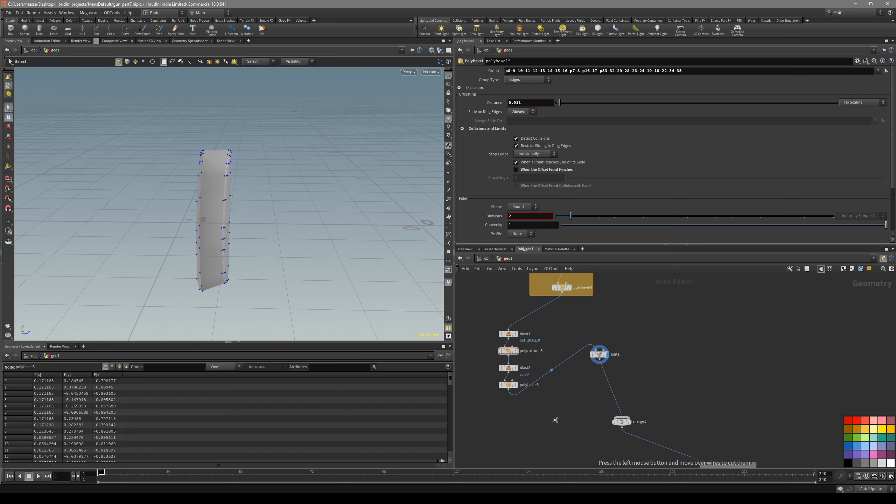
drag(542, 418, 496, 389)
click(604, 356)
key(Delete)
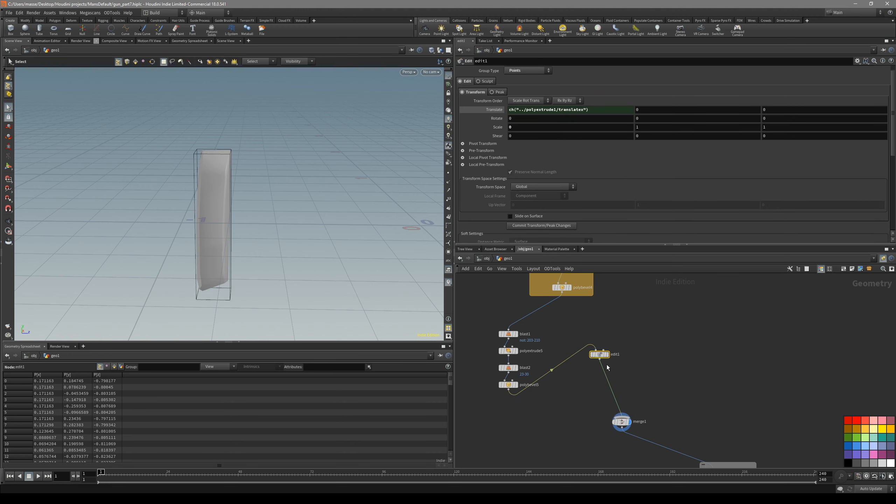
key(Escape)
drag(282, 253, 315, 250)
mouse_move(238, 263)
mouse_down()
mouse_move(130, 243)
mouse_move(236, 254)
mouse_up()
key(s)
Cut the wire from the recoil pad bevel to edit1 and reconnect edit1's input to polybevel4
middle_drag(632, 362, 632, 351)
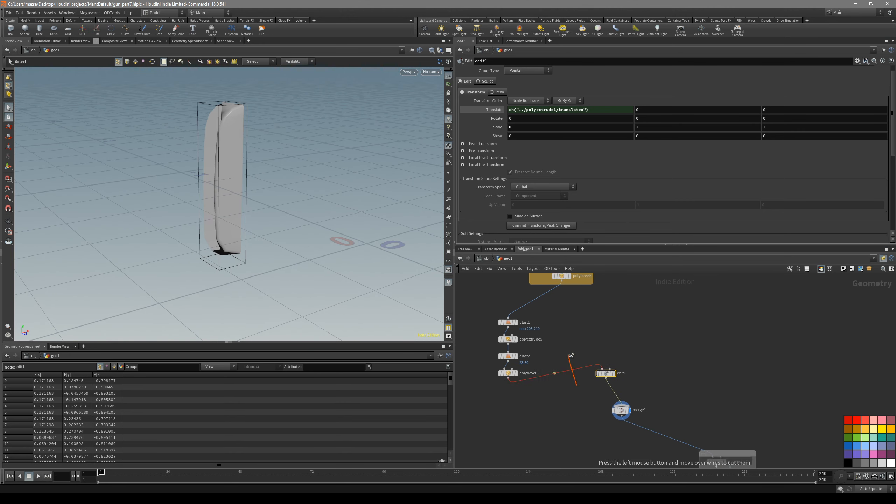
drag(571, 355, 571, 353)
click(606, 375)
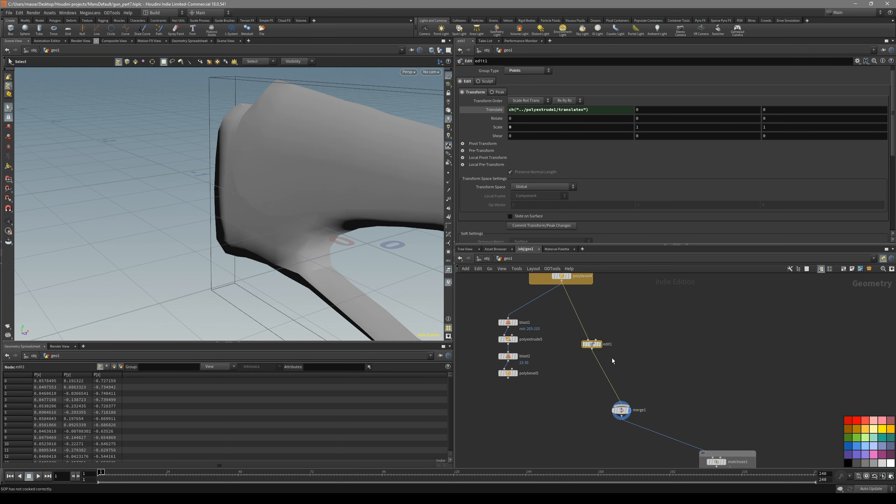
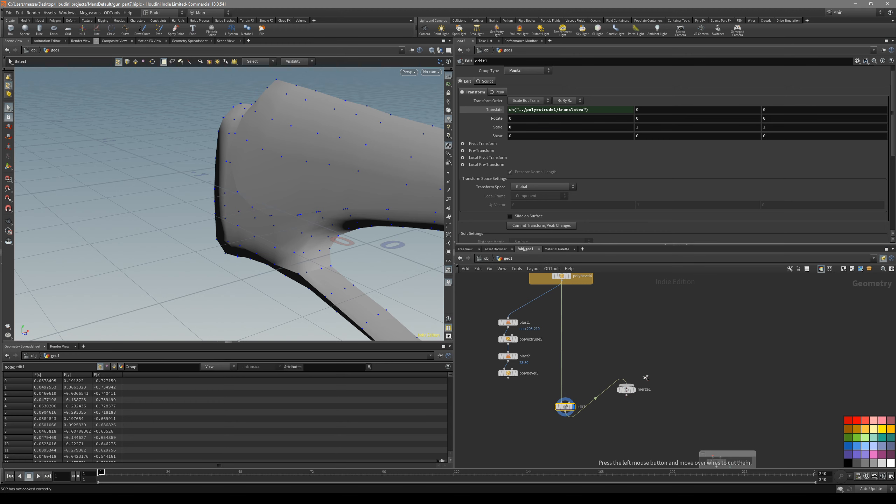
Reposition the recoil pad node chain, merge polybevel5 with polybevel4, and feed the new merge into edit1
drag(501, 323, 487, 306)
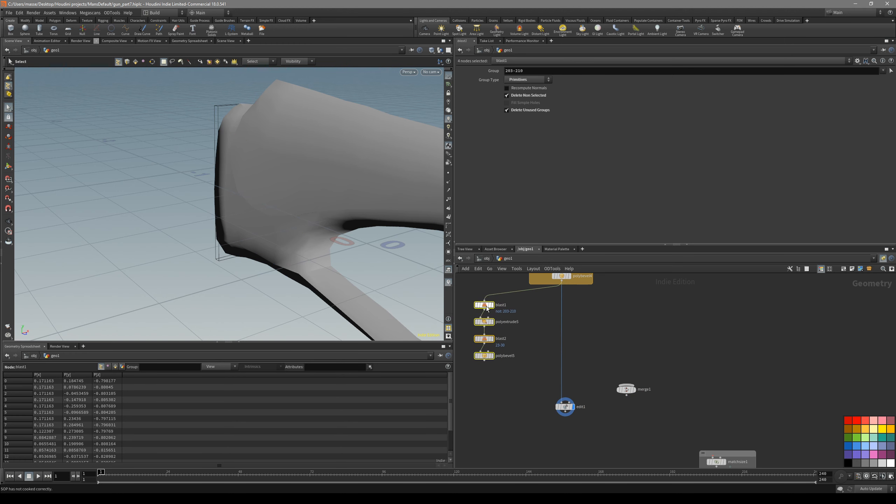
click(488, 355)
click(565, 281)
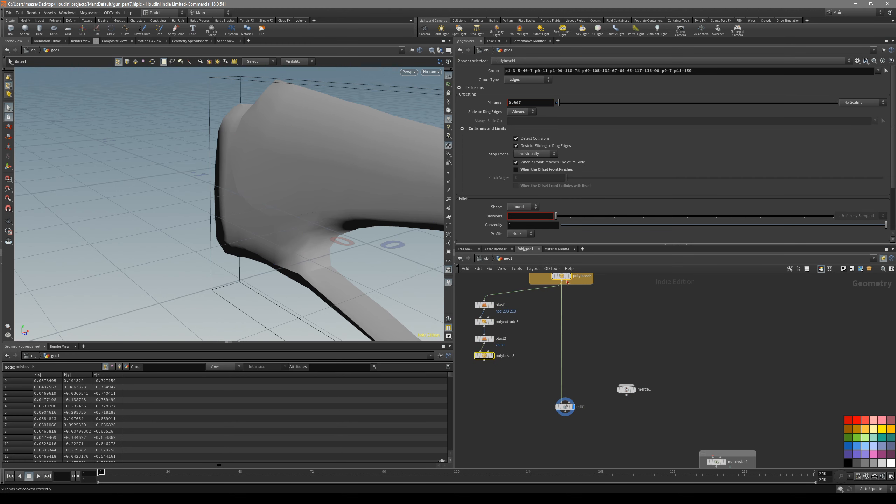
shift+click(486, 357)
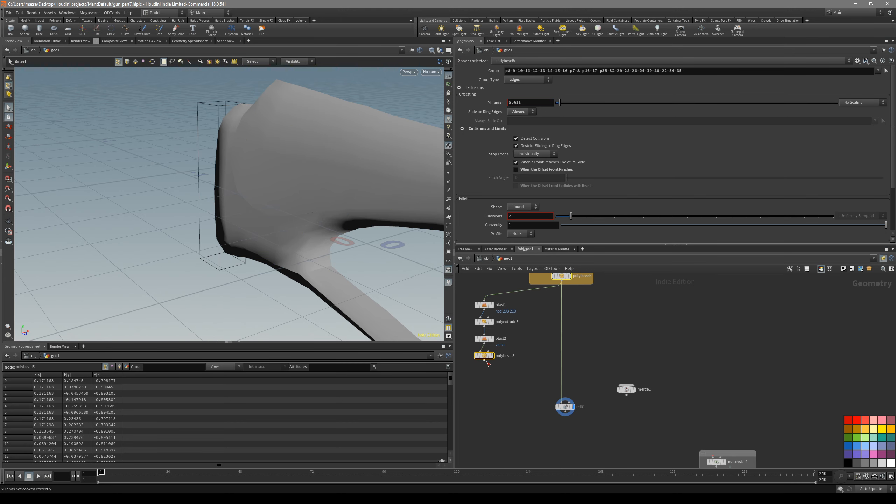
drag(514, 382, 562, 403)
click(565, 407)
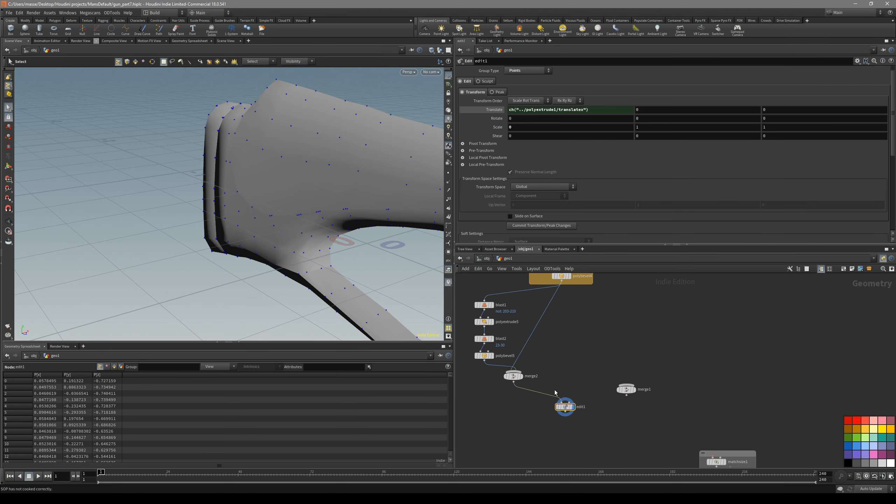
Reselect edit1's point group in the front view so it includes the recoil pad's border points along the mirror plane
click(522, 376)
alt+drag(297, 211, 406, 268)
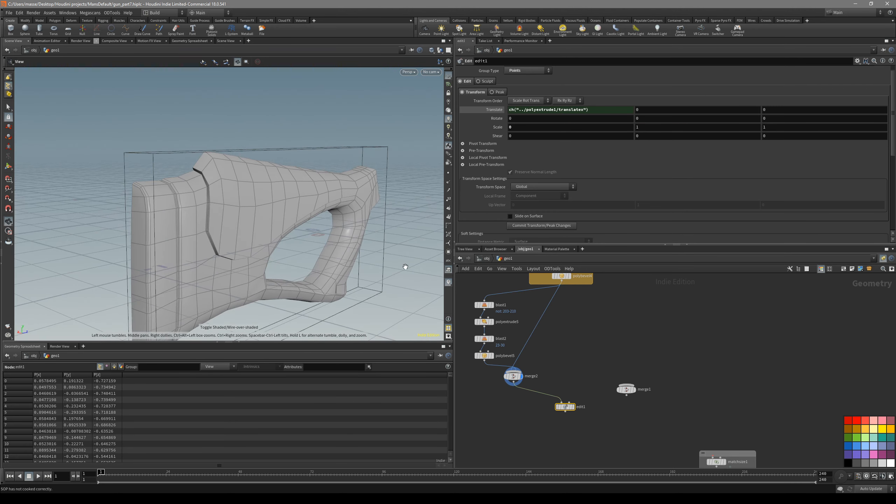
key(r)
key(space+3)
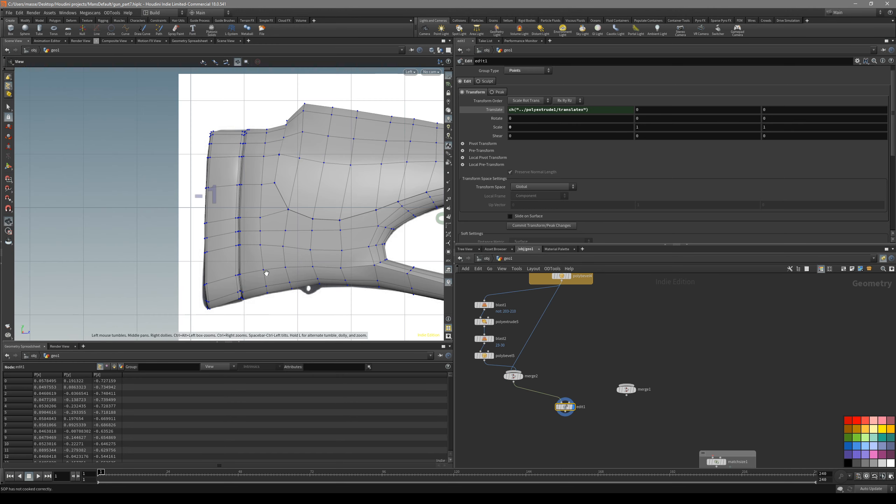
alt+right_drag(267, 273, 279, 292)
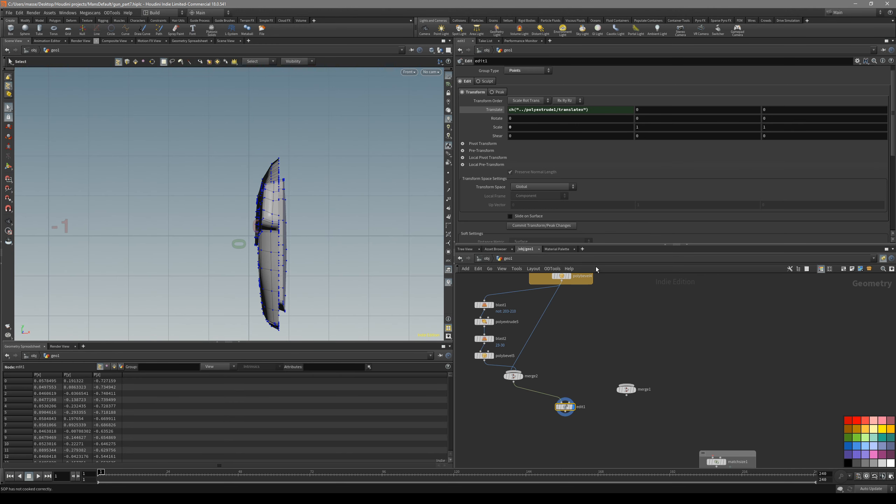
click(887, 71)
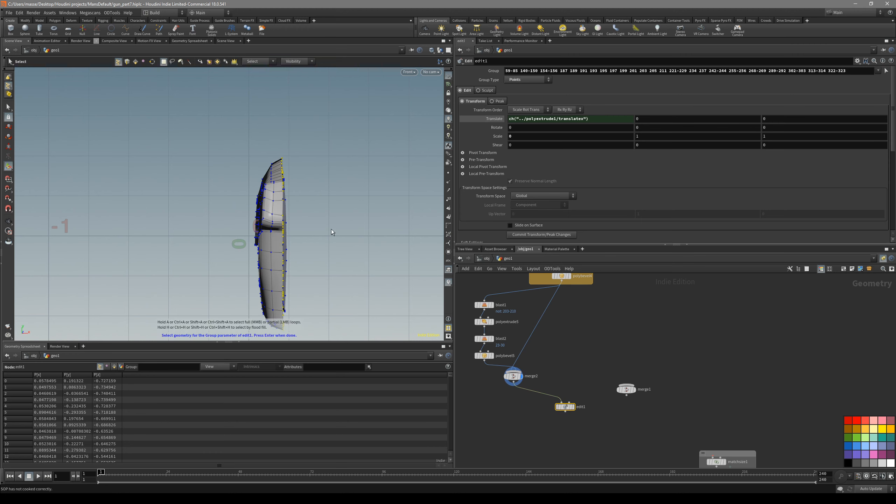
alt+middle_drag(331, 229, 331, 206)
mouse_move(335, 113)
mouse_down()
mouse_move(309, 192)
mouse_move(290, 311)
mouse_move(280, 313)
mouse_up()
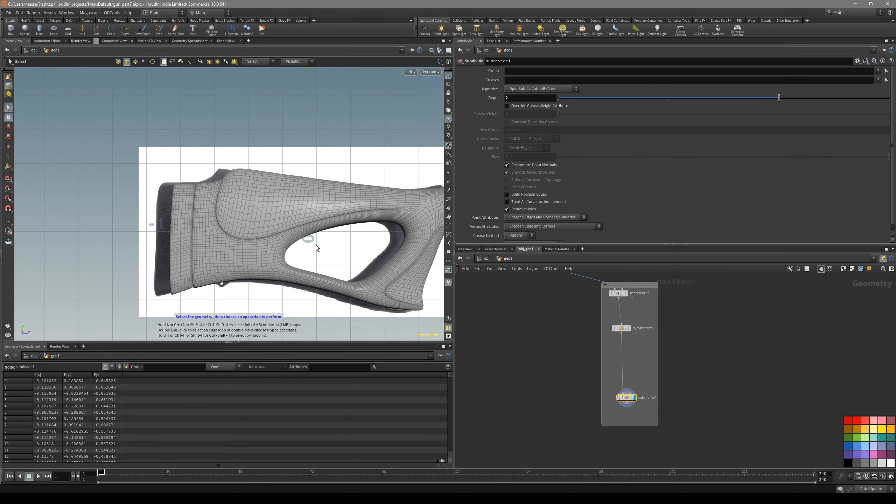
Examine the subdivided, mirrored stock with its recoil pad in shaded and wireframe display, from perspective and top views
key(shift+w)
key(space+1)
mouse_move(369, 246)
mouse_down()
mouse_move(296, 238)
mouse_move(334, 248)
mouse_up()
key(shift+w)
key(shift+w)
right_drag(334, 248, 364, 210)
key(shift+w)
drag(365, 210, 341, 218)
right_drag(341, 219, 326, 254)
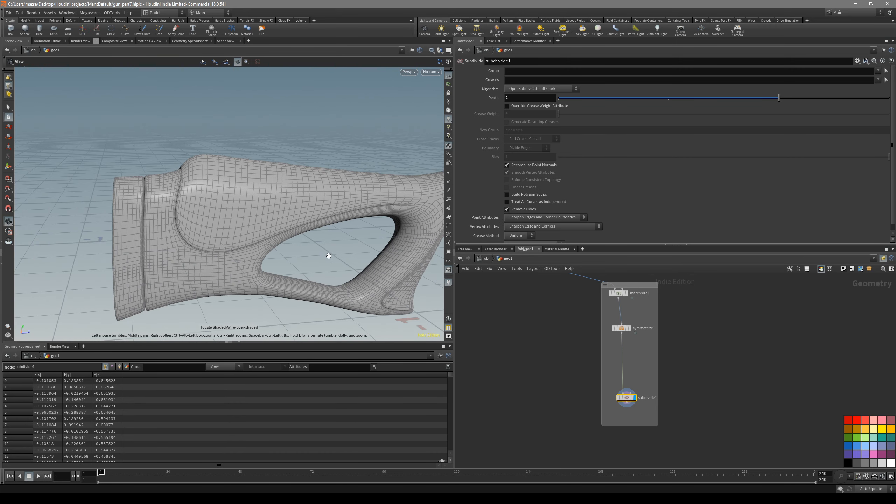
key(shift+w)
mouse_move(404, 262)
mouse_down()
mouse_move(345, 228)
mouse_move(364, 243)
mouse_up()
key(shift+w)
key(space+2)
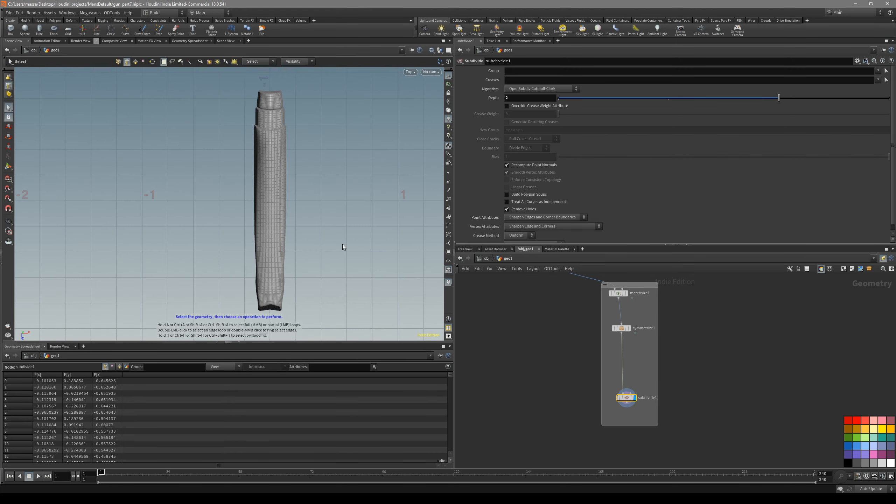
key(space+1)
drag(288, 203, 251, 206)
Set the X translate of polyextrude1 in the 1st pass network box to 0.16669
scroll(515, 319, down, 4)
middle_drag(515, 316, 524, 392)
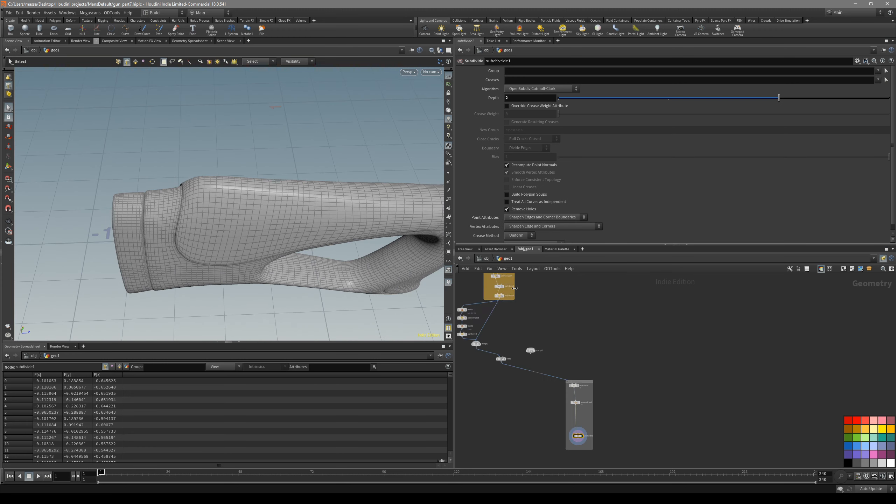
middle_drag(503, 291, 543, 380)
scroll(541, 323, up, 3)
middle_drag(571, 295, 564, 416)
scroll(565, 381, up, 3)
middle_drag(621, 320, 618, 409)
scroll(618, 409, down, 3)
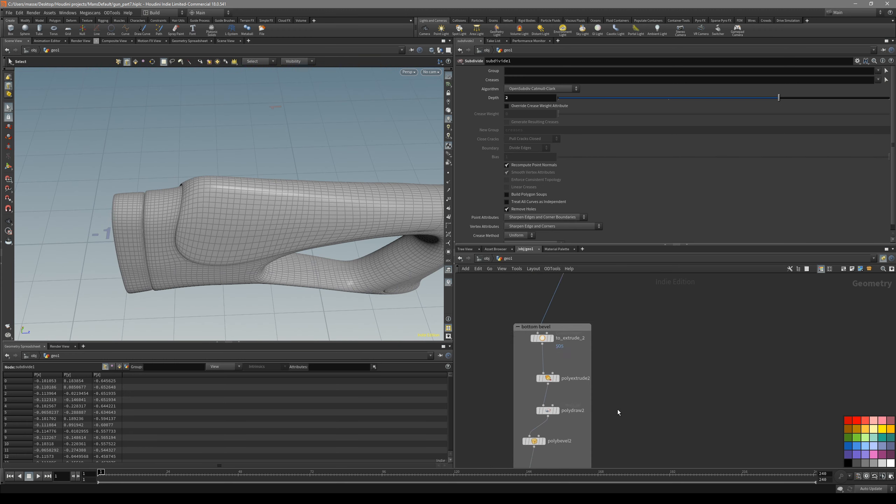
middle_drag(624, 318, 602, 417)
scroll(570, 341, up, 3)
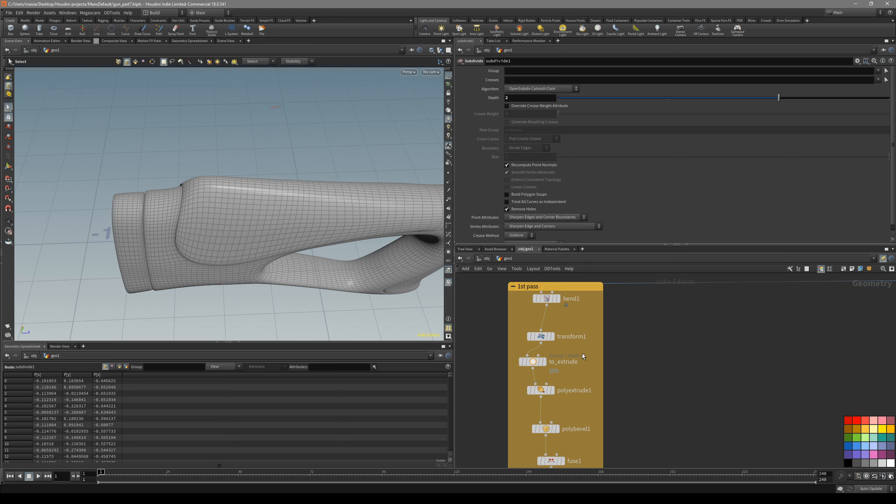
click(541, 391)
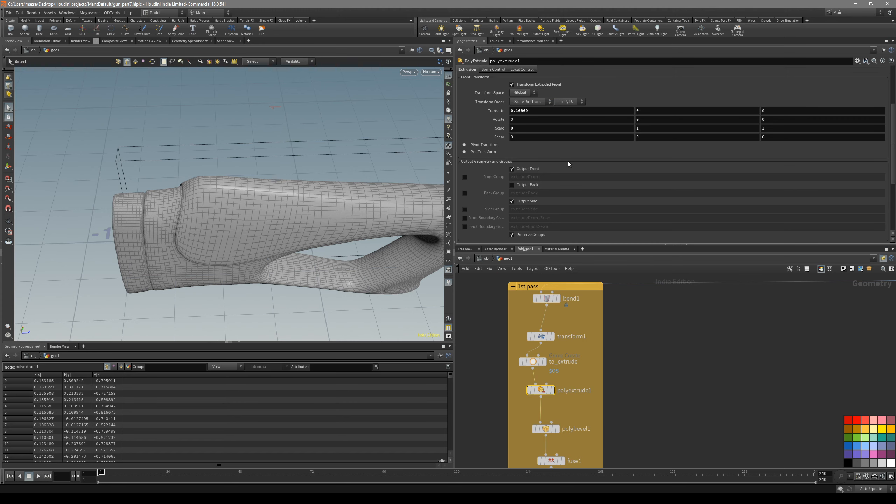
mouse_move(533, 140)
middle_down()
mouse_move(562, 144)
mouse_move(518, 145)
mouse_move(518, 128)
mouse_move(553, 130)
mouse_move(536, 132)
middle_up()
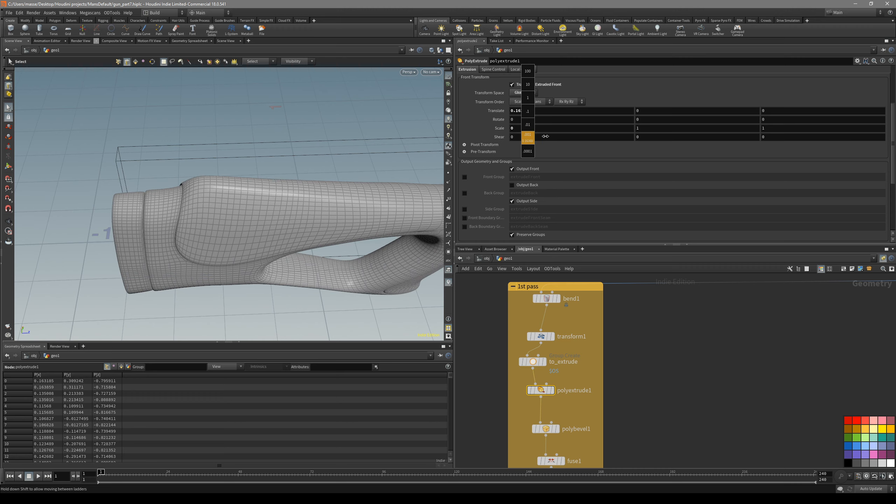
middle_drag(546, 136, 555, 137)
Inspect the stock's thickness with and without wireframe, and compare its profile with the reference image in the left view
key(shift+w)
mouse_move(345, 186)
alt+mouse_down()
mouse_move(278, 204)
mouse_move(246, 240)
mouse_move(265, 163)
mouse_move(246, 168)
mouse_move(200, 226)
mouse_move(232, 248)
mouse_move(307, 225)
mouse_move(334, 236)
mouse_move(272, 256)
mouse_move(349, 244)
mouse_move(273, 263)
mouse_move(250, 198)
alt+mouse_up()
key(shift+w)
key(shift+w)
alt+middle_drag(251, 198, 306, 197)
Examine the smooth-shaded stock in perspective around the recoil pad seam, grooved panel and grip opening
key(shift+w)
key(space+4)
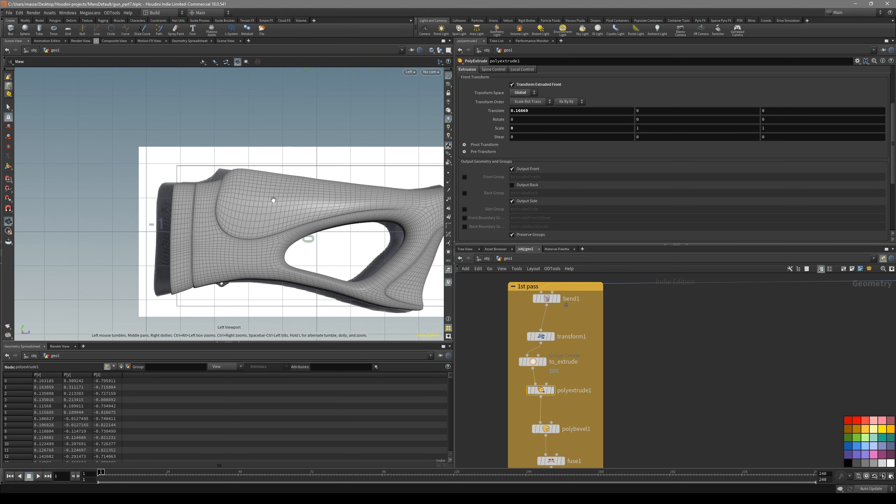
key(space+1)
key(shift+w)
mouse_move(263, 226)
alt+mouse_down()
mouse_move(334, 234)
mouse_move(276, 220)
alt+mouse_up()
scroll(276, 220, up, 2)
alt+middle_drag(276, 221, 253, 165)
key(shift+w)
mouse_move(253, 165)
alt+mouse_down()
mouse_move(254, 151)
mouse_move(314, 210)
mouse_move(236, 204)
alt+mouse_up()
key(shift+w)
middle_drag(246, 161, 249, 221)
key(shift+w)
drag(249, 220, 290, 158)
key(shift+w)
alt+drag(292, 203, 225, 199)
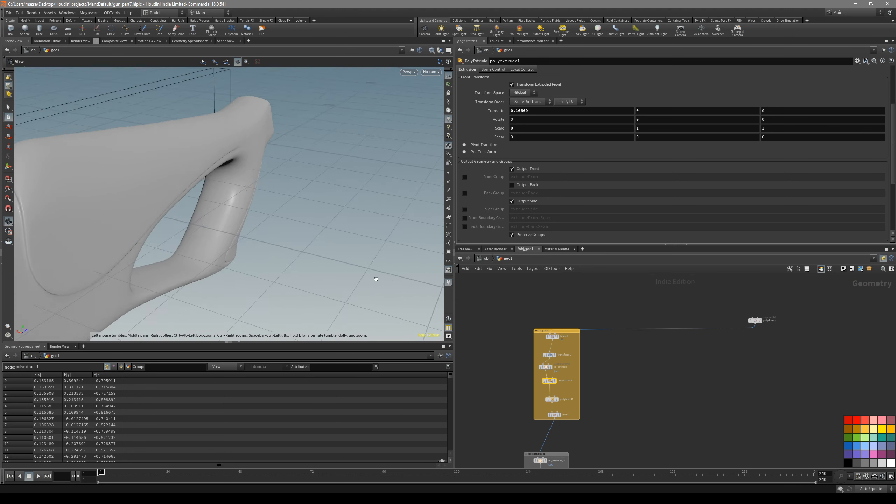
alt+drag(289, 233, 342, 224)
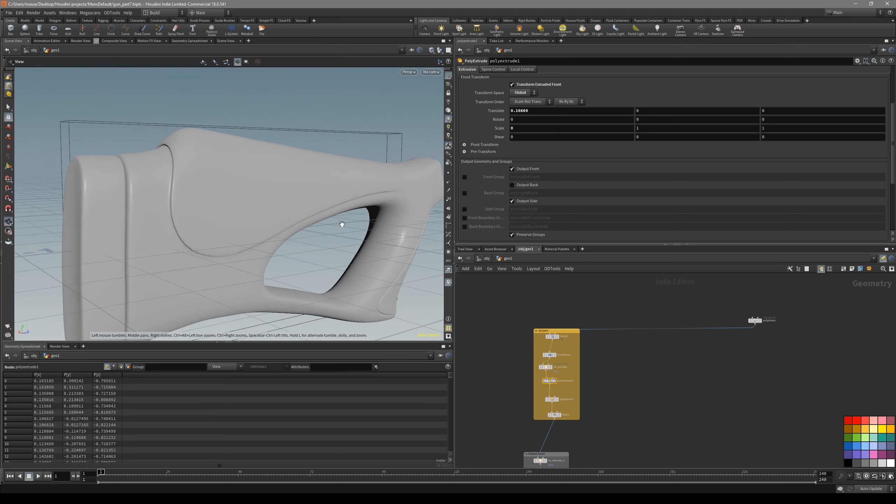